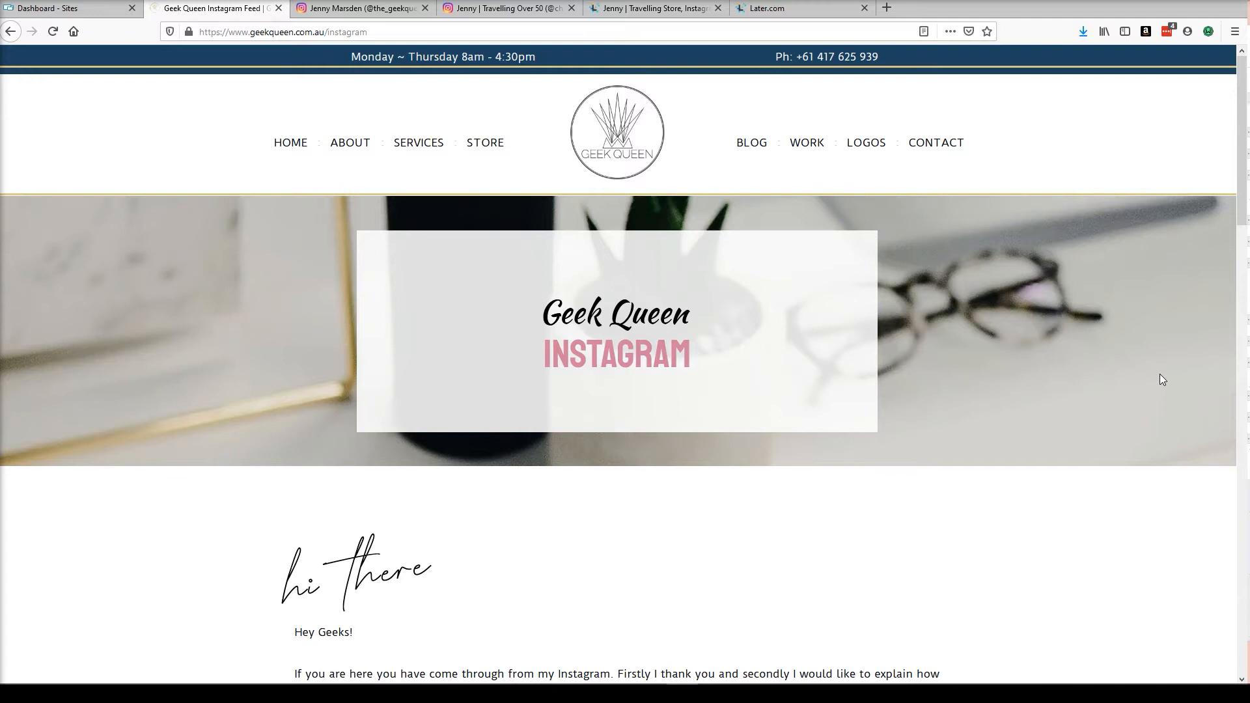
Look through the two Instagram profiles and the linkin.bio page open in the browser tabs.
{"action": "left_click", "coordinate": [339, 10]}
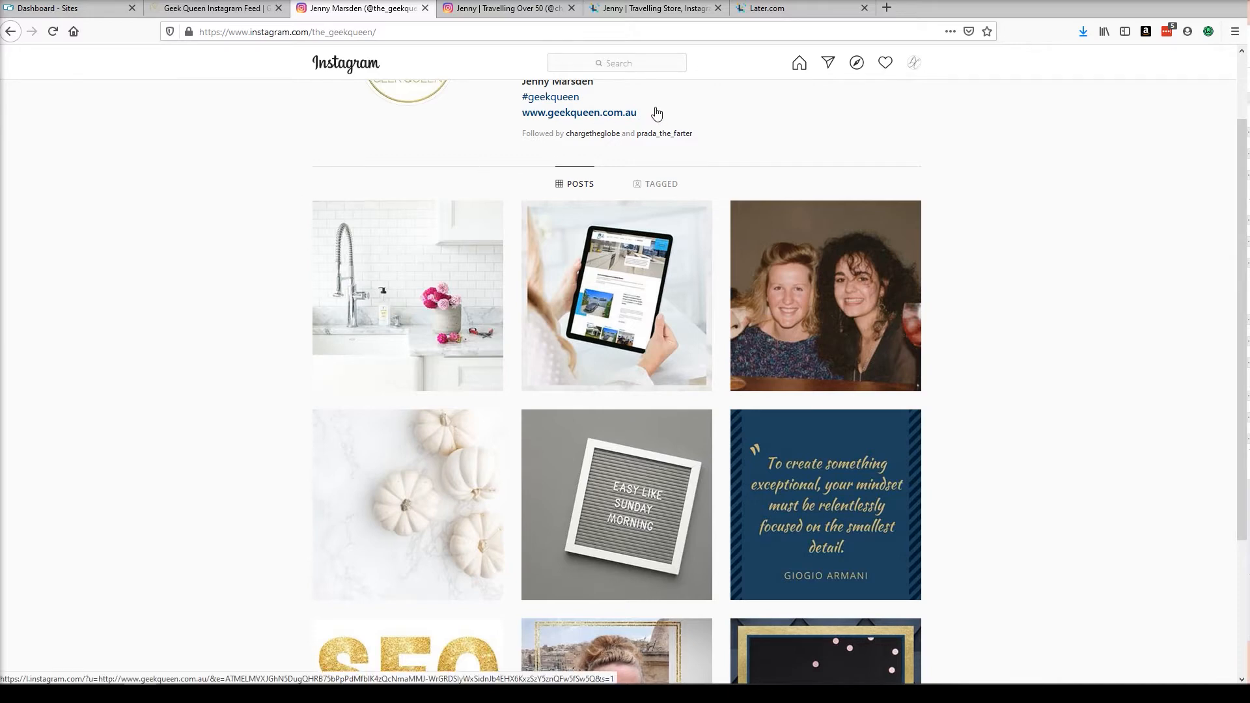
{"action": "left_click", "coordinate": [494, 12]}
{"action": "scroll", "coordinate": [196, 284], "scroll_direction": "down", "scroll_amount": 6}
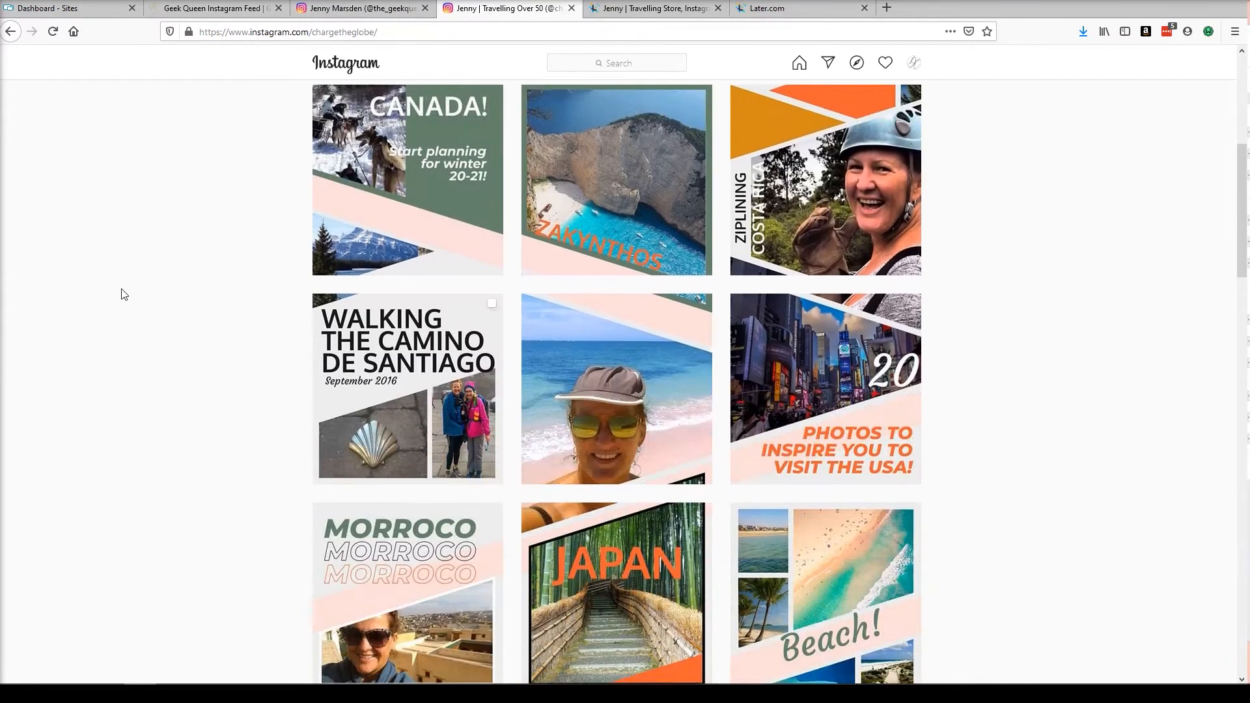
{"action": "left_click", "coordinate": [634, 12]}
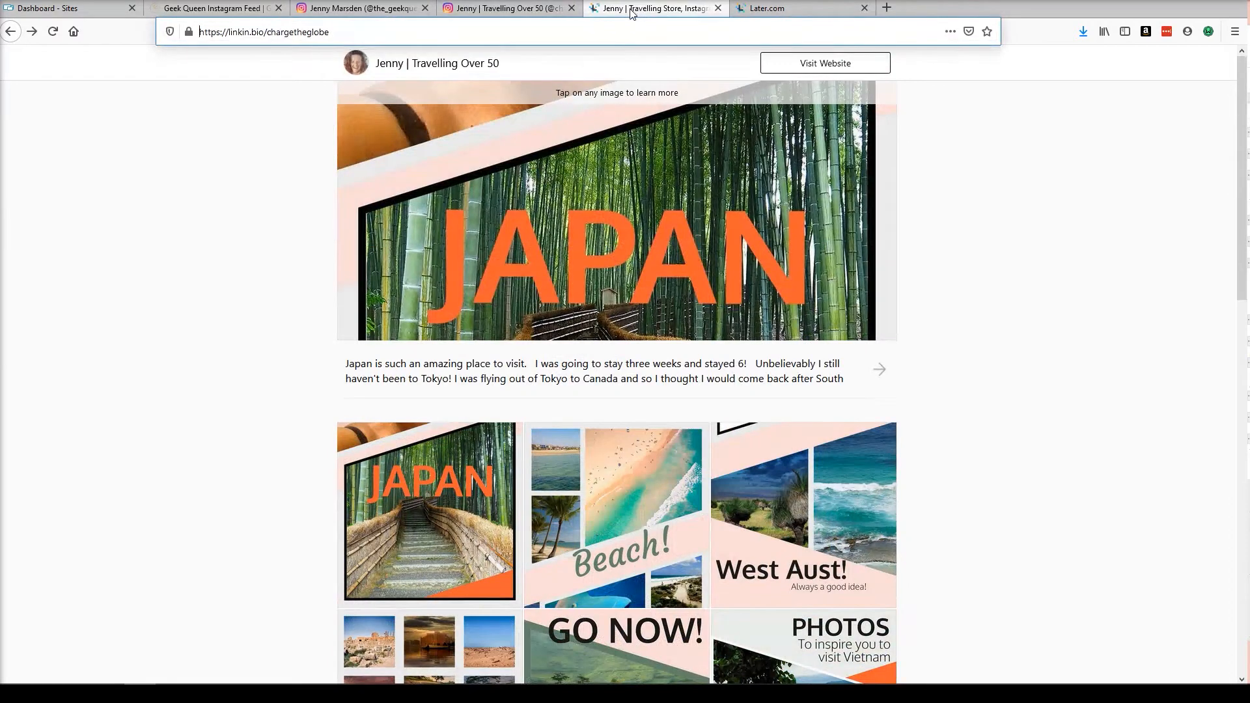
Write the post caption "Click the link in my bio for more info." in the scheduled Later post.
{"action": "left_click", "coordinate": [766, 9]}
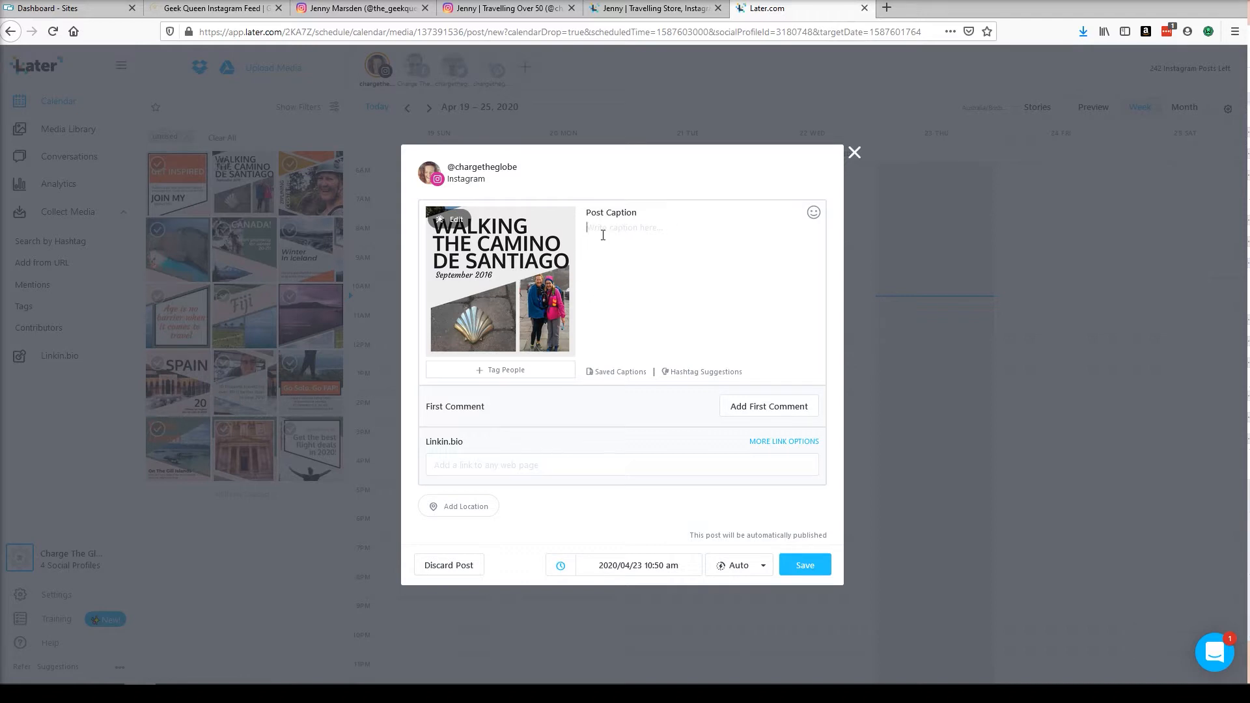
{"action": "type", "text": "Click the link in my bio for more info."}
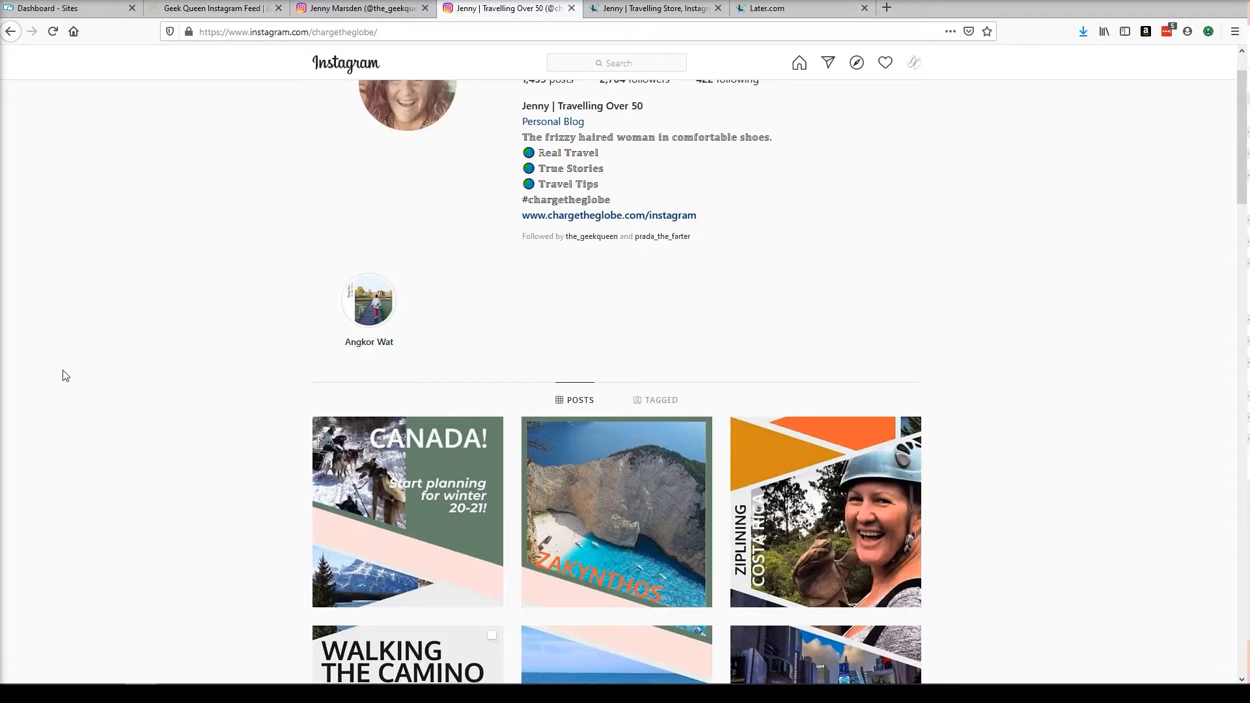
Examine the linkin.bio page address and its grid of linked posts alongside the scheduled post.
{"action": "left_click", "coordinate": [794, 9]}
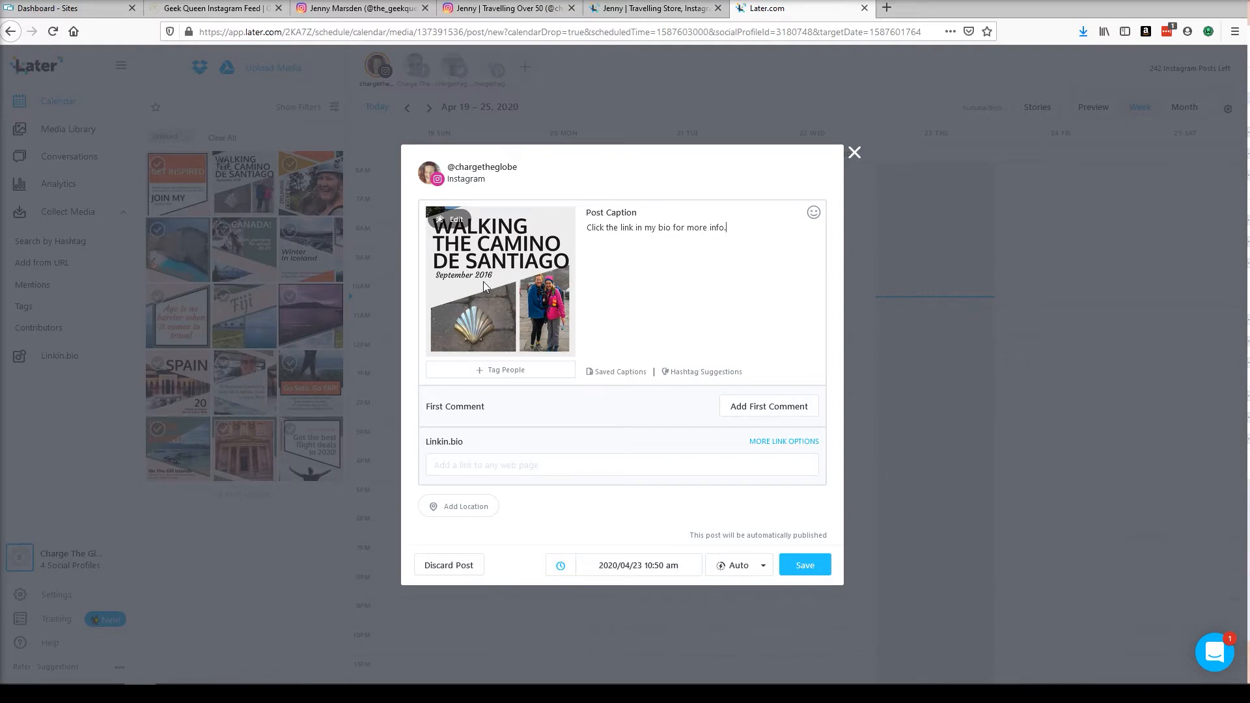
{"action": "left_click", "coordinate": [630, 9]}
{"action": "left_click_drag", "start_coordinate": [352, 32], "coordinate": [195, 32]}
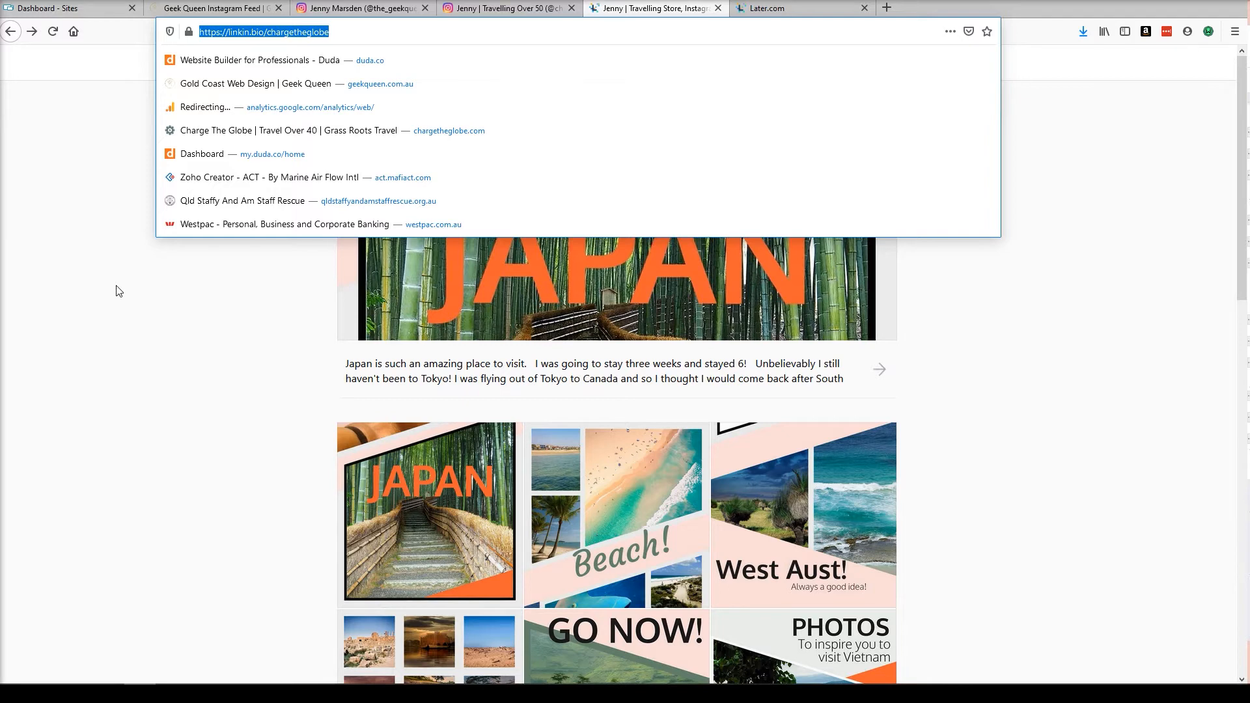
{"action": "left_click", "coordinate": [65, 281]}
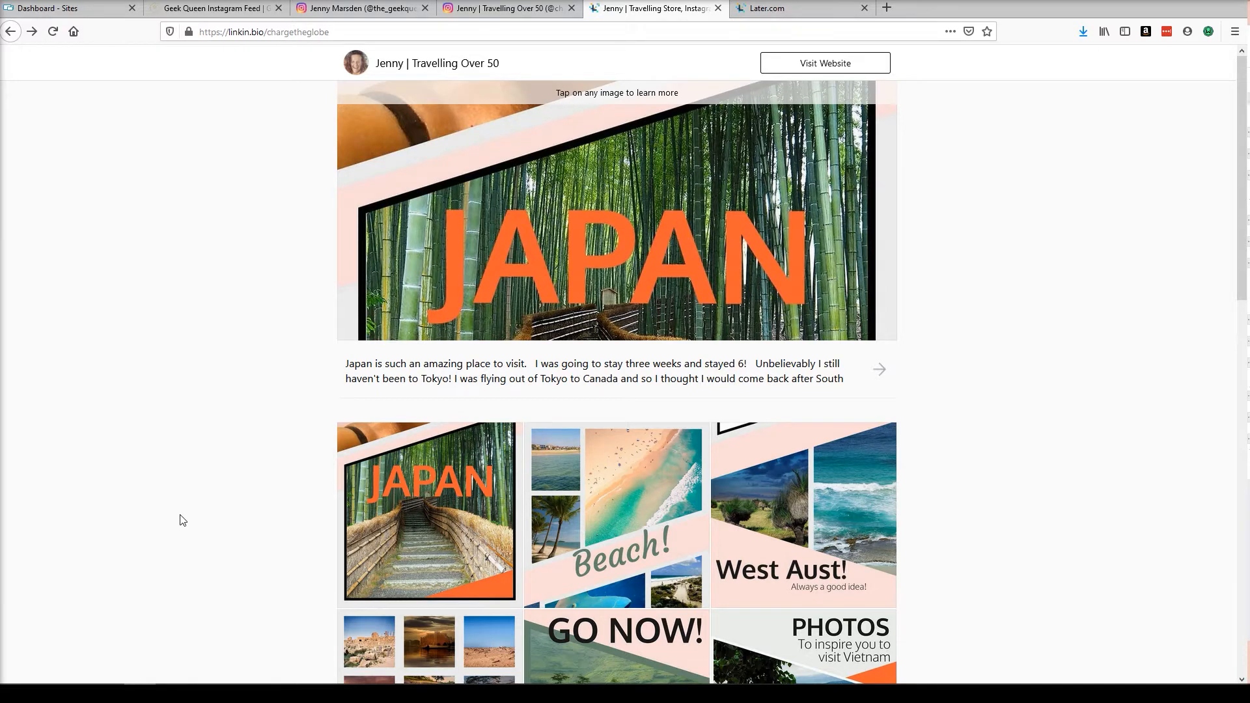
{"action": "scroll", "coordinate": [183, 524], "scroll_direction": "down", "scroll_amount": 4}
{"action": "scroll", "coordinate": [181, 520], "scroll_direction": "up", "scroll_amount": 4}
{"action": "scroll", "coordinate": [142, 279], "scroll_direction": "down", "scroll_amount": 1}
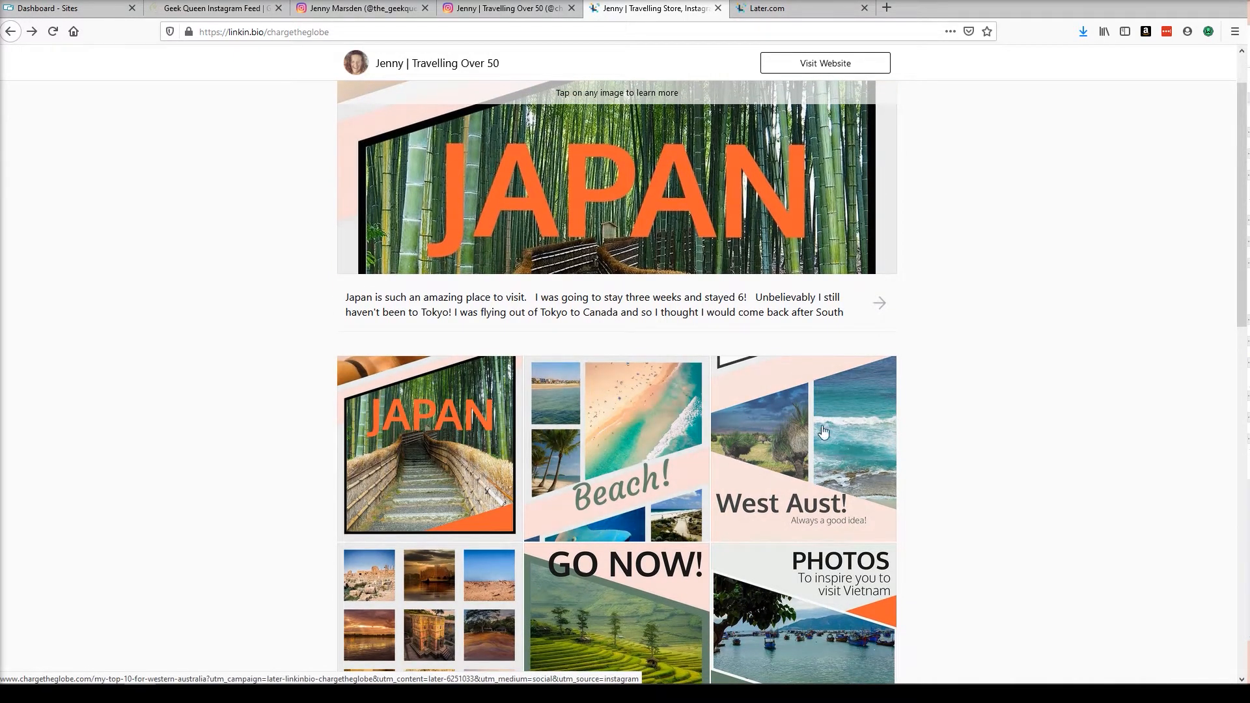
{"action": "left_click", "coordinate": [776, 9]}
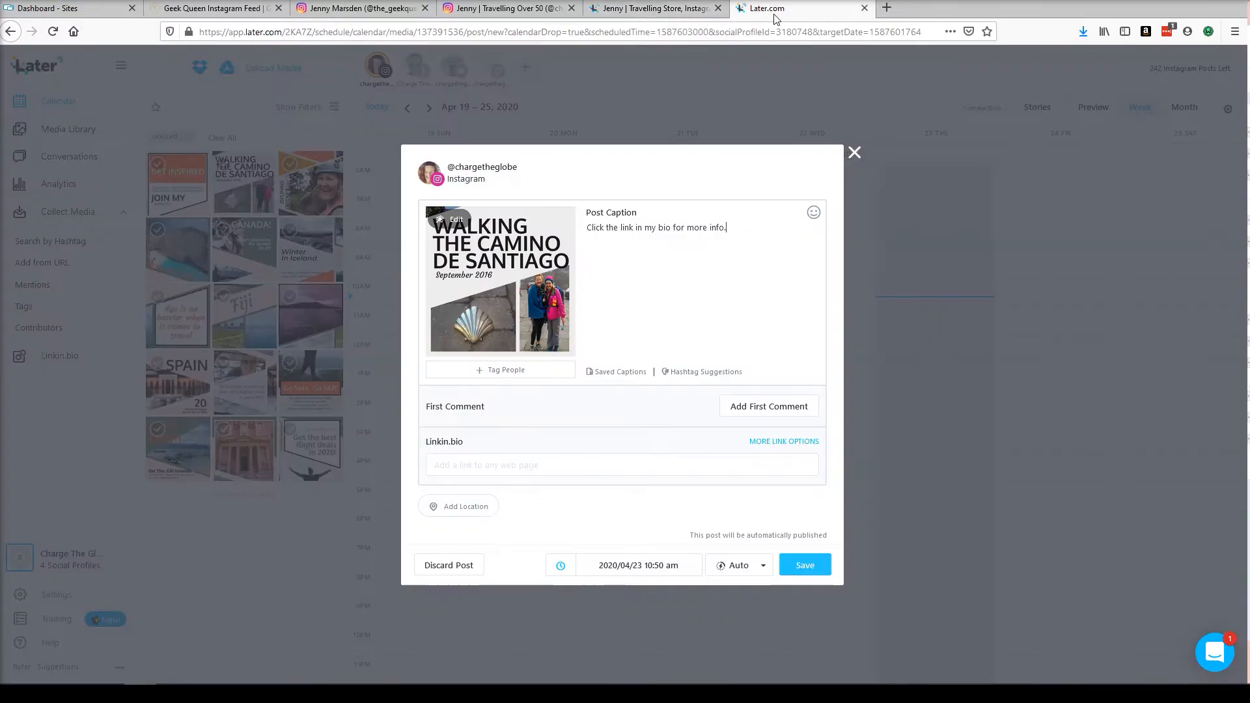
{"action": "left_click", "coordinate": [639, 14]}
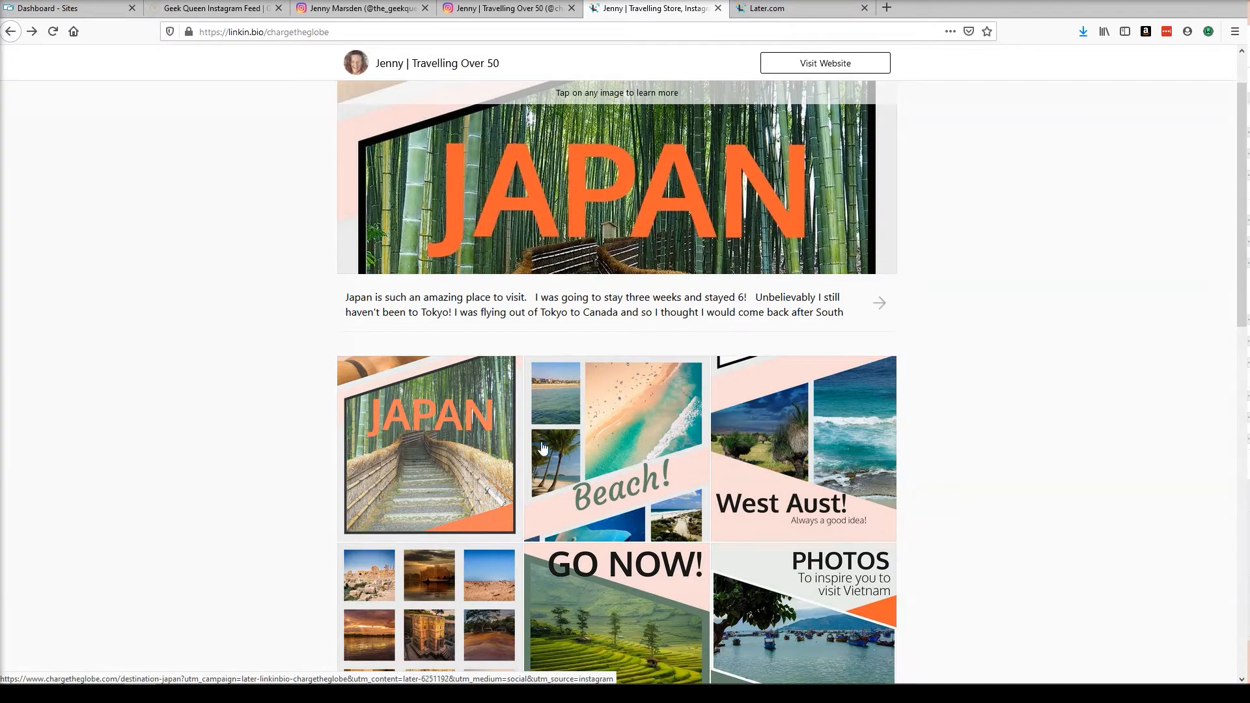
Open the West Aust post from the linkin.bio grid to view its linked blog article, then go back.
{"action": "left_click", "coordinate": [799, 462]}
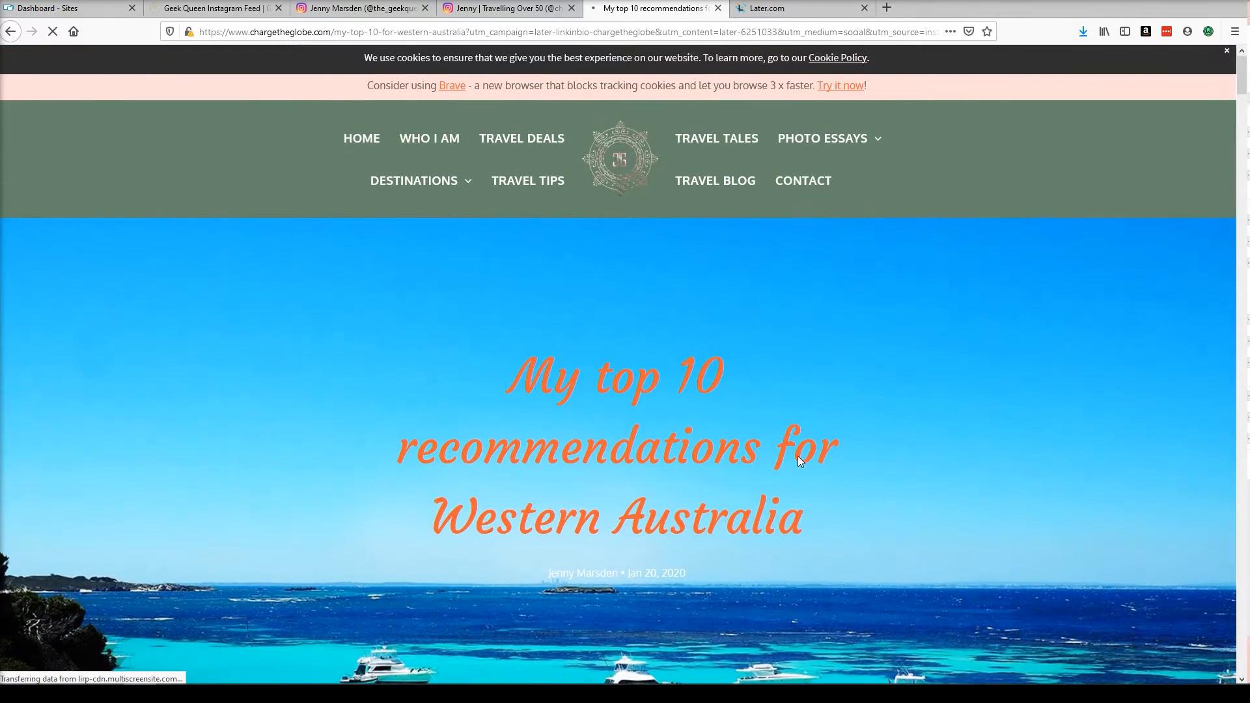
{"action": "scroll", "coordinate": [900, 383], "scroll_direction": "down", "scroll_amount": 4}
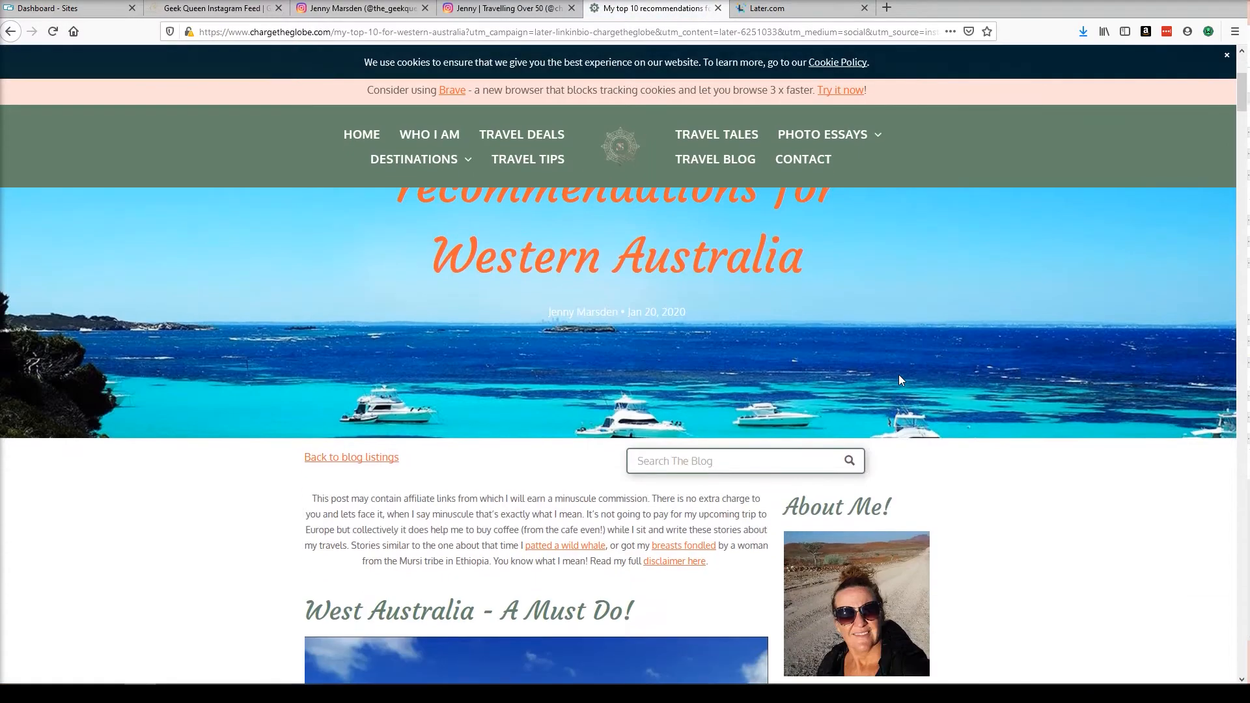
{"action": "scroll", "coordinate": [873, 420], "scroll_direction": "up", "scroll_amount": 4}
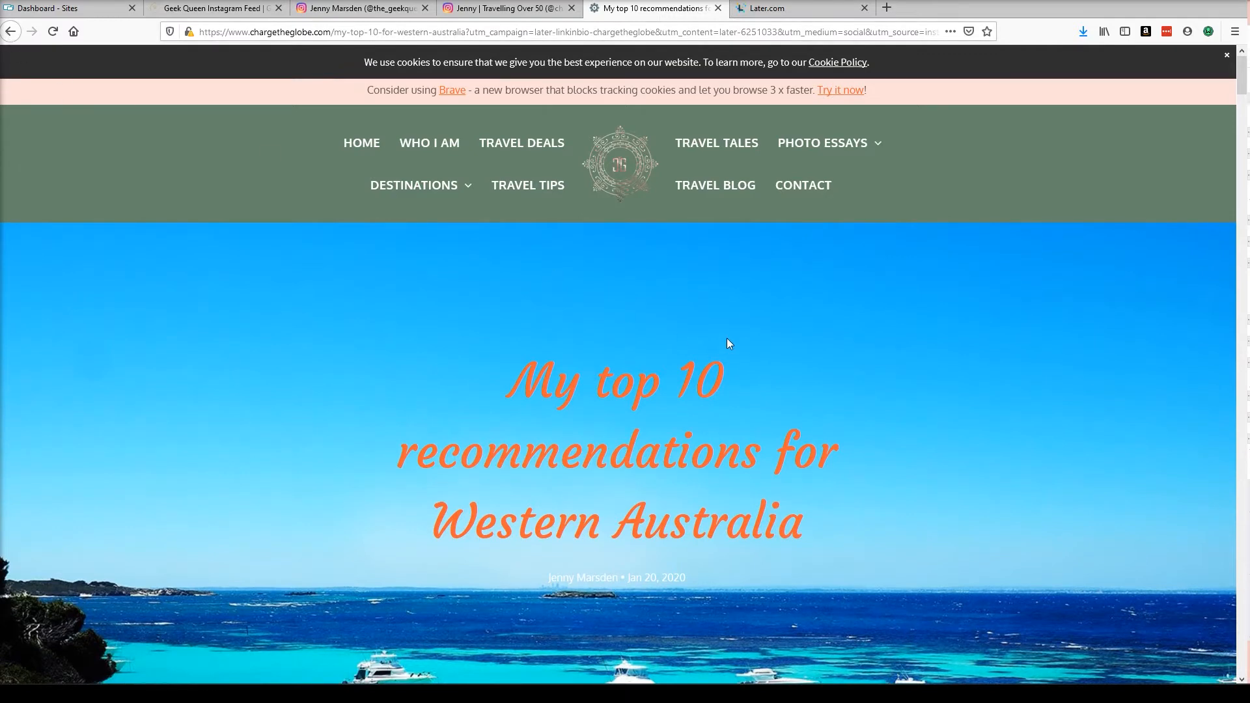
{"action": "left_click", "coordinate": [11, 31]}
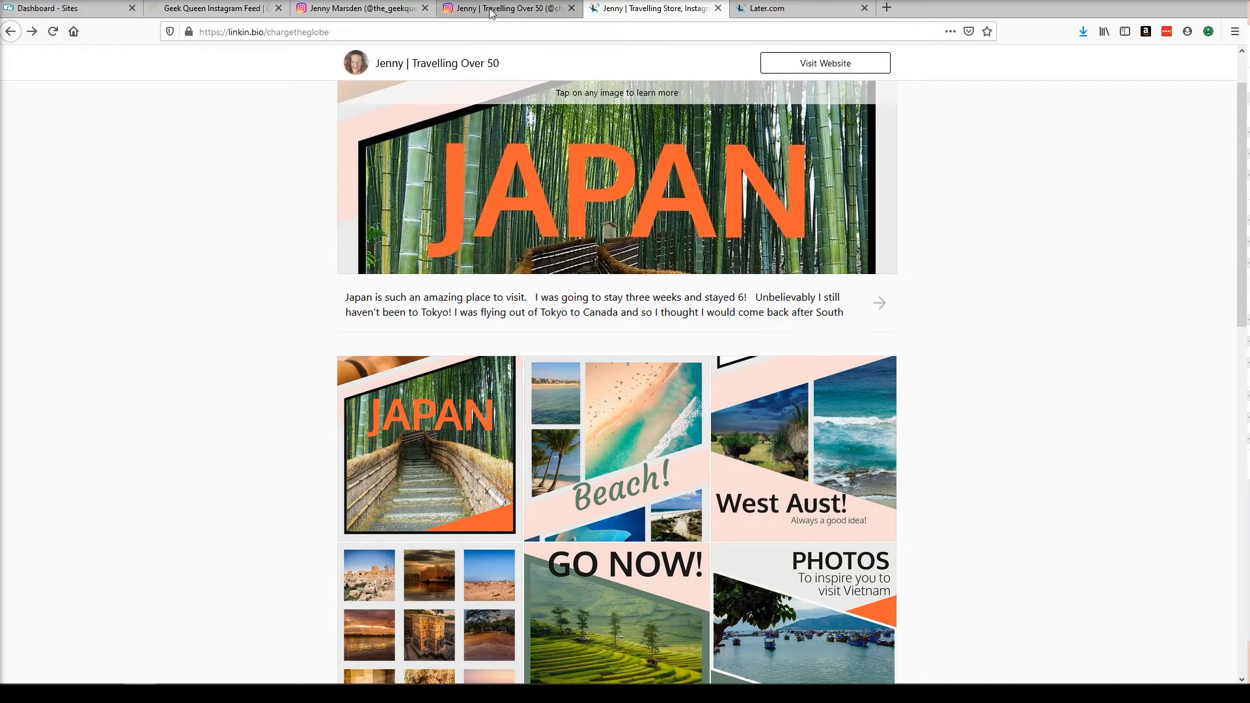
Scroll through the linkin.bio grid and compare it with the travel Instagram profile.
{"action": "left_click", "coordinate": [524, 9]}
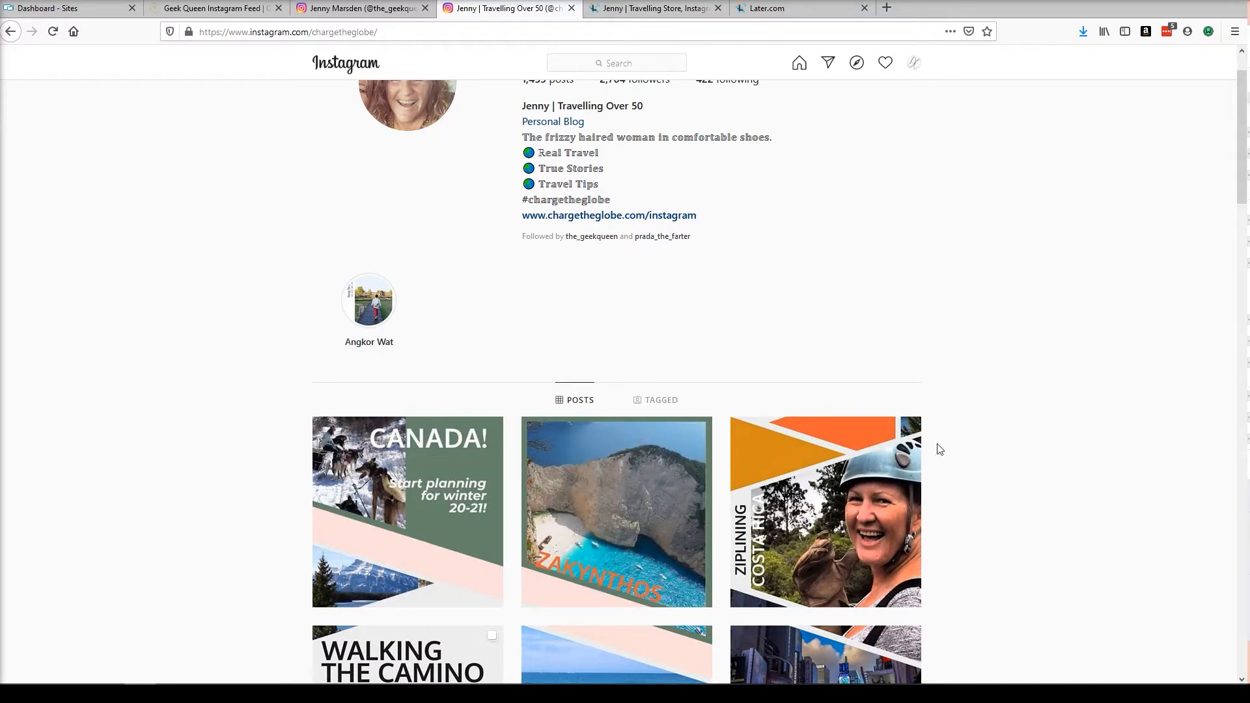
{"action": "left_click", "coordinate": [609, 12]}
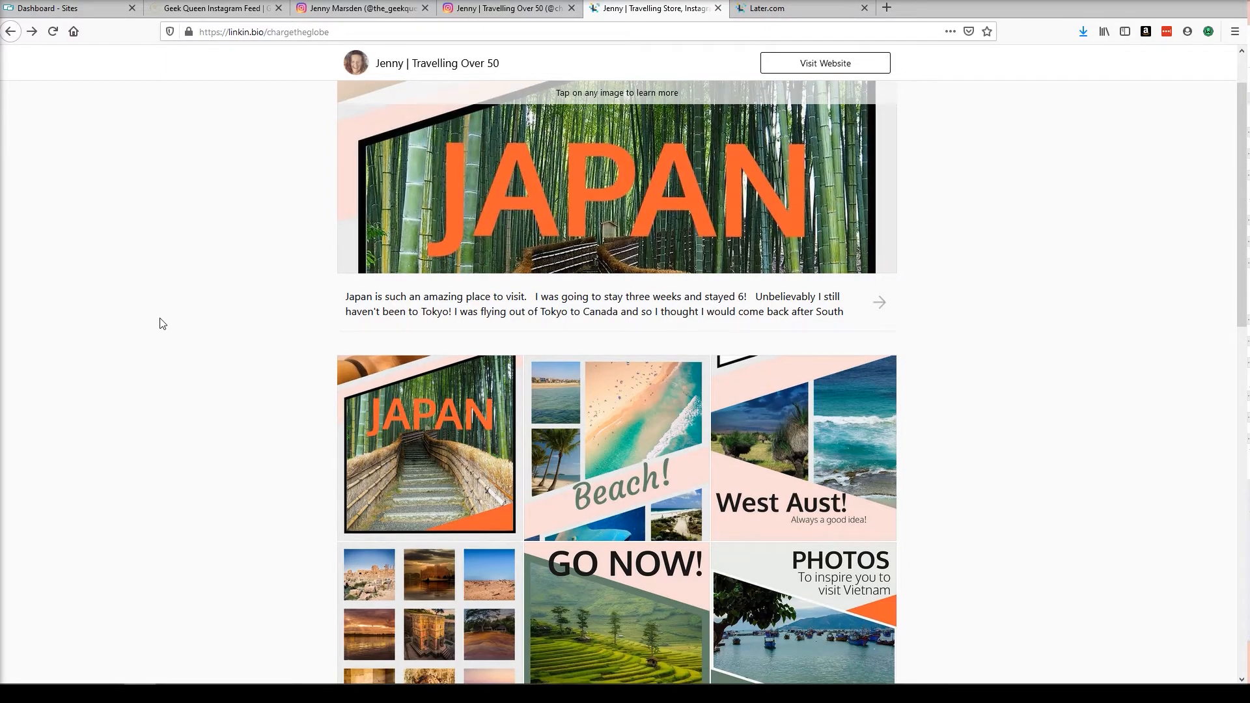
{"action": "scroll", "coordinate": [164, 316], "scroll_direction": "down", "scroll_amount": 6}
{"action": "scroll", "coordinate": [162, 316], "scroll_direction": "down", "scroll_amount": 5}
{"action": "scroll", "coordinate": [161, 322], "scroll_direction": "up", "scroll_amount": 12}
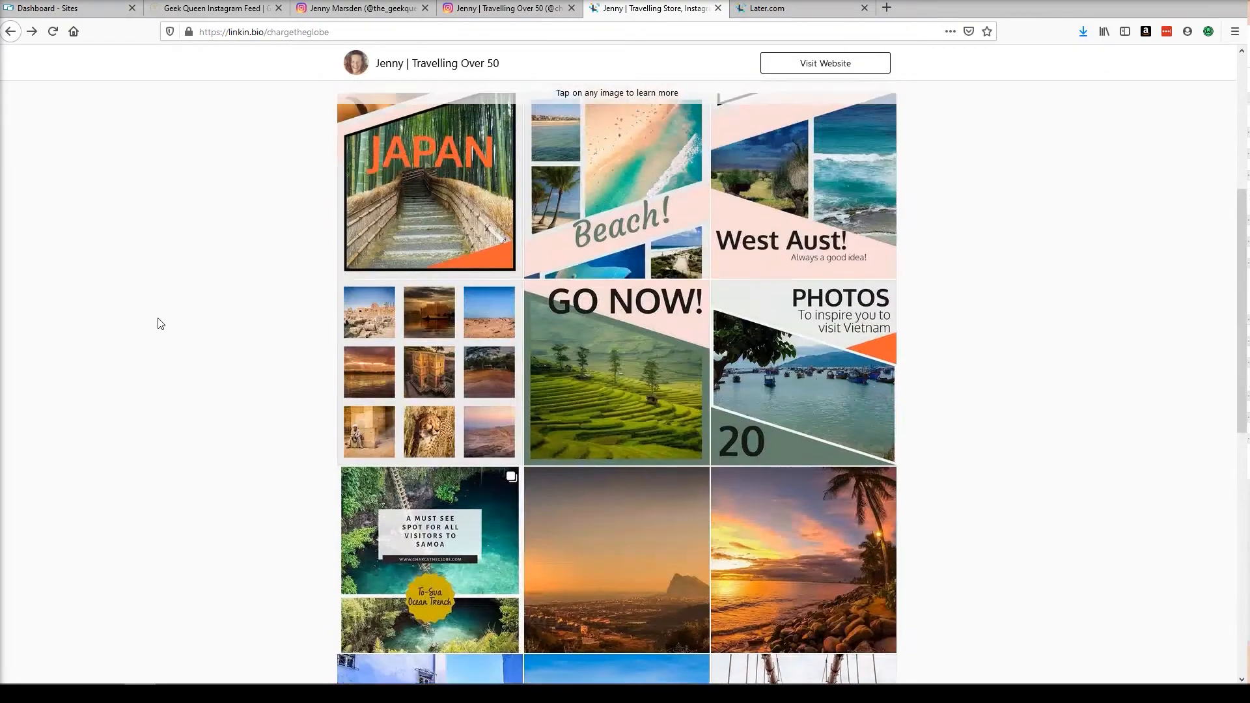
{"action": "scroll", "coordinate": [162, 306], "scroll_direction": "down", "scroll_amount": 12}
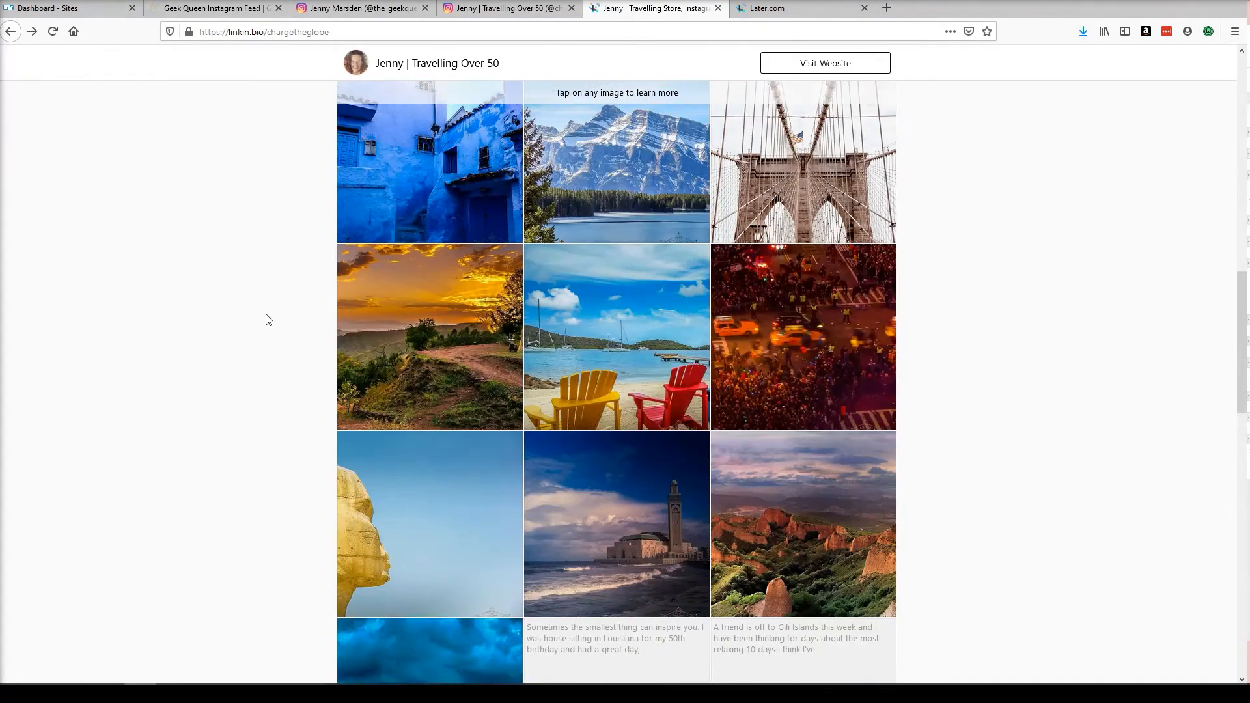
{"action": "scroll", "coordinate": [267, 318], "scroll_direction": "up", "scroll_amount": 5}
{"action": "scroll", "coordinate": [267, 317], "scroll_direction": "up", "scroll_amount": 7}
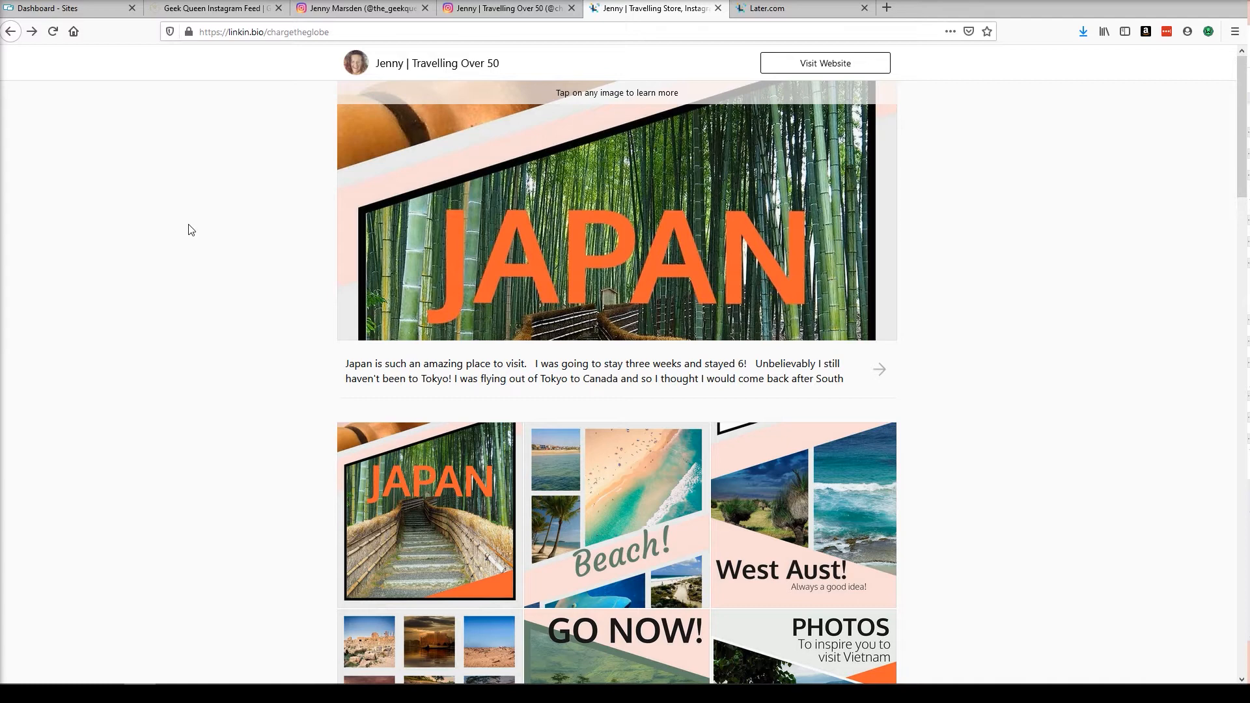
Examine the address of the Geek Queen Instagram feed web page.
{"action": "left_click", "coordinate": [216, 11]}
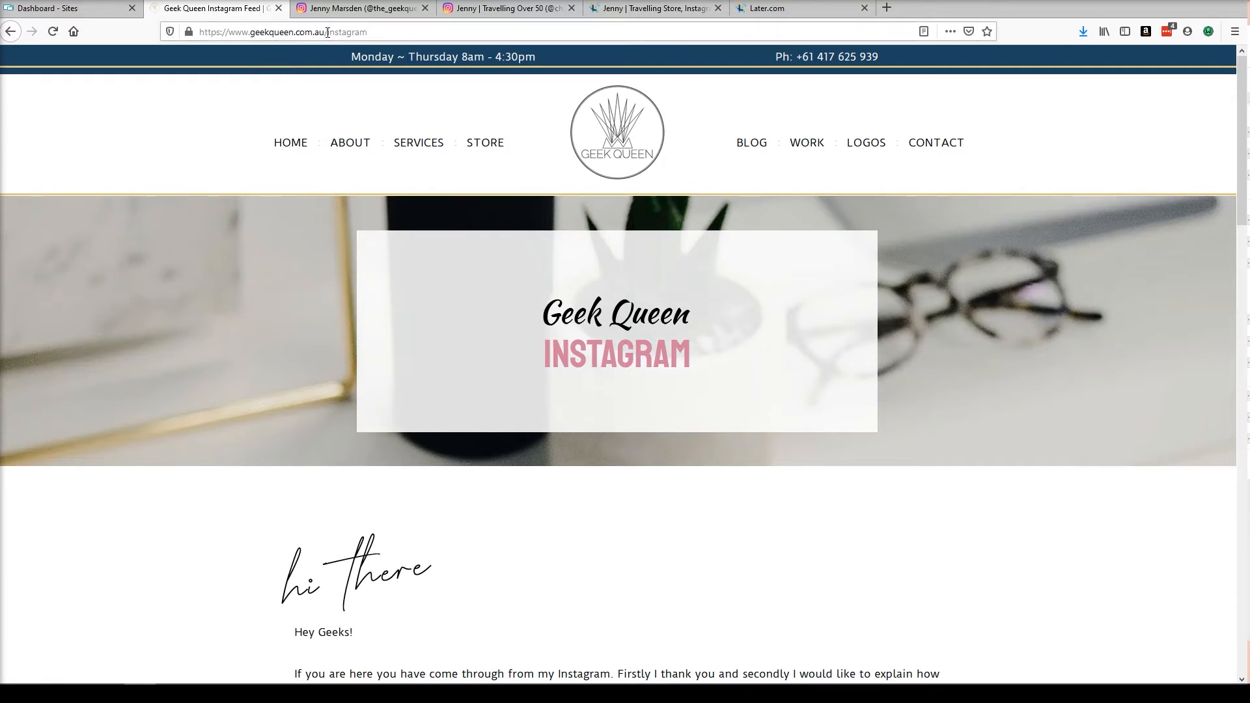
{"action": "left_click_drag", "start_coordinate": [327, 32], "coordinate": [359, 34]}
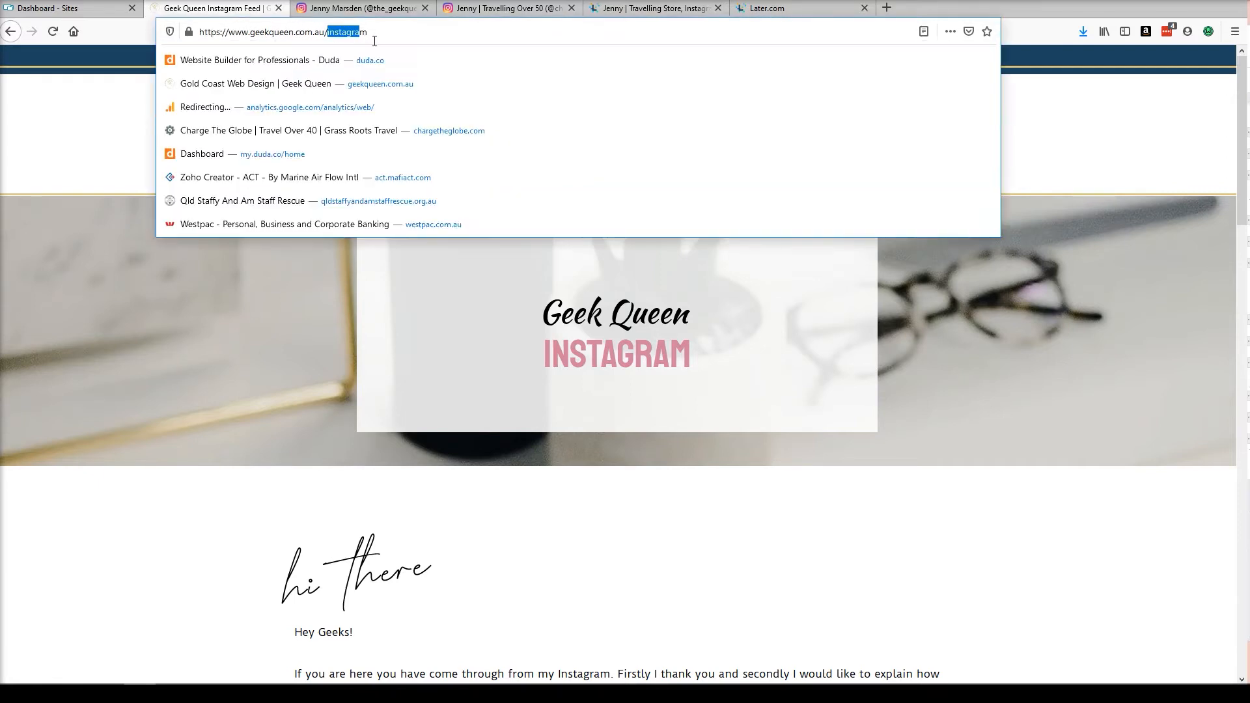
{"action": "left_click", "coordinate": [1067, 176]}
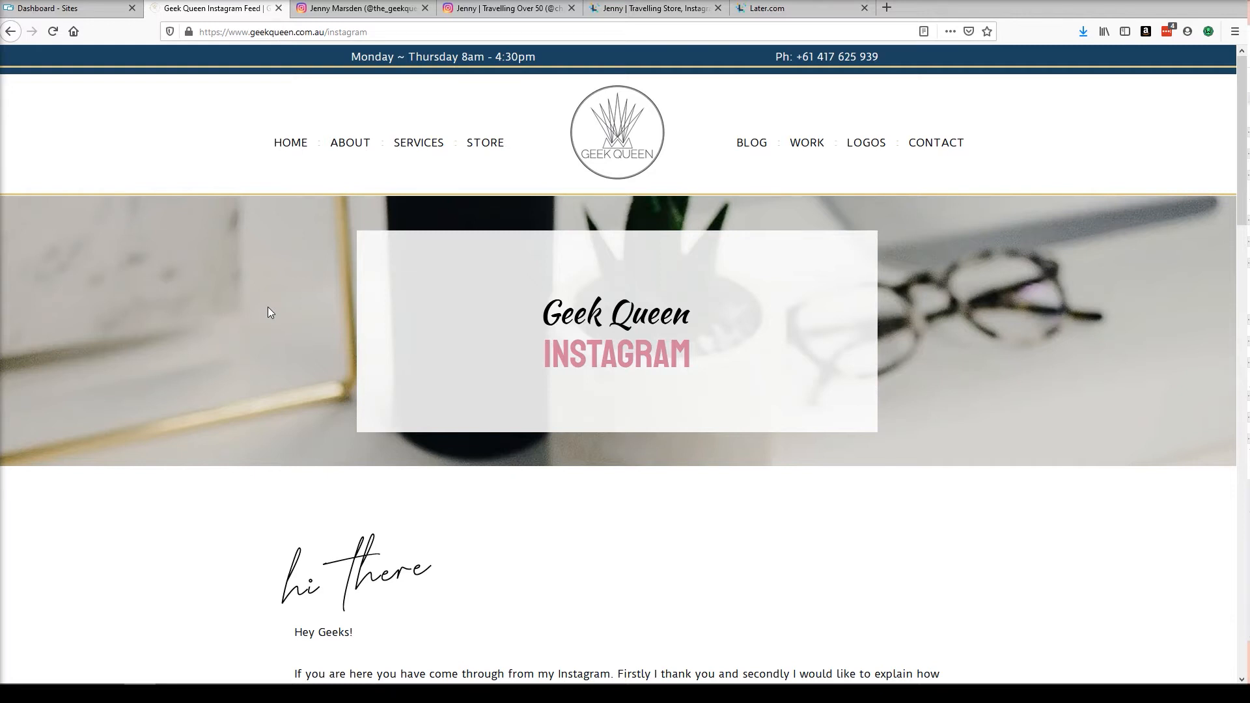
Scroll through the Instagram feed page in the site editor to inspect its intro and post cards.
{"action": "scroll", "coordinate": [475, 349], "scroll_direction": "down", "scroll_amount": 3}
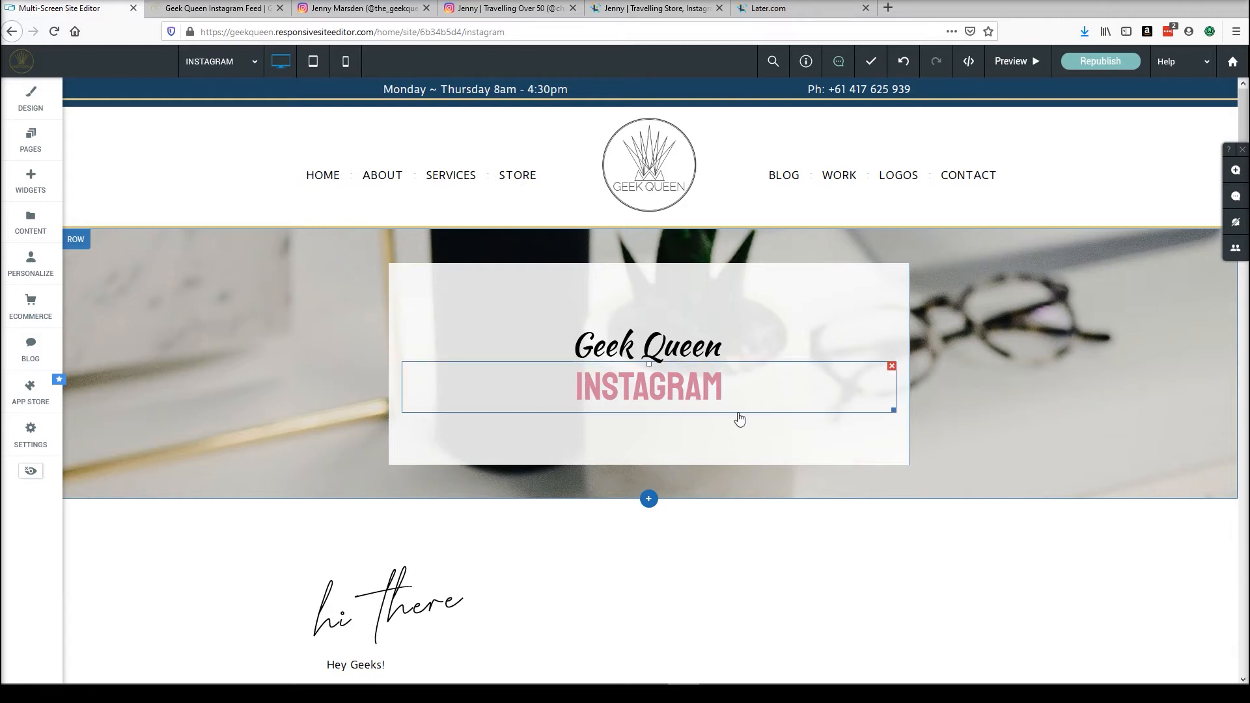
{"action": "scroll", "coordinate": [740, 420], "scroll_direction": "down", "scroll_amount": 5}
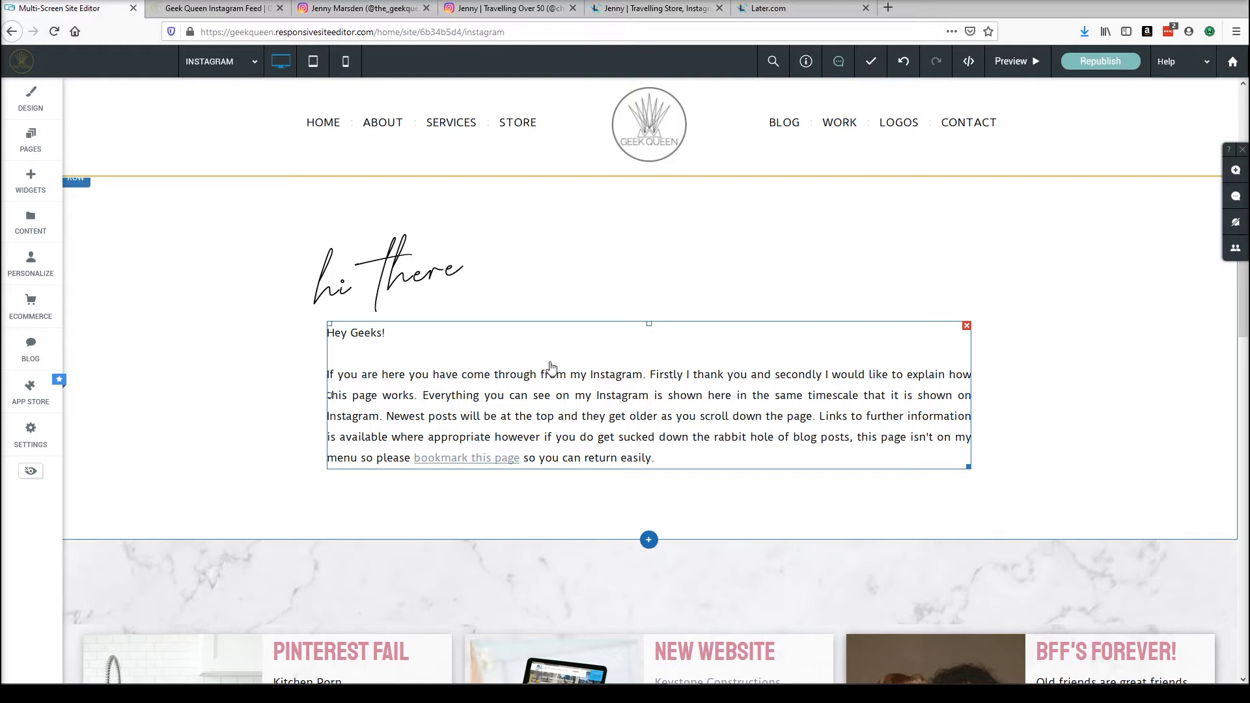
{"action": "scroll", "coordinate": [553, 365], "scroll_direction": "down", "scroll_amount": 4}
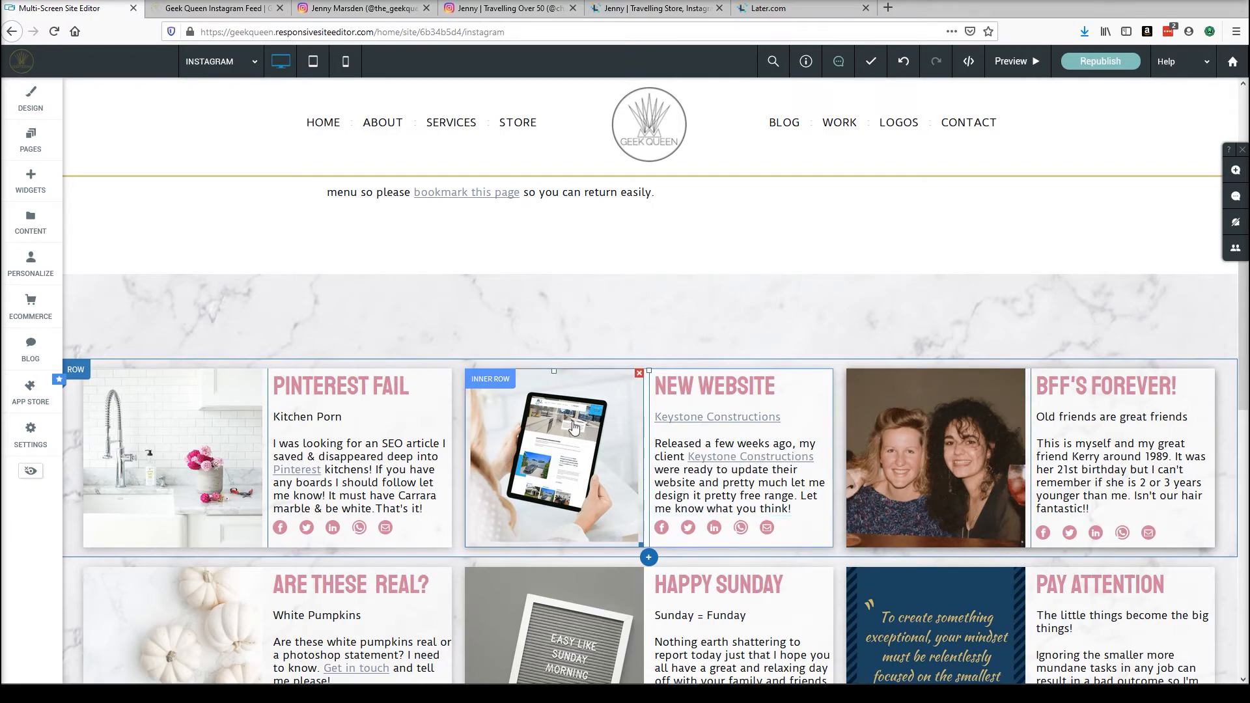
{"action": "scroll", "coordinate": [604, 591], "scroll_direction": "down", "scroll_amount": 5}
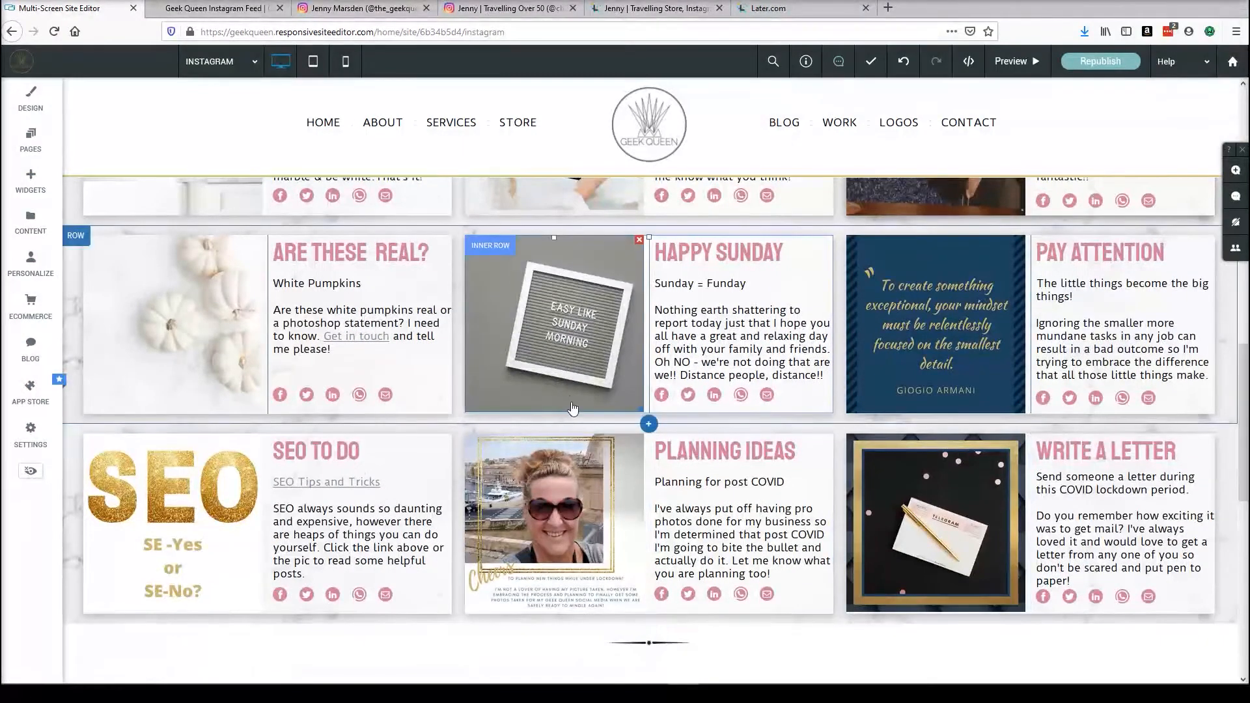
{"action": "scroll", "coordinate": [559, 345], "scroll_direction": "up", "scroll_amount": 3}
{"action": "scroll", "coordinate": [556, 339], "scroll_direction": "up", "scroll_amount": 3}
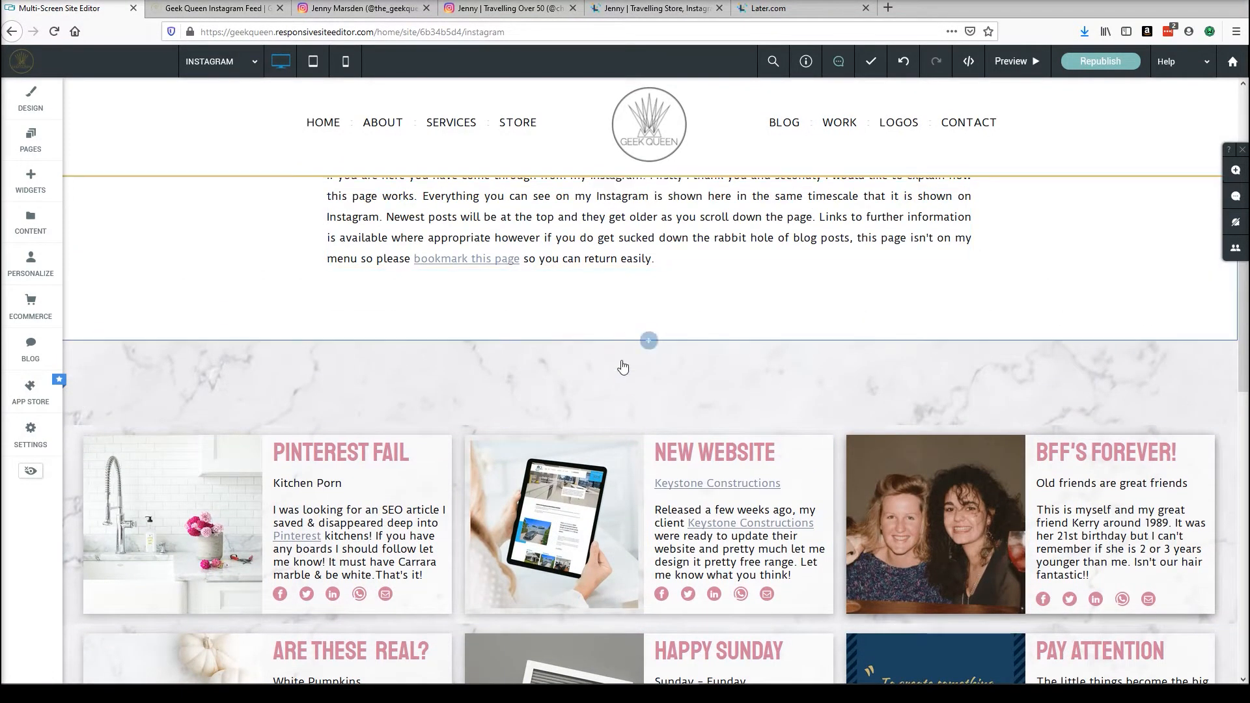
{"action": "scroll", "coordinate": [605, 196], "scroll_direction": "up", "scroll_amount": 2}
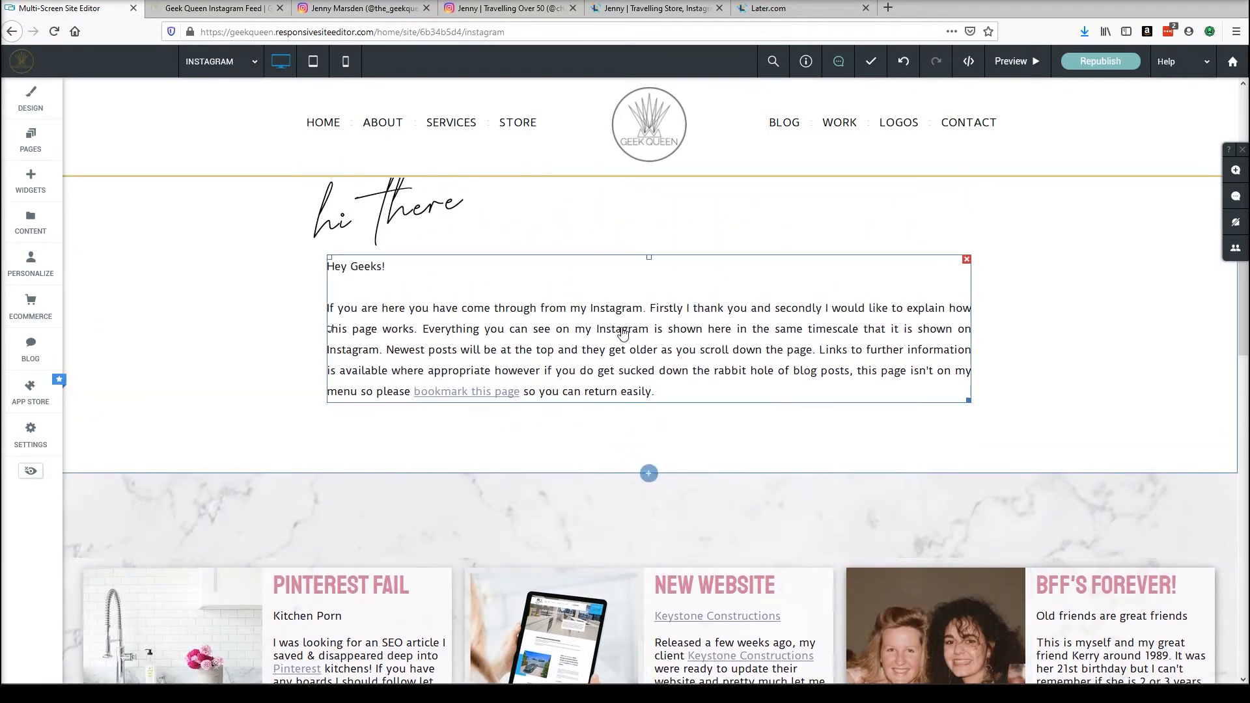
Select the marble post-grid row and scroll through its rows of post cards.
{"action": "left_click", "coordinate": [648, 473]}
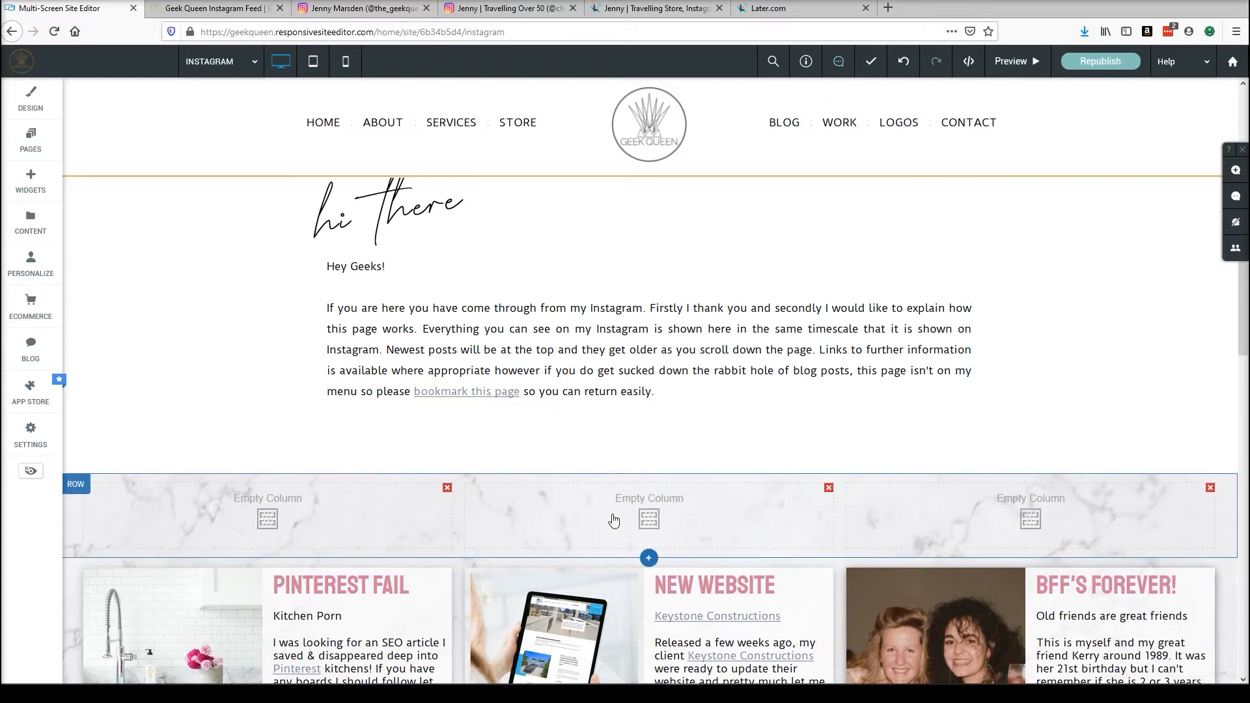
{"action": "scroll", "coordinate": [618, 524], "scroll_direction": "down", "scroll_amount": 4}
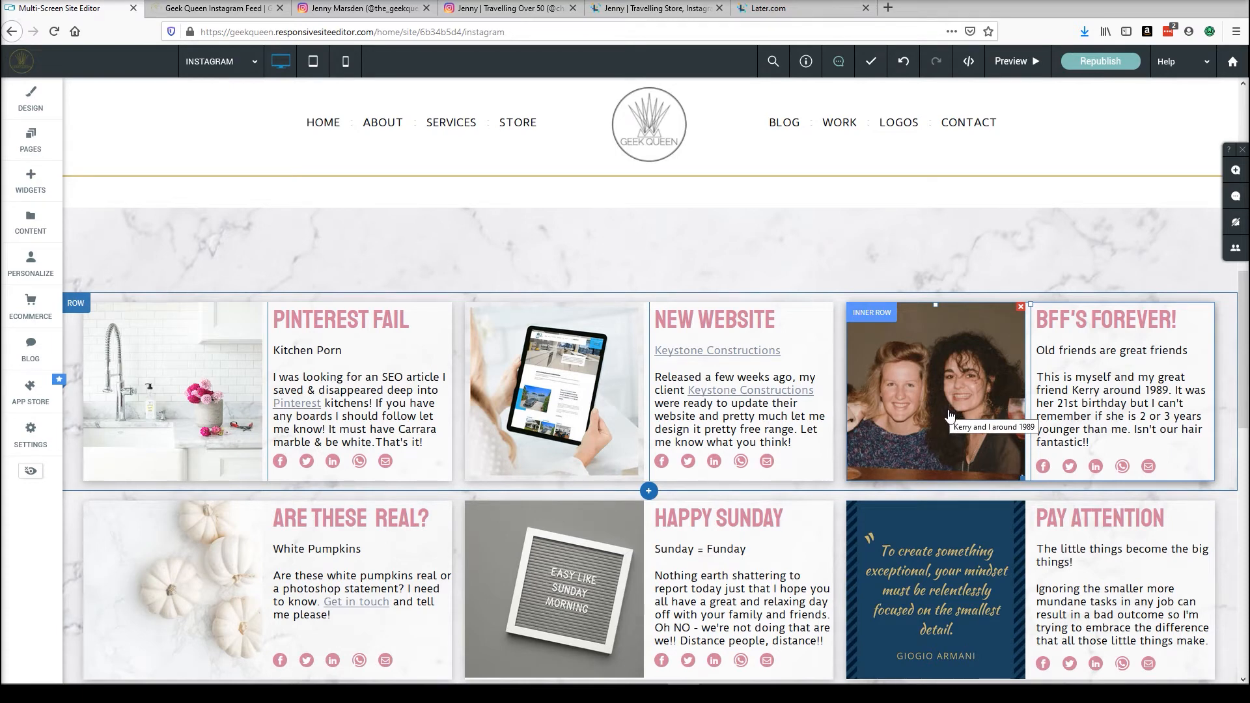
{"action": "scroll", "coordinate": [950, 416], "scroll_direction": "up", "scroll_amount": 2}
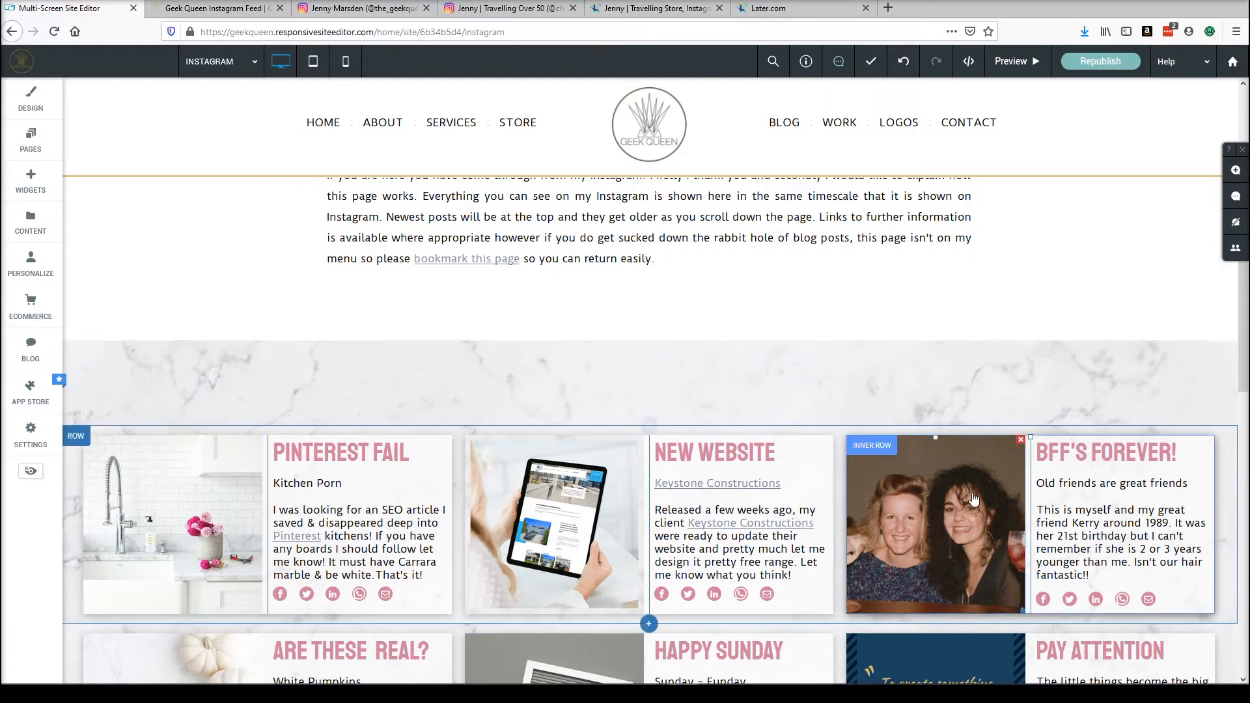
{"action": "scroll", "coordinate": [716, 364], "scroll_direction": "down", "scroll_amount": 8}
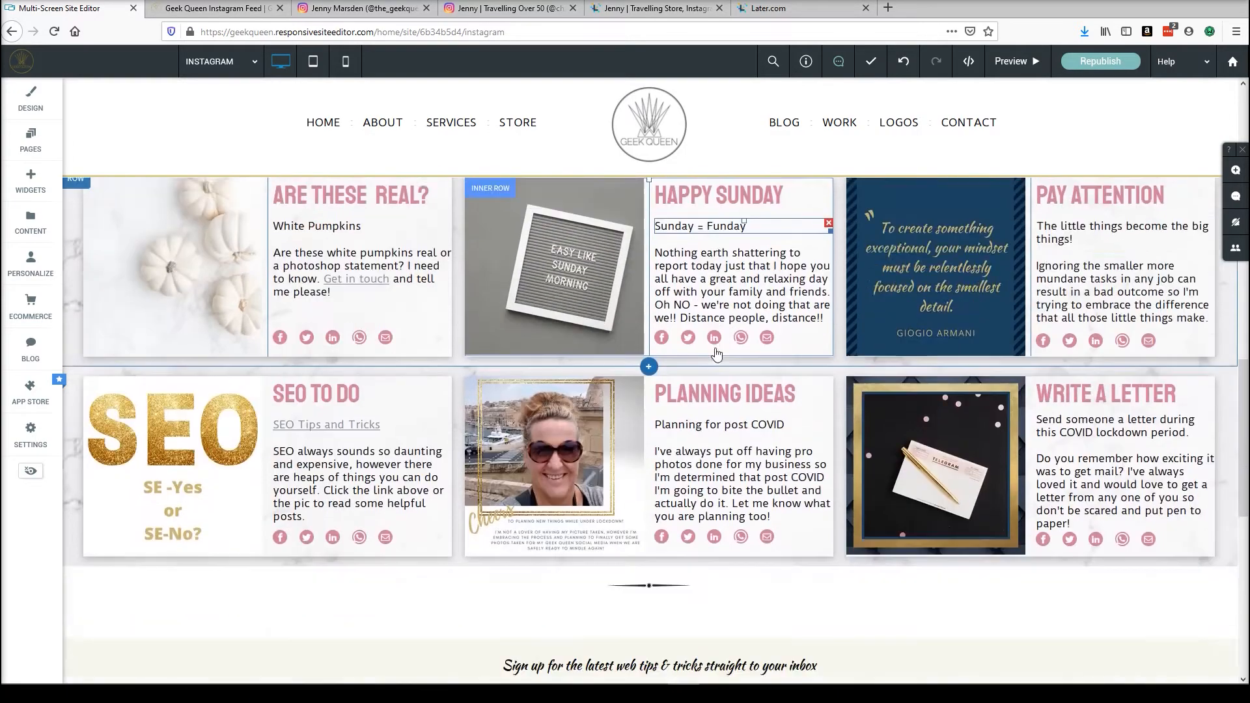
{"action": "scroll", "coordinate": [950, 326], "scroll_direction": "up", "scroll_amount": 5}
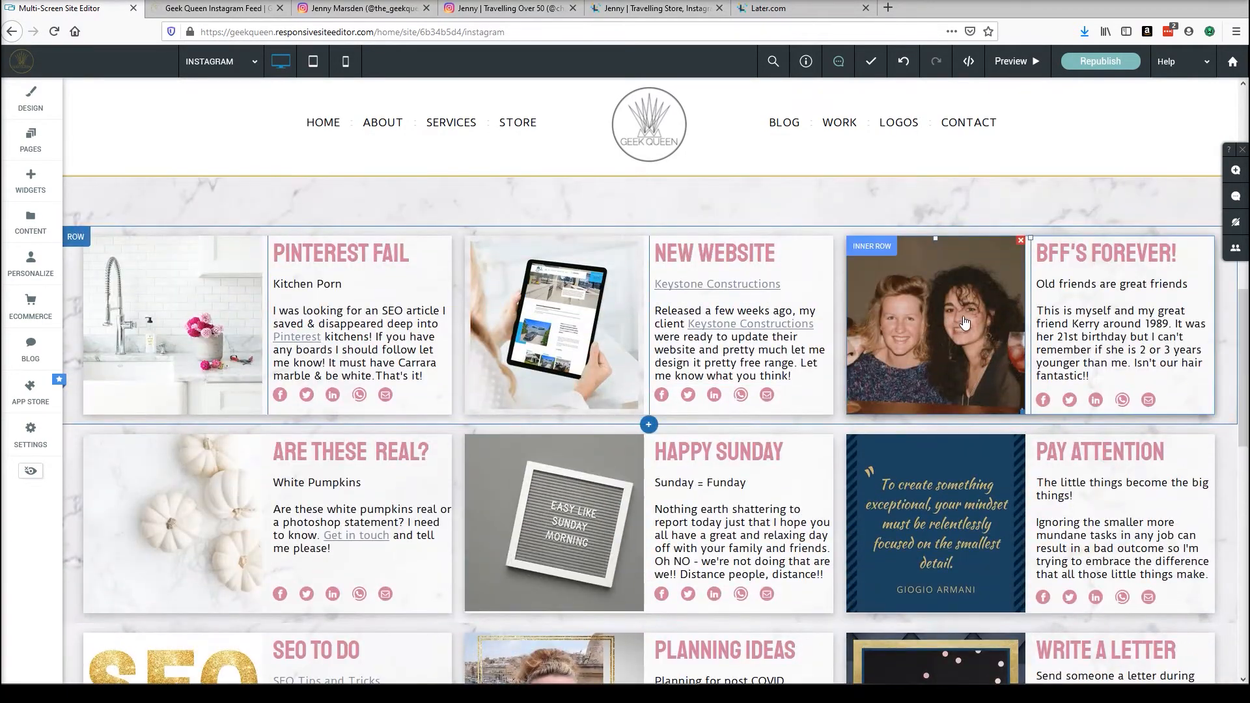
{"action": "scroll", "coordinate": [898, 338], "scroll_direction": "up", "scroll_amount": 5}
{"action": "scroll", "coordinate": [931, 417], "scroll_direction": "down", "scroll_amount": 4}
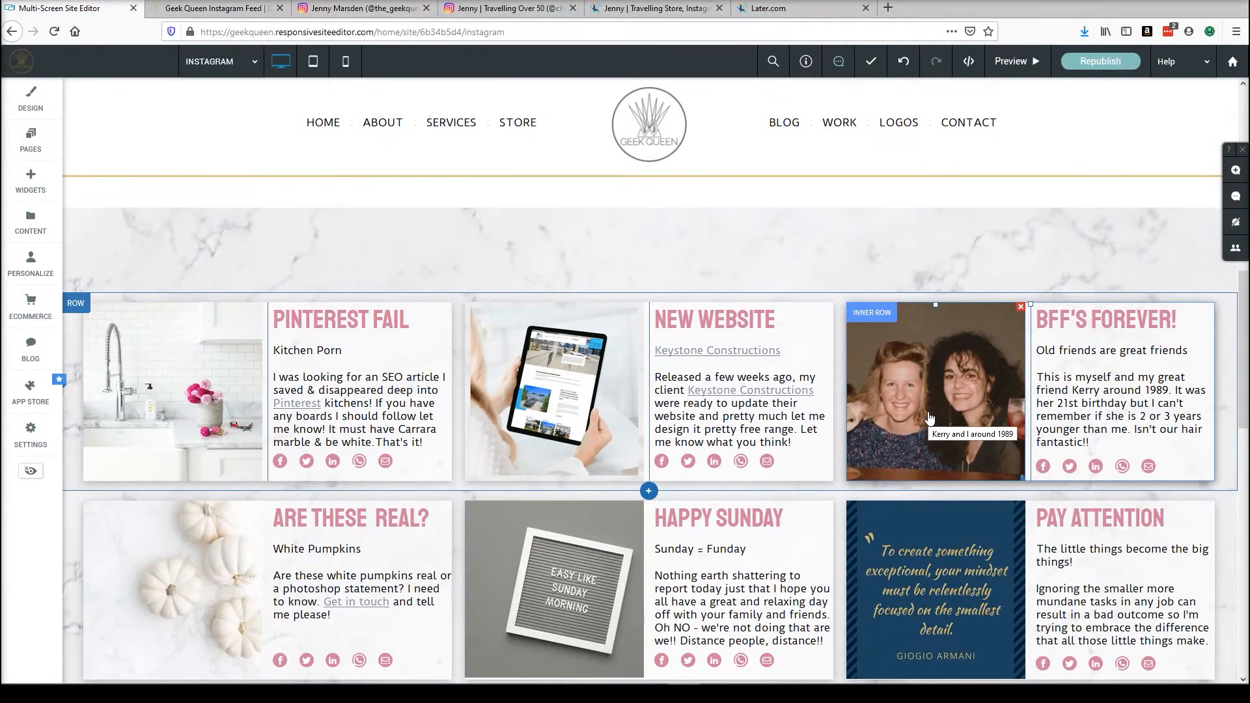
Scroll back up through the Instagram feed page's intro text and its first post-card row.
{"action": "scroll", "coordinate": [538, 384], "scroll_direction": "up", "scroll_amount": 2}
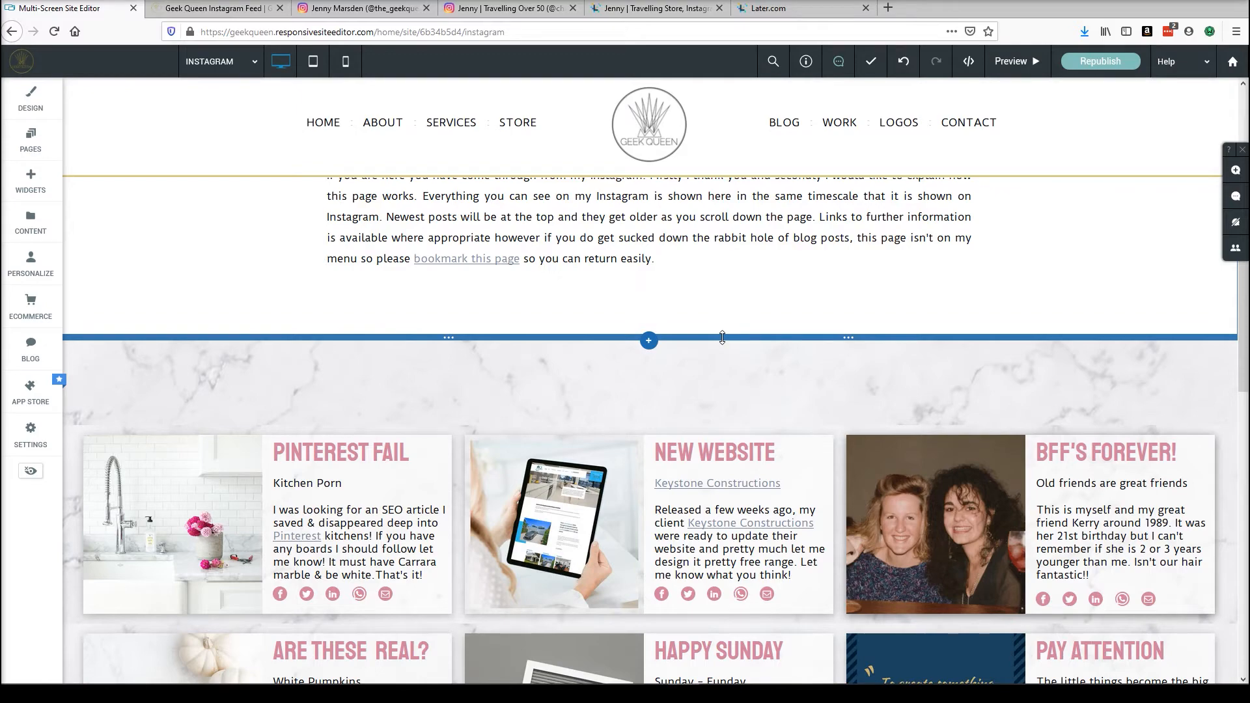
{"action": "scroll", "coordinate": [677, 306], "scroll_direction": "up", "scroll_amount": 4}
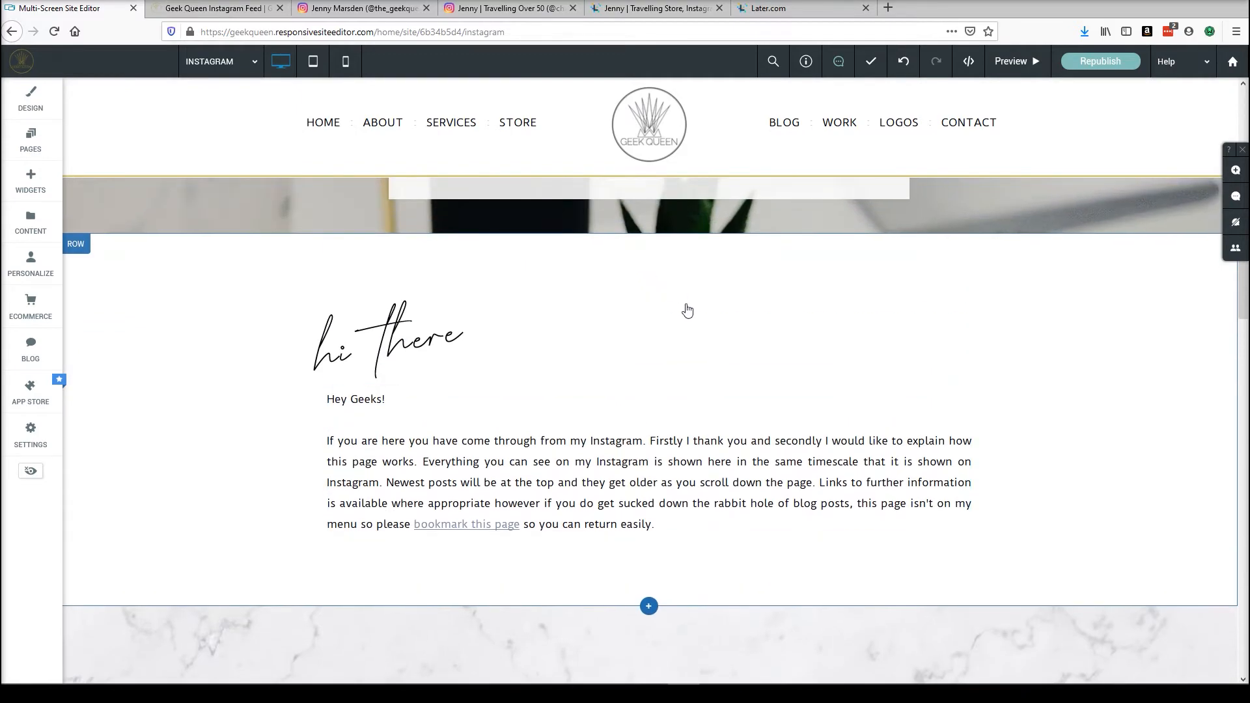
{"action": "scroll", "coordinate": [683, 319], "scroll_direction": "up", "scroll_amount": 2}
{"action": "scroll", "coordinate": [663, 351], "scroll_direction": "down", "scroll_amount": 5}
{"action": "scroll", "coordinate": [661, 378], "scroll_direction": "down", "scroll_amount": 3}
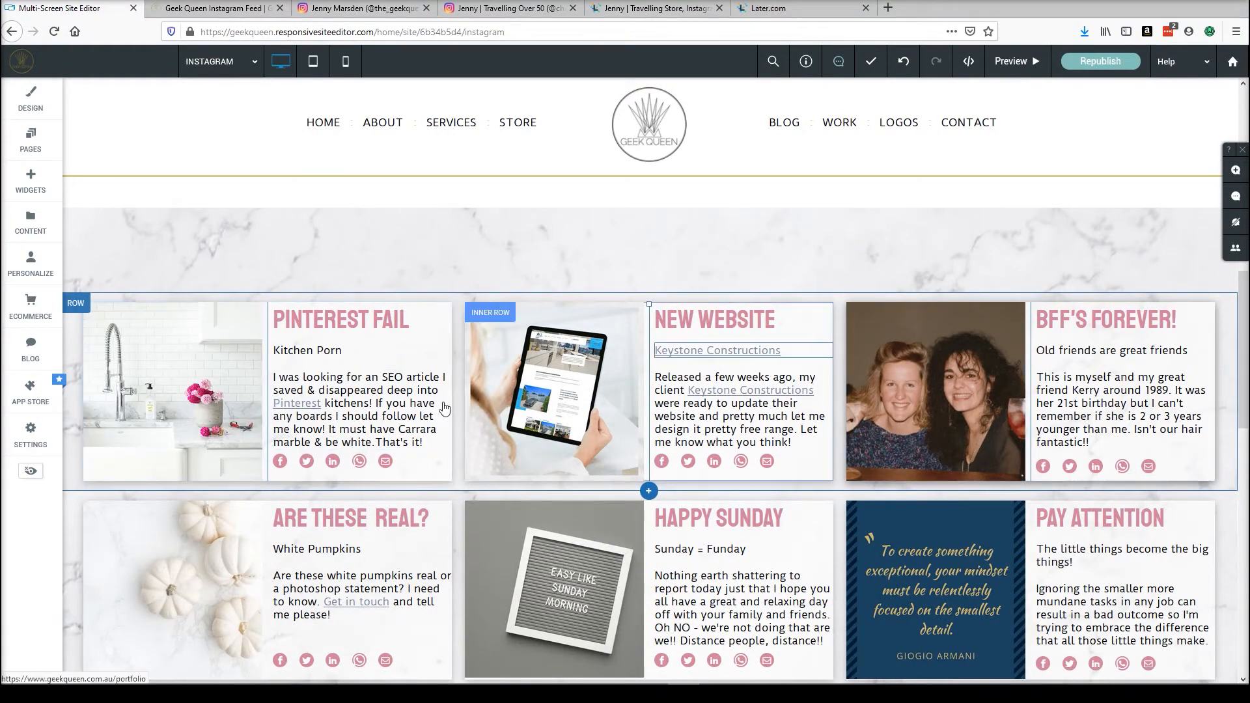
{"action": "scroll", "coordinate": [408, 415], "scroll_direction": "up", "scroll_amount": 4}
Open the NOT LIVE INSTA page in the site editor.
{"action": "left_click", "coordinate": [224, 65]}
{"action": "scroll", "coordinate": [221, 228], "scroll_direction": "down", "scroll_amount": 5}
{"action": "left_click", "coordinate": [215, 271]}
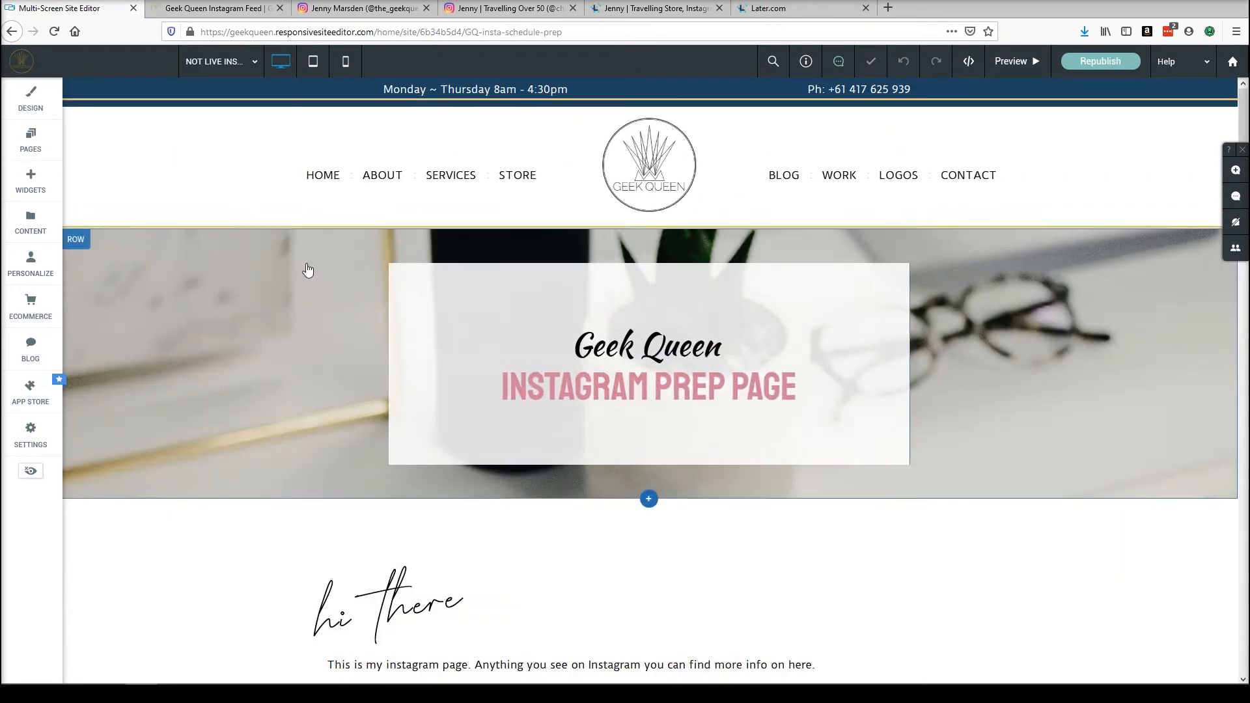
Scroll through the Instagram prep page's heading, intro text and rows of post cards.
{"action": "scroll", "coordinate": [308, 269], "scroll_direction": "down", "scroll_amount": 2}
{"action": "left_click", "coordinate": [623, 261]}
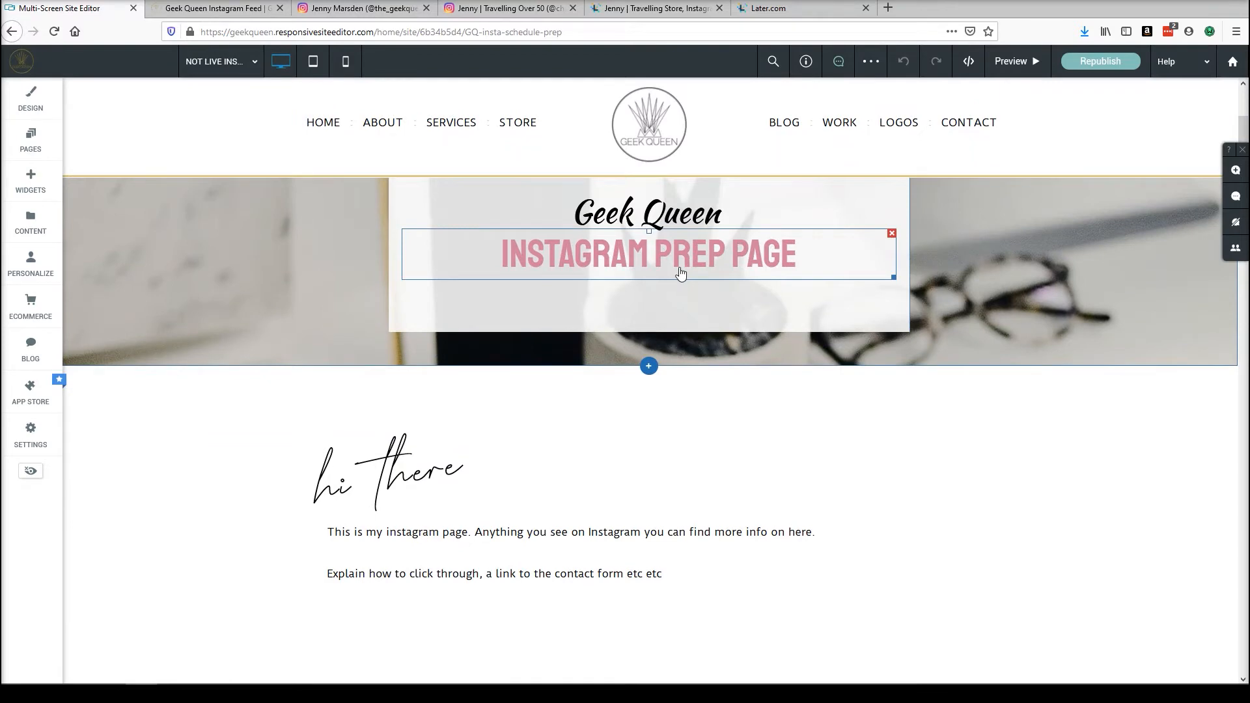
{"action": "scroll", "coordinate": [690, 276], "scroll_direction": "down", "scroll_amount": 6}
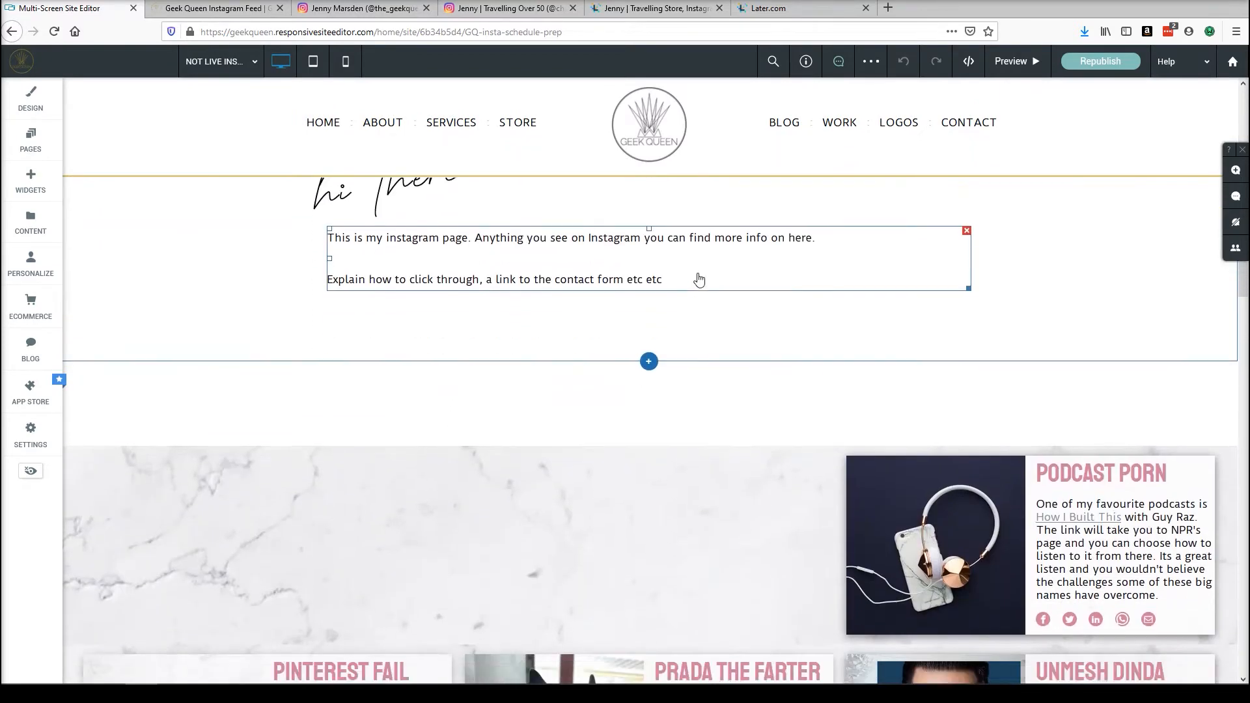
{"action": "scroll", "coordinate": [745, 338], "scroll_direction": "down", "scroll_amount": 7}
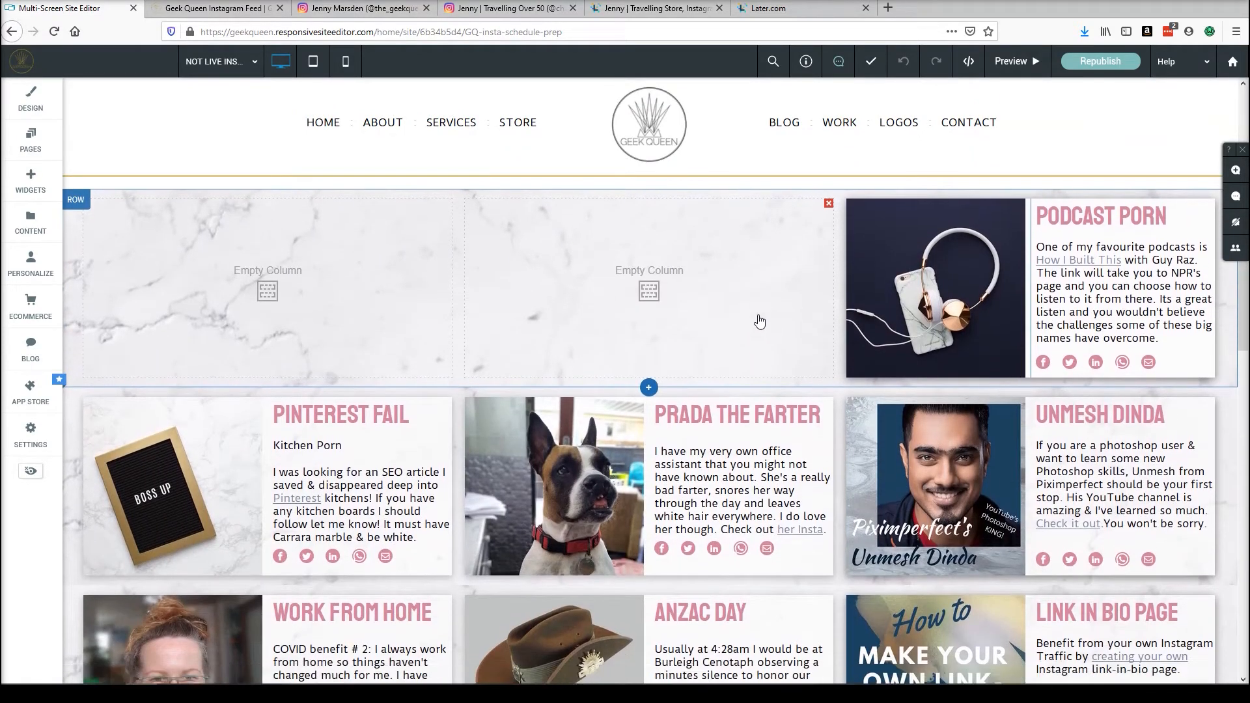
{"action": "scroll", "coordinate": [758, 316], "scroll_direction": "down", "scroll_amount": 4}
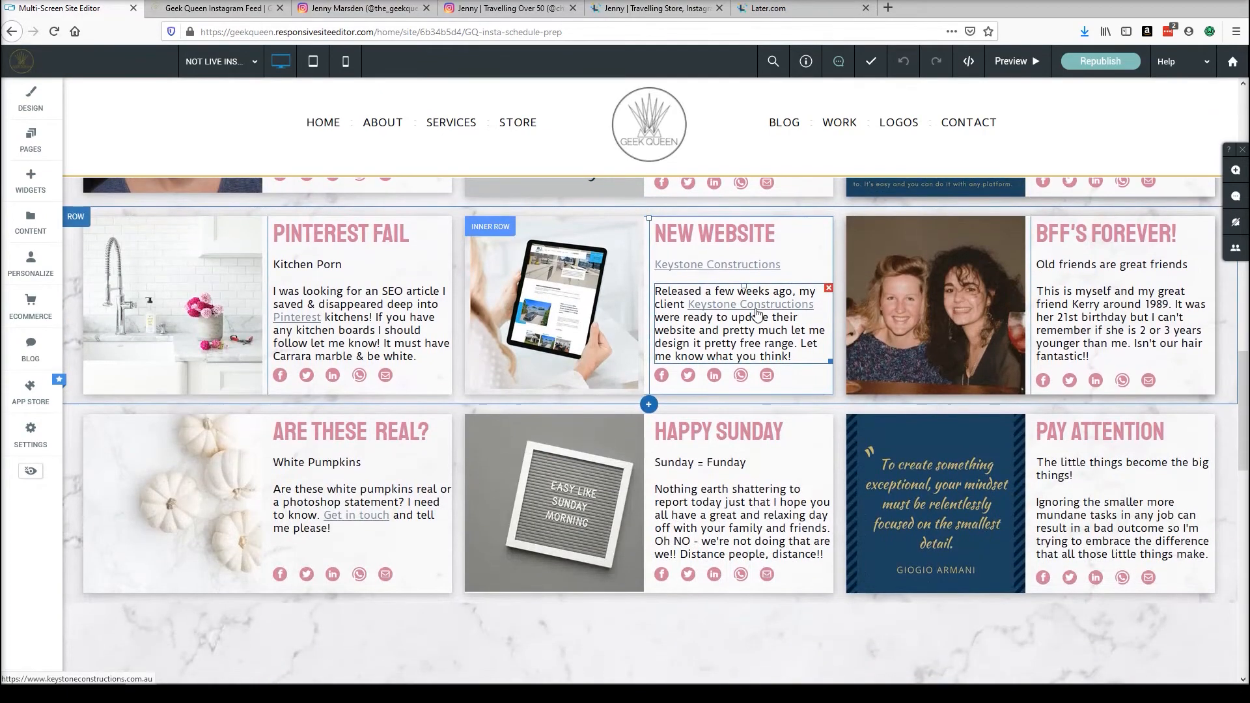
{"action": "scroll", "coordinate": [942, 319], "scroll_direction": "up", "scroll_amount": 9}
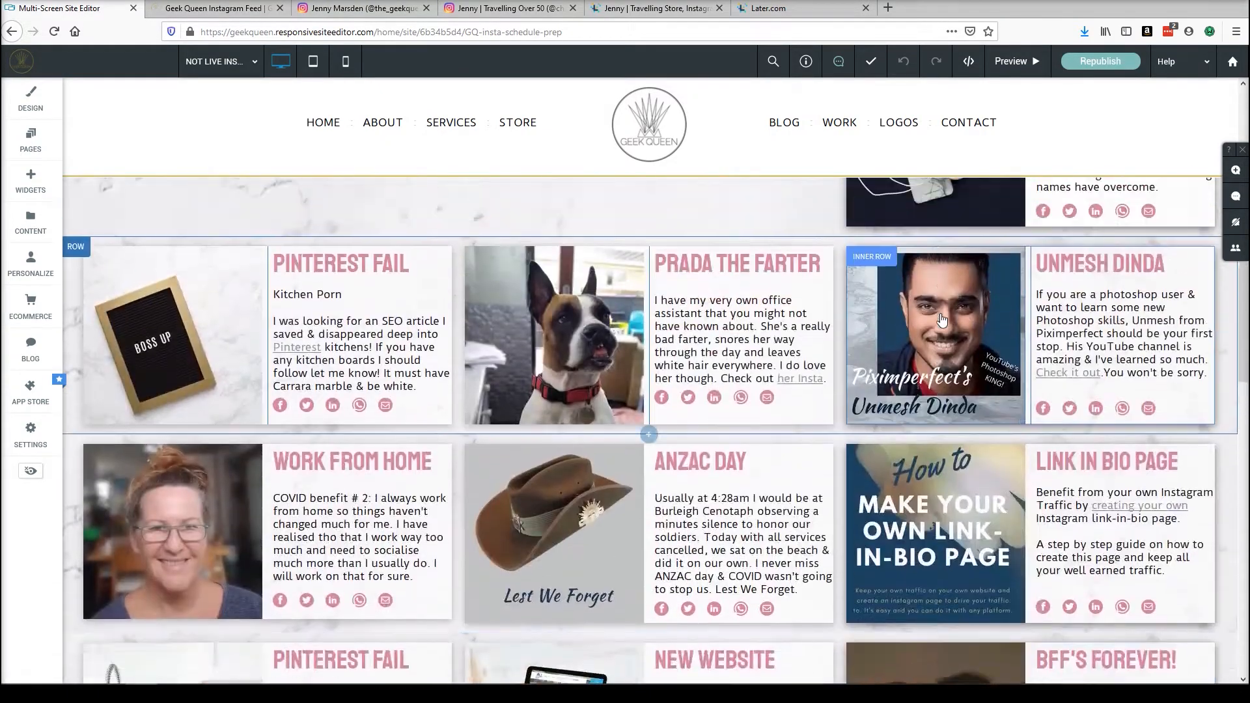
{"action": "scroll", "coordinate": [942, 456], "scroll_direction": "down", "scroll_amount": 4}
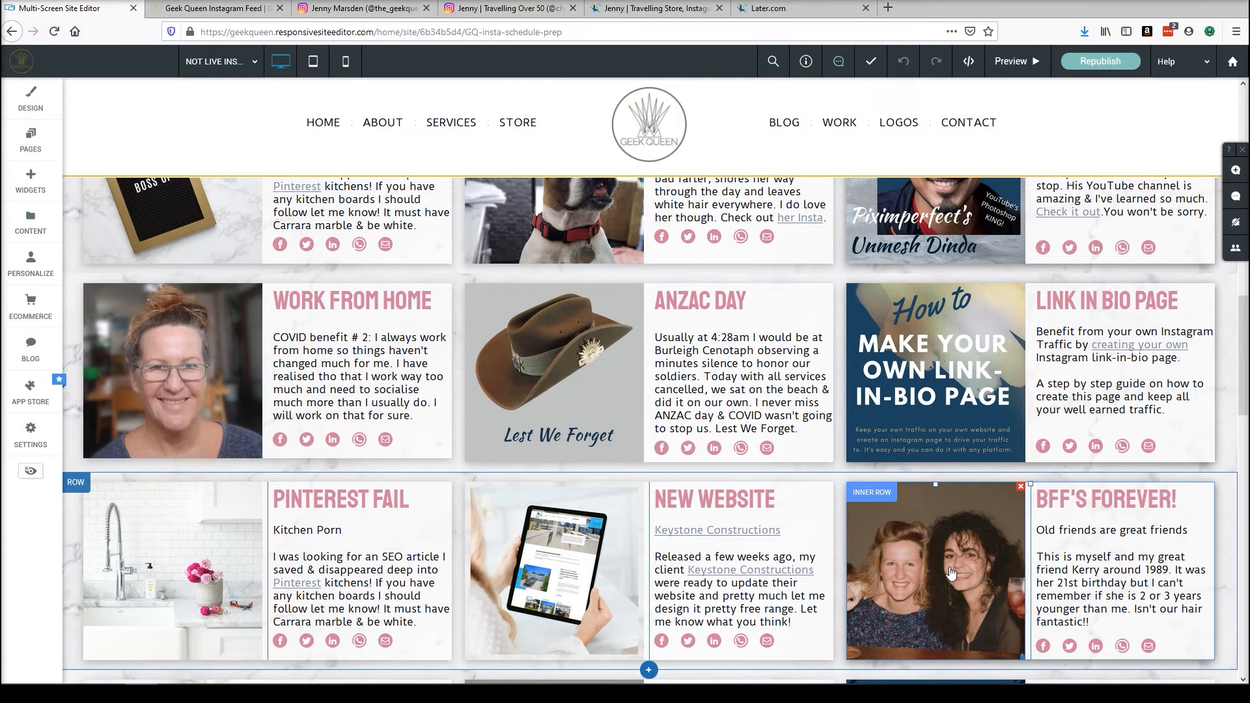
{"action": "scroll", "coordinate": [949, 573], "scroll_direction": "up", "scroll_amount": 1}
{"action": "scroll", "coordinate": [948, 572], "scroll_direction": "up", "scroll_amount": 6}
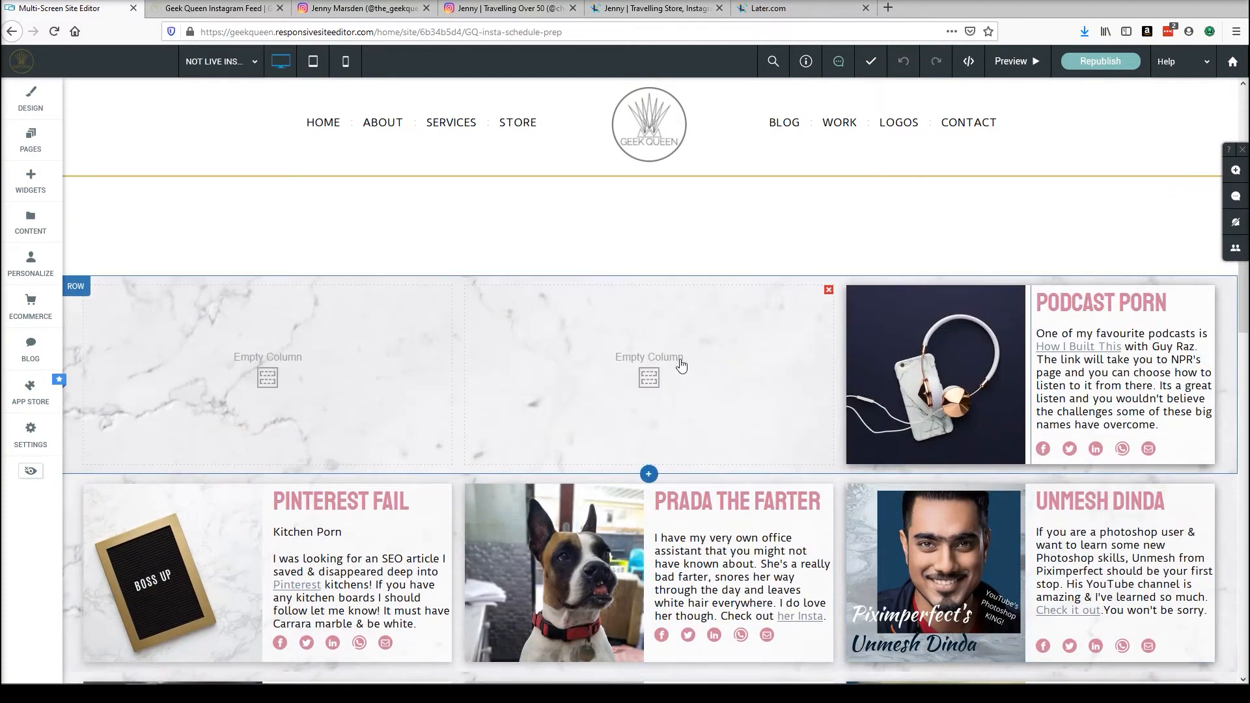
Inspect the prep page's row with empty columns and the post-card rows below it.
{"action": "left_click", "coordinate": [650, 271]}
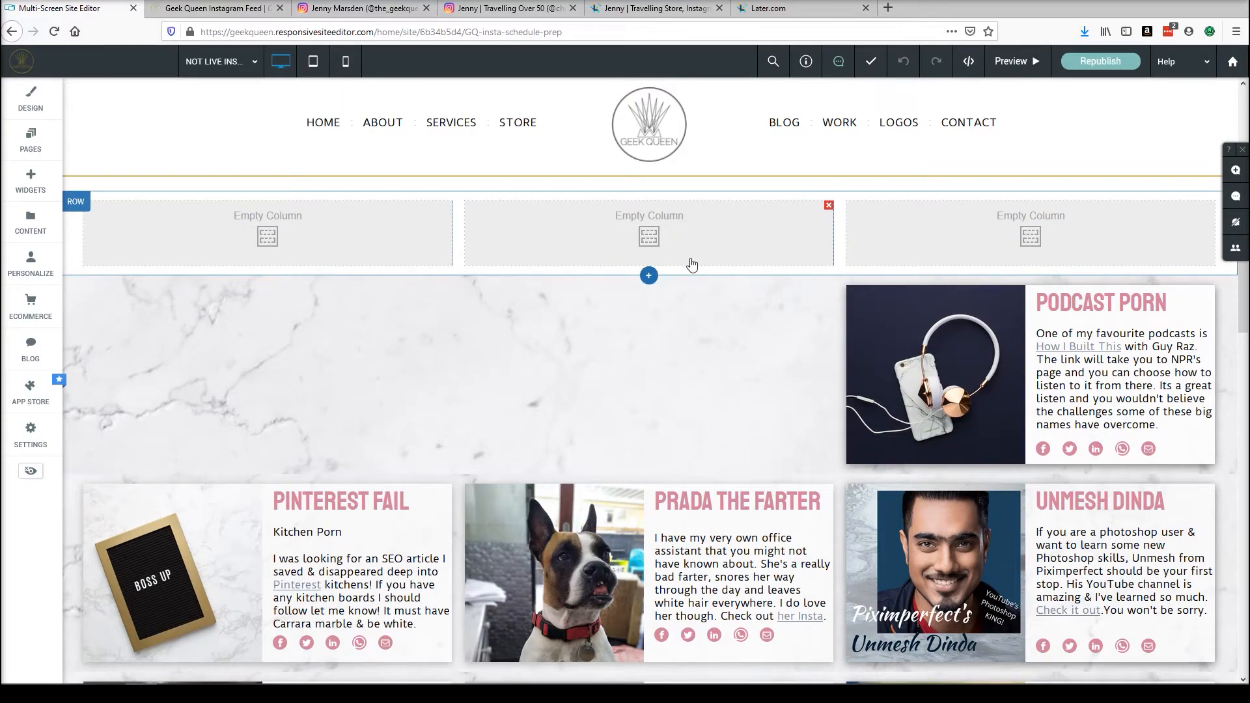
{"action": "scroll", "coordinate": [749, 371], "scroll_direction": "down", "scroll_amount": 7}
{"action": "scroll", "coordinate": [680, 300], "scroll_direction": "up", "scroll_amount": 14}
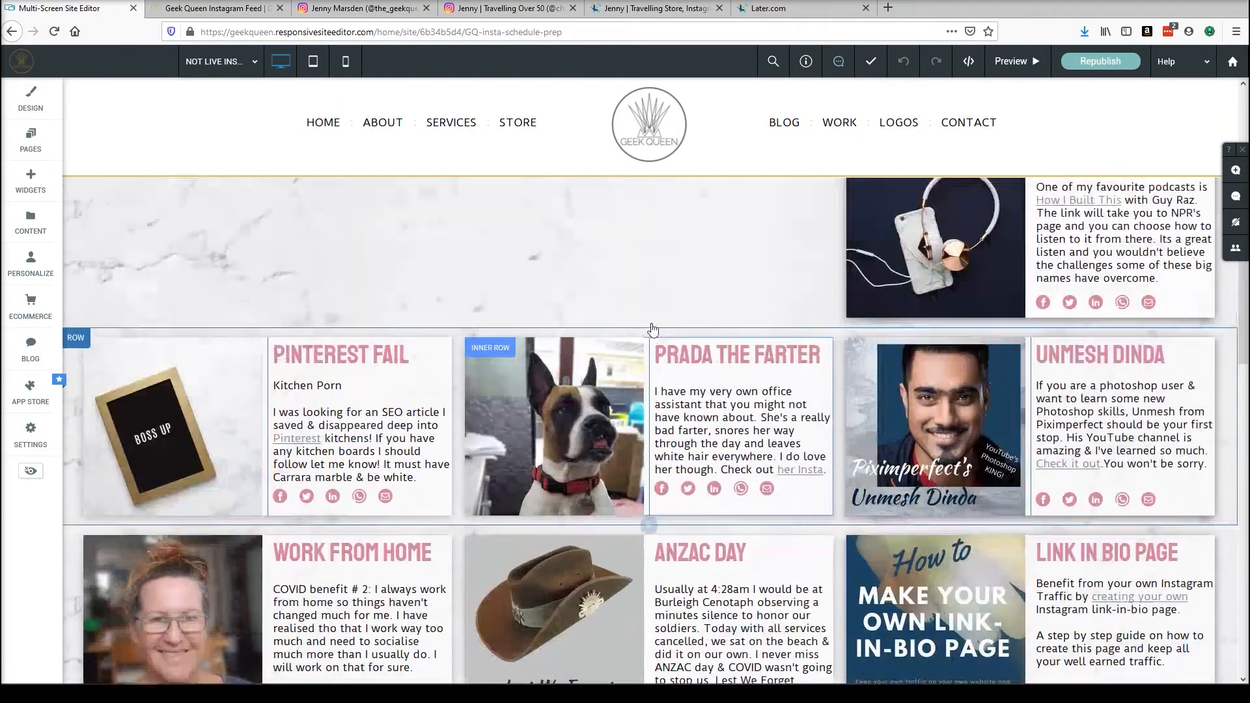
{"action": "scroll", "coordinate": [681, 300], "scroll_direction": "down", "scroll_amount": 5}
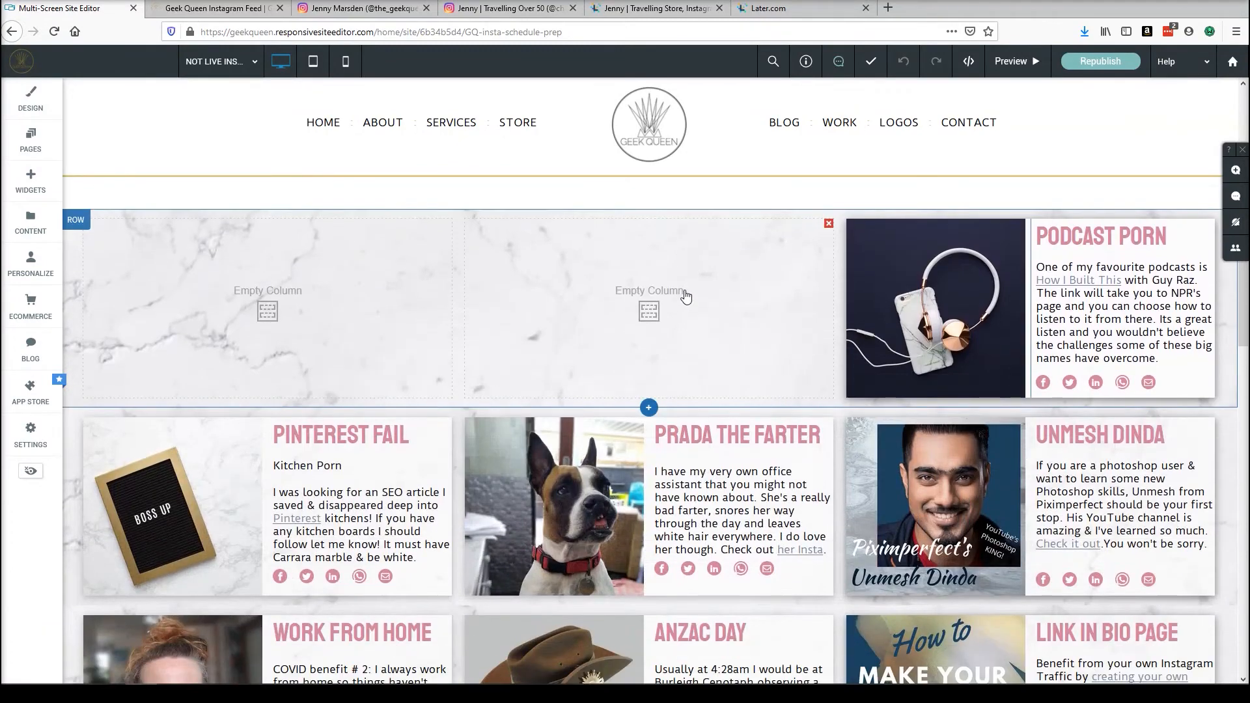
{"action": "scroll", "coordinate": [680, 270], "scroll_direction": "down", "scroll_amount": 2}
{"action": "scroll", "coordinate": [686, 294], "scroll_direction": "down", "scroll_amount": 5}
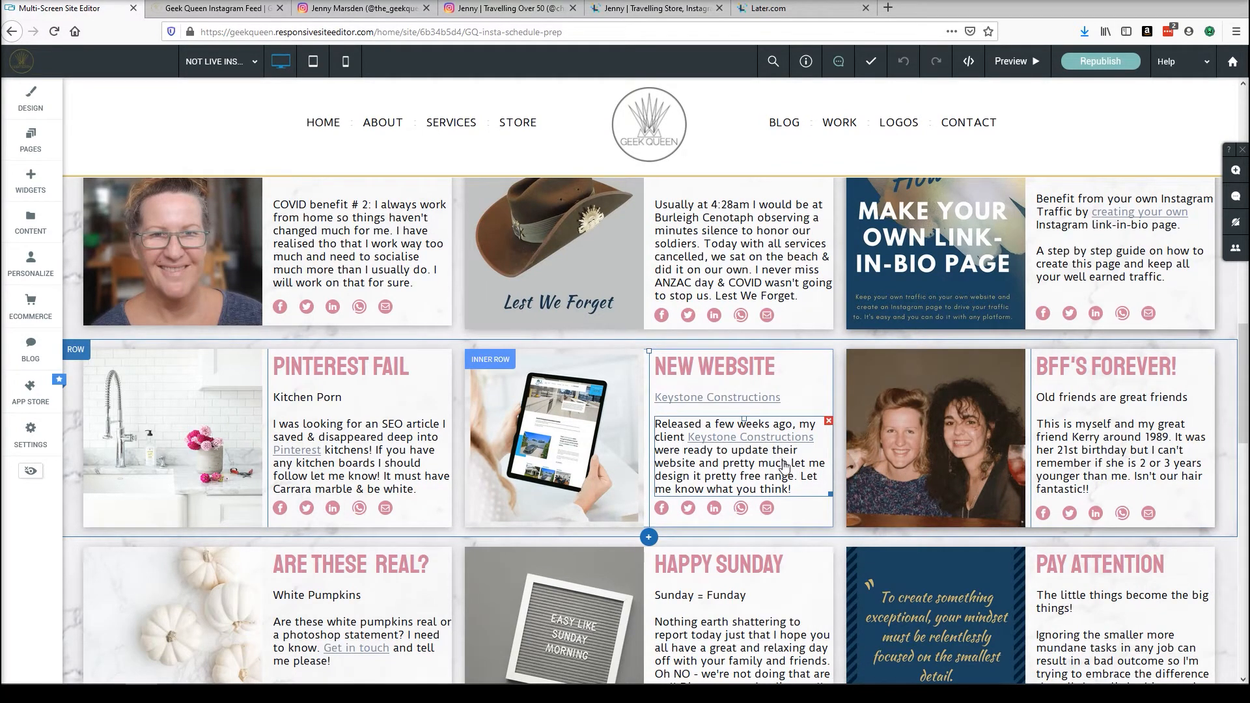
{"action": "scroll", "coordinate": [784, 466], "scroll_direction": "up", "scroll_amount": 10}
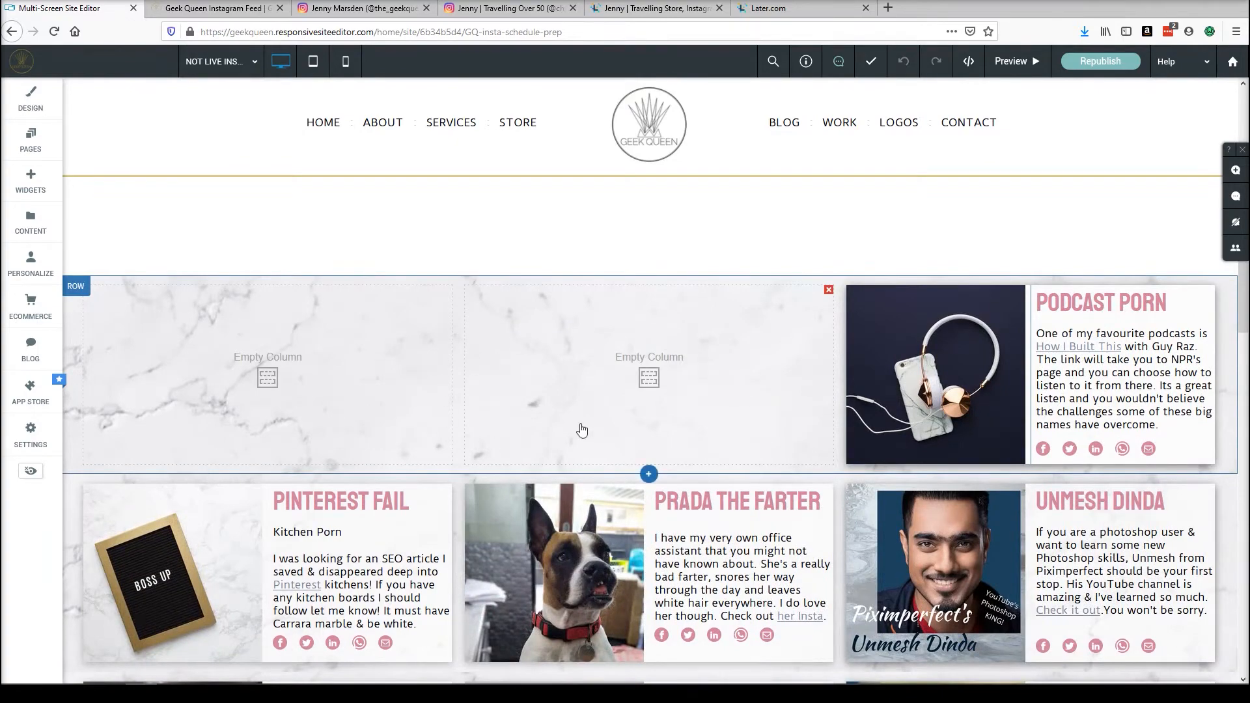
{"action": "scroll", "coordinate": [624, 345], "scroll_direction": "up", "scroll_amount": 9}
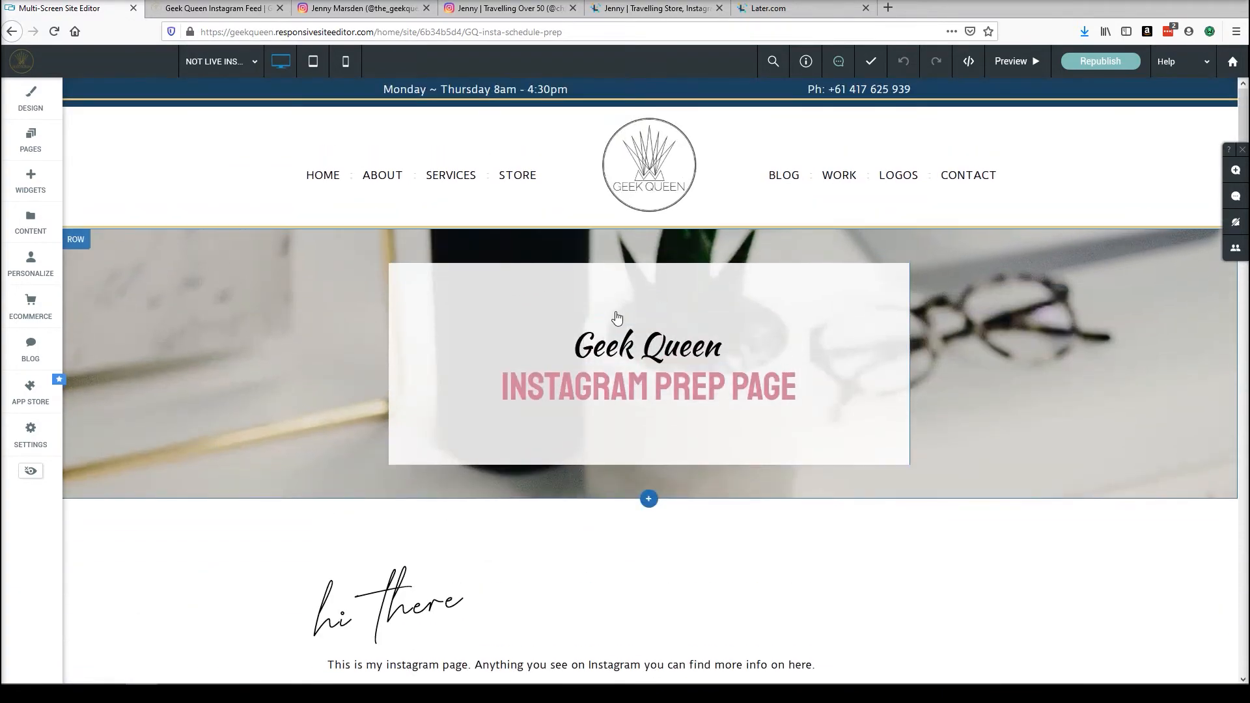
{"action": "scroll", "coordinate": [549, 340], "scroll_direction": "down", "scroll_amount": 9}
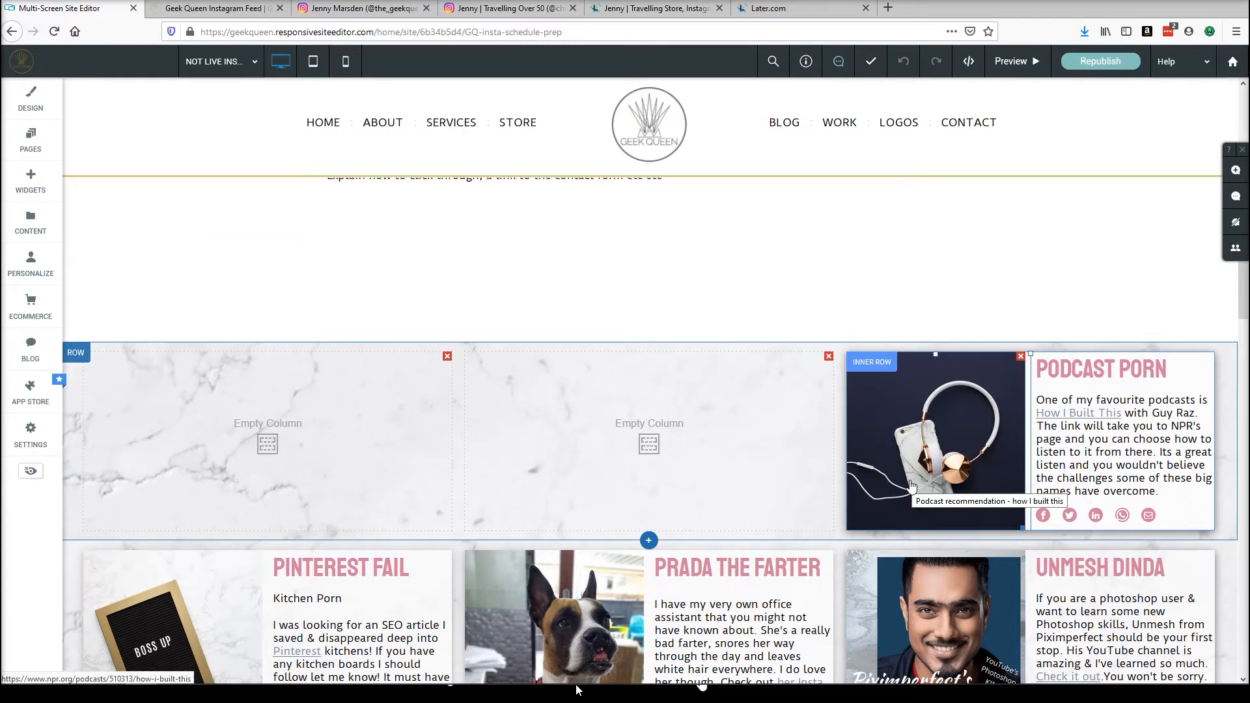
{"action": "scroll", "coordinate": [910, 485], "scroll_direction": "down", "scroll_amount": 2}
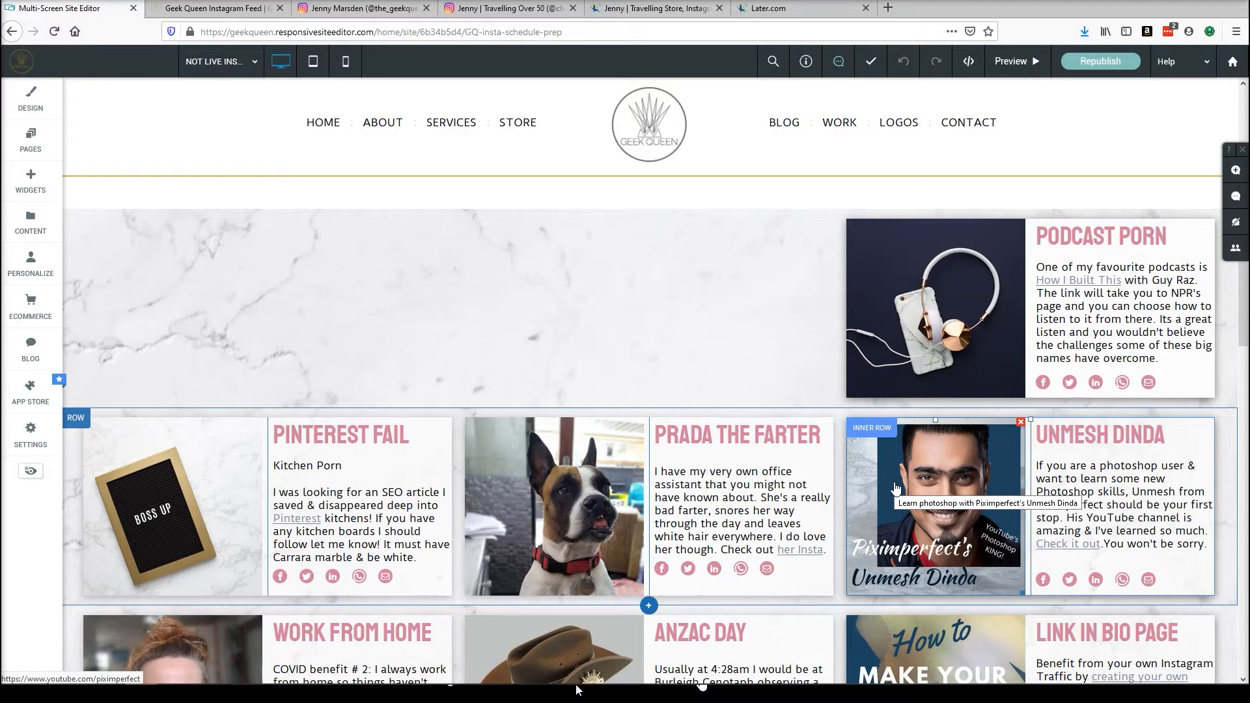
{"action": "scroll", "coordinate": [651, 488], "scroll_direction": "down", "scroll_amount": 4}
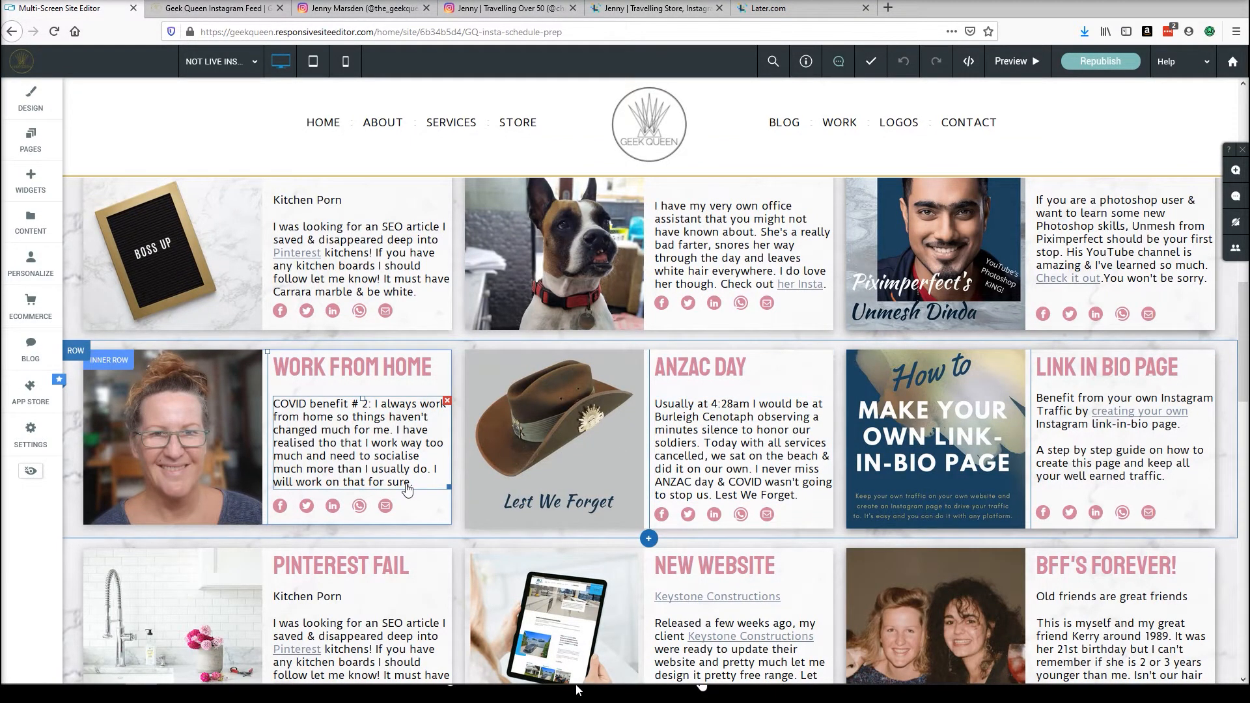
{"action": "scroll", "coordinate": [618, 520], "scroll_direction": "up", "scroll_amount": 1}
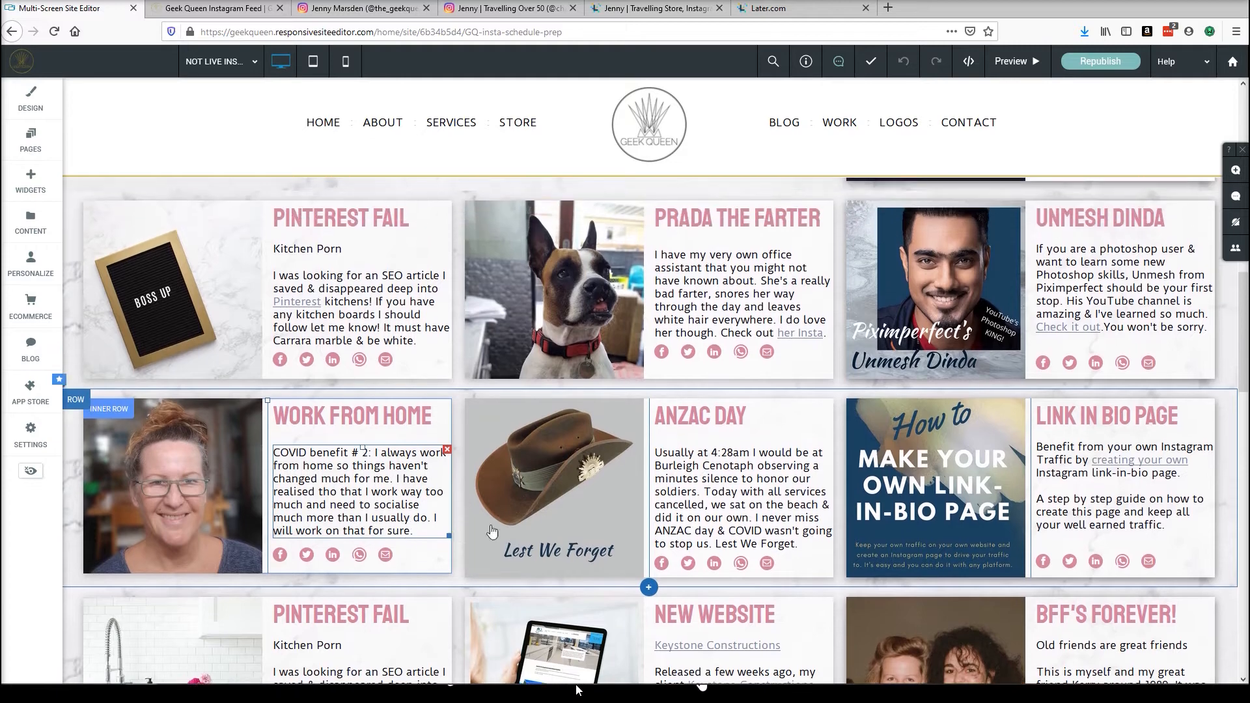
{"action": "scroll", "coordinate": [611, 531], "scroll_direction": "up", "scroll_amount": 3}
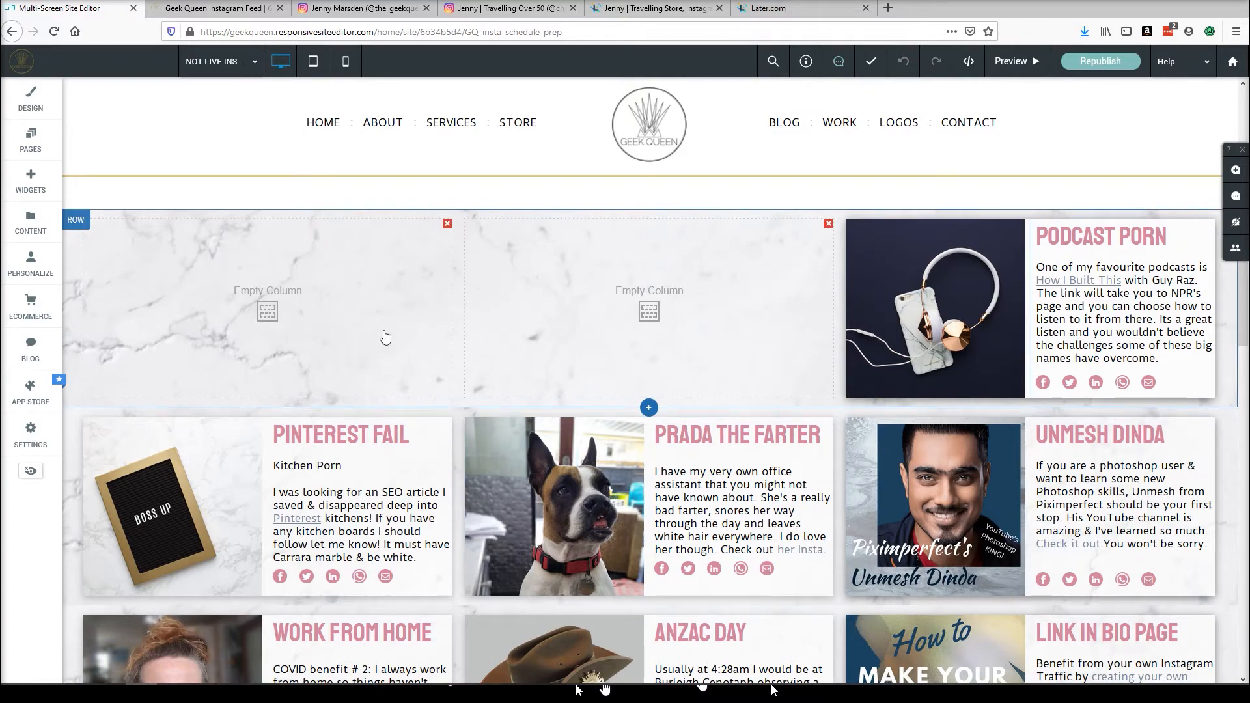
{"action": "scroll", "coordinate": [374, 345], "scroll_direction": "up", "scroll_amount": 10}
{"action": "scroll", "coordinate": [371, 351], "scroll_direction": "up", "scroll_amount": 1}
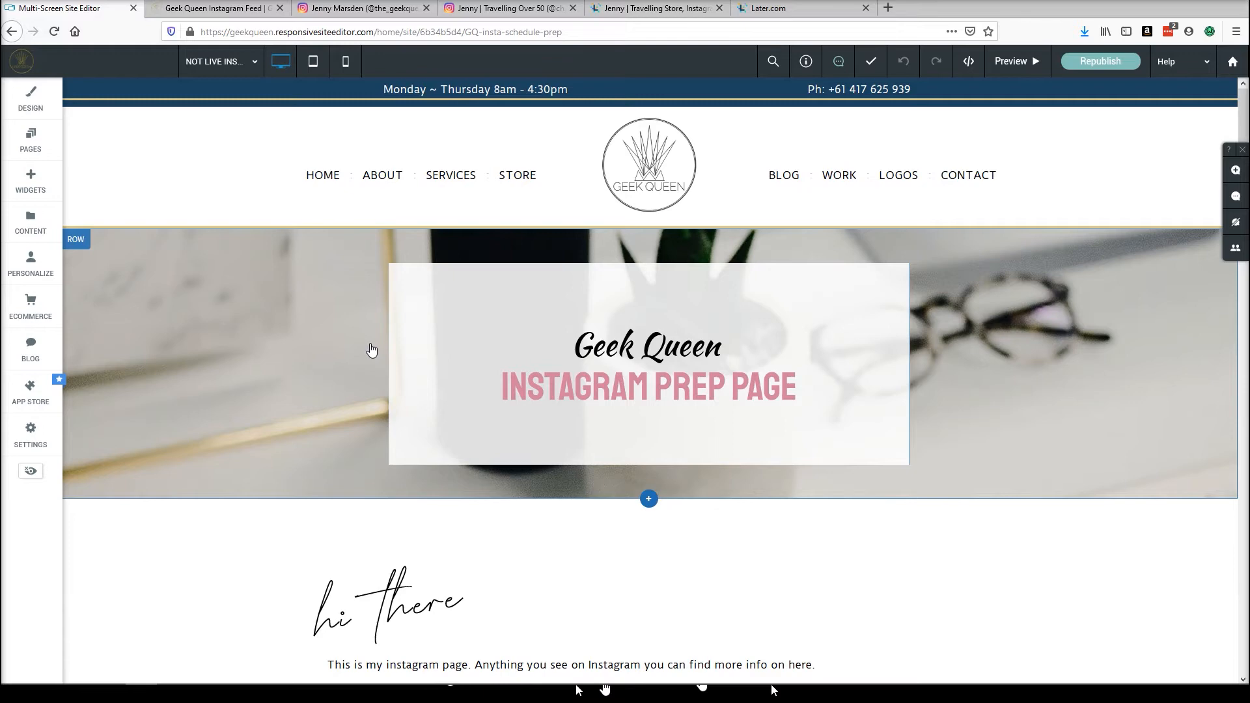
Scroll down the prep page to its footer and back up to the Link in Bio Page card.
{"action": "scroll", "coordinate": [451, 321], "scroll_direction": "down", "scroll_amount": 3}
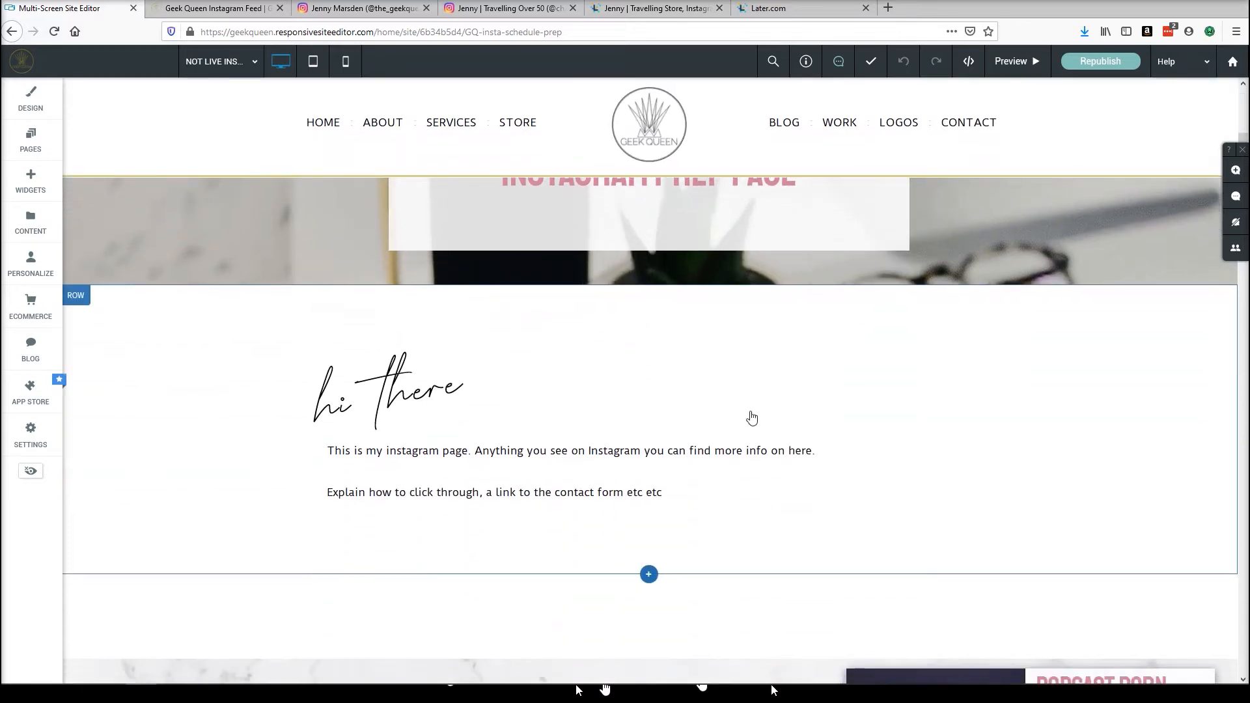
{"action": "scroll", "coordinate": [750, 416], "scroll_direction": "down", "scroll_amount": 3}
{"action": "scroll", "coordinate": [750, 407], "scroll_direction": "down", "scroll_amount": 5}
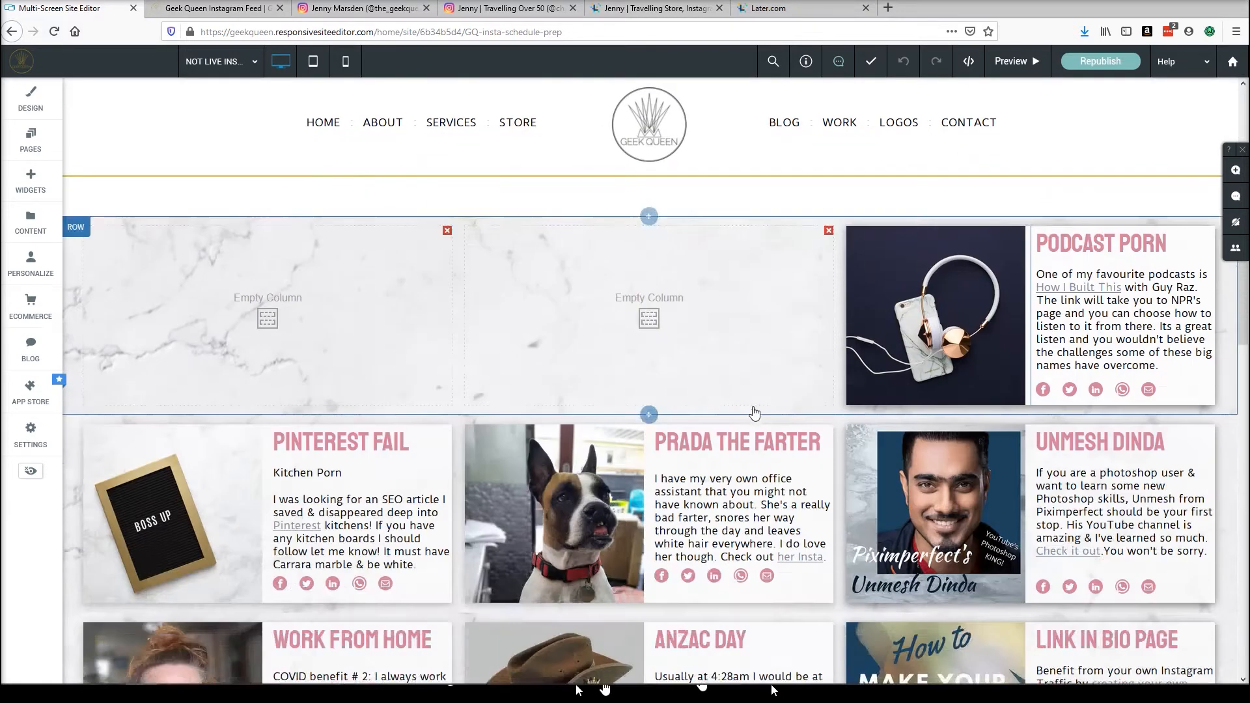
{"action": "scroll", "coordinate": [519, 516], "scroll_direction": "down", "scroll_amount": 10}
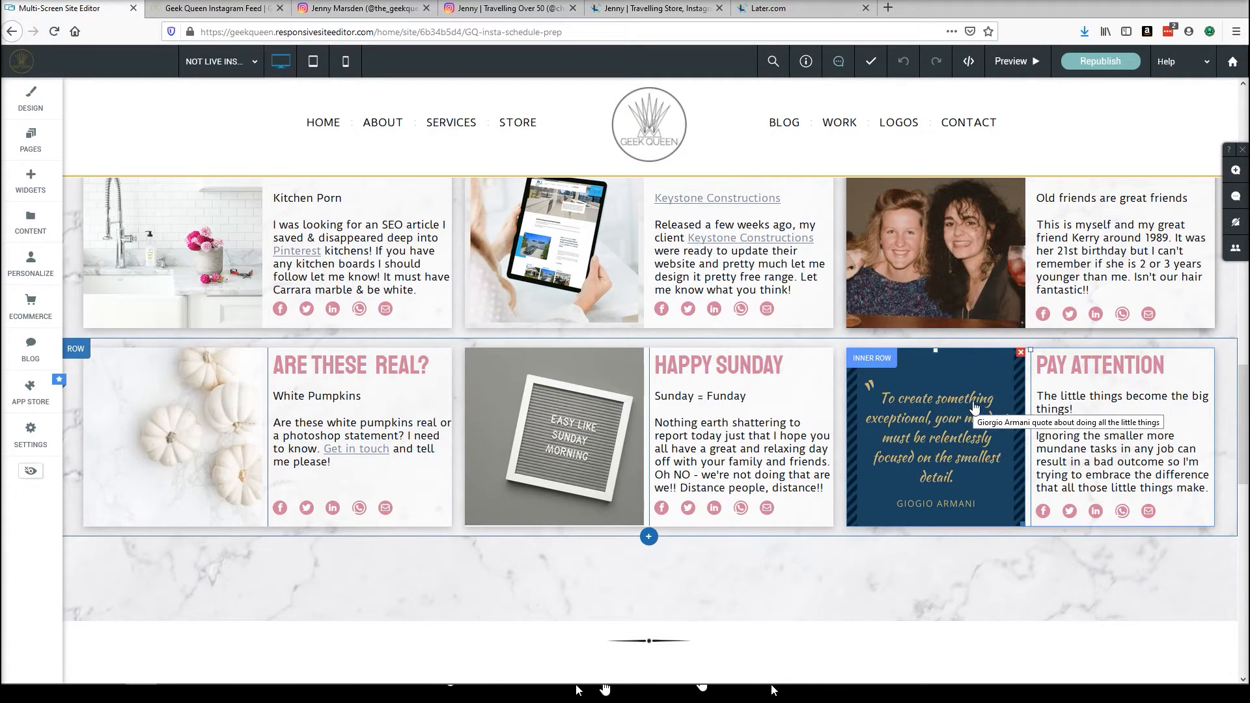
{"action": "scroll", "coordinate": [944, 449], "scroll_direction": "up", "scroll_amount": 7}
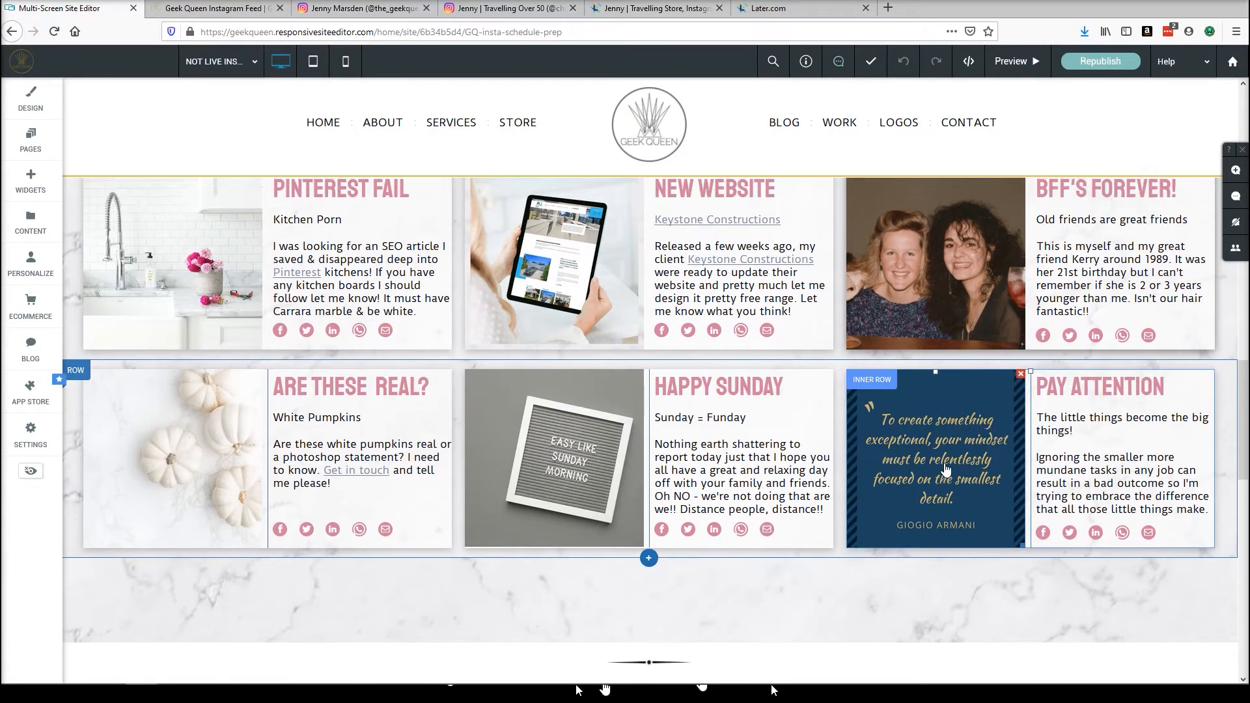
{"action": "scroll", "coordinate": [936, 431], "scroll_direction": "up", "scroll_amount": 1}
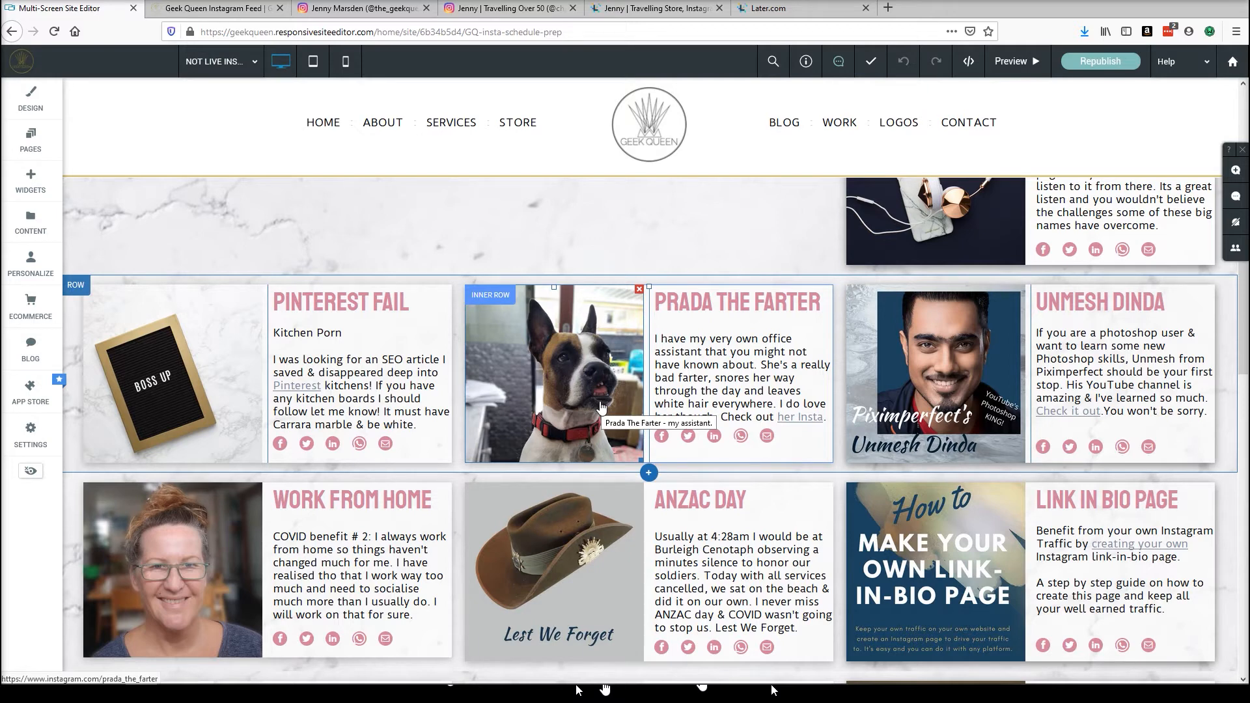
{"action": "scroll", "coordinate": [600, 407], "scroll_direction": "up", "scroll_amount": 4}
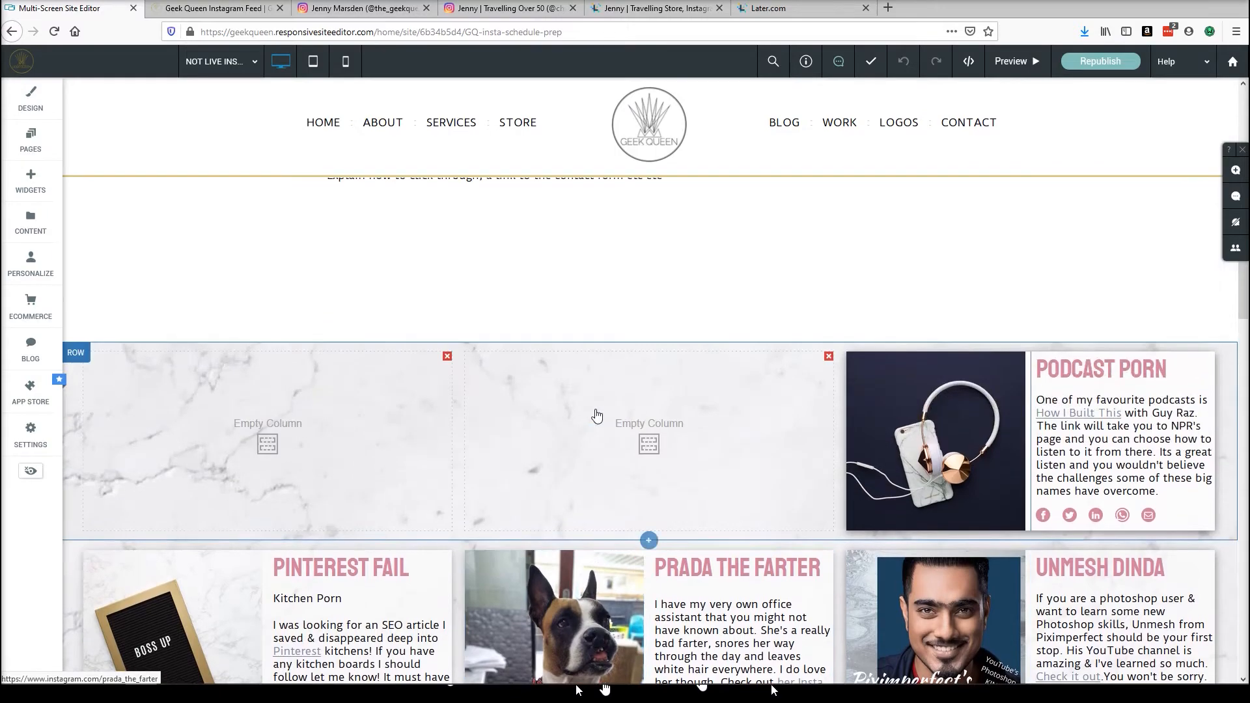
{"action": "scroll", "coordinate": [596, 415], "scroll_direction": "up", "scroll_amount": 6}
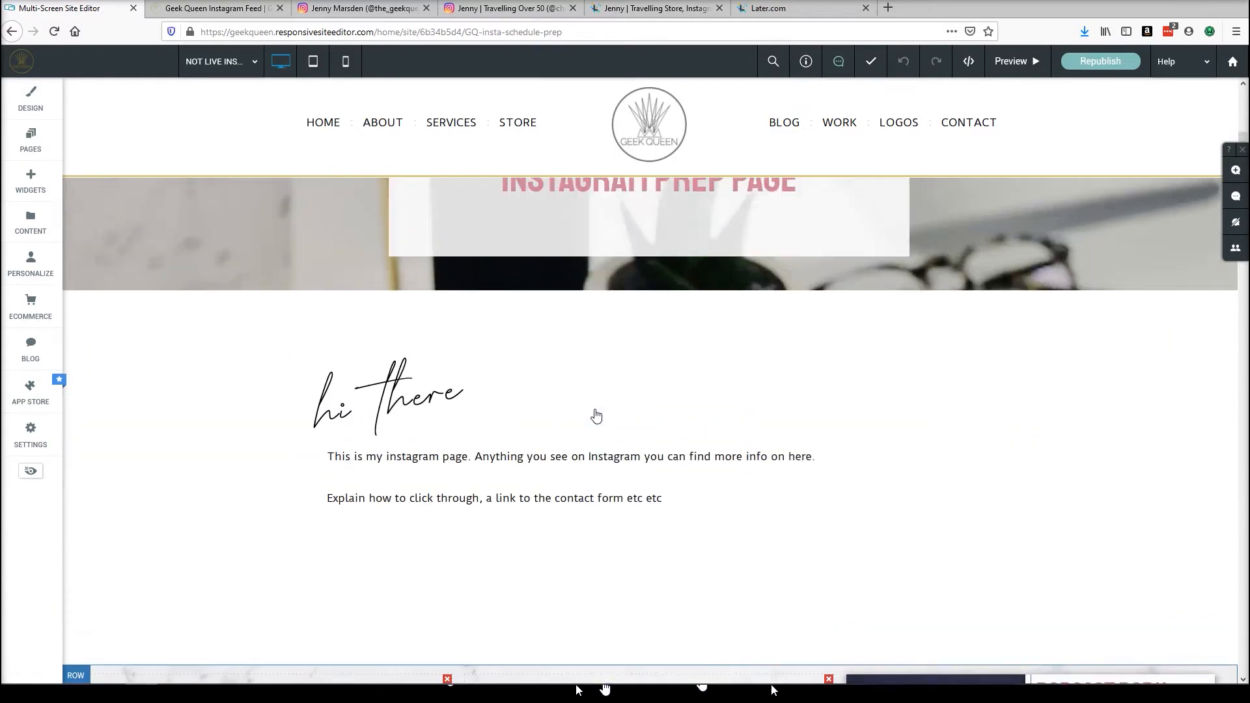
{"action": "scroll", "coordinate": [595, 410], "scroll_direction": "down", "scroll_amount": 14}
{"action": "scroll", "coordinate": [598, 405], "scroll_direction": "down", "scroll_amount": 7}
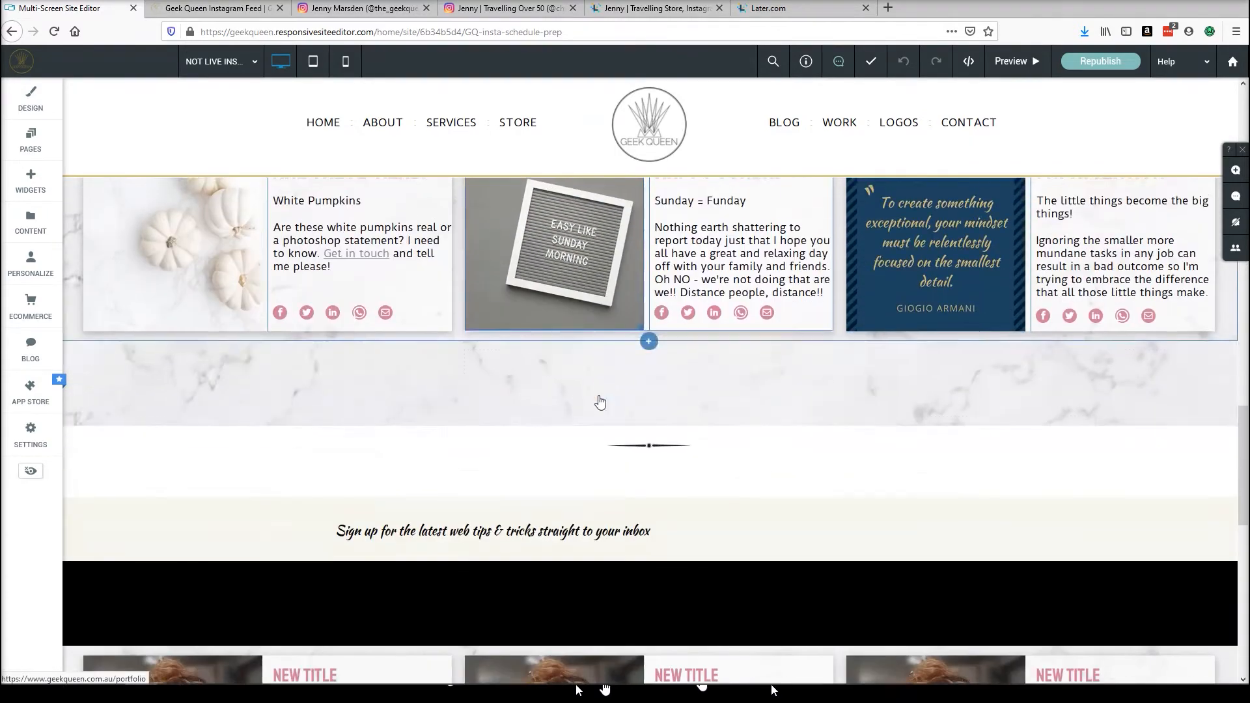
{"action": "scroll", "coordinate": [520, 401], "scroll_direction": "up", "scroll_amount": 5}
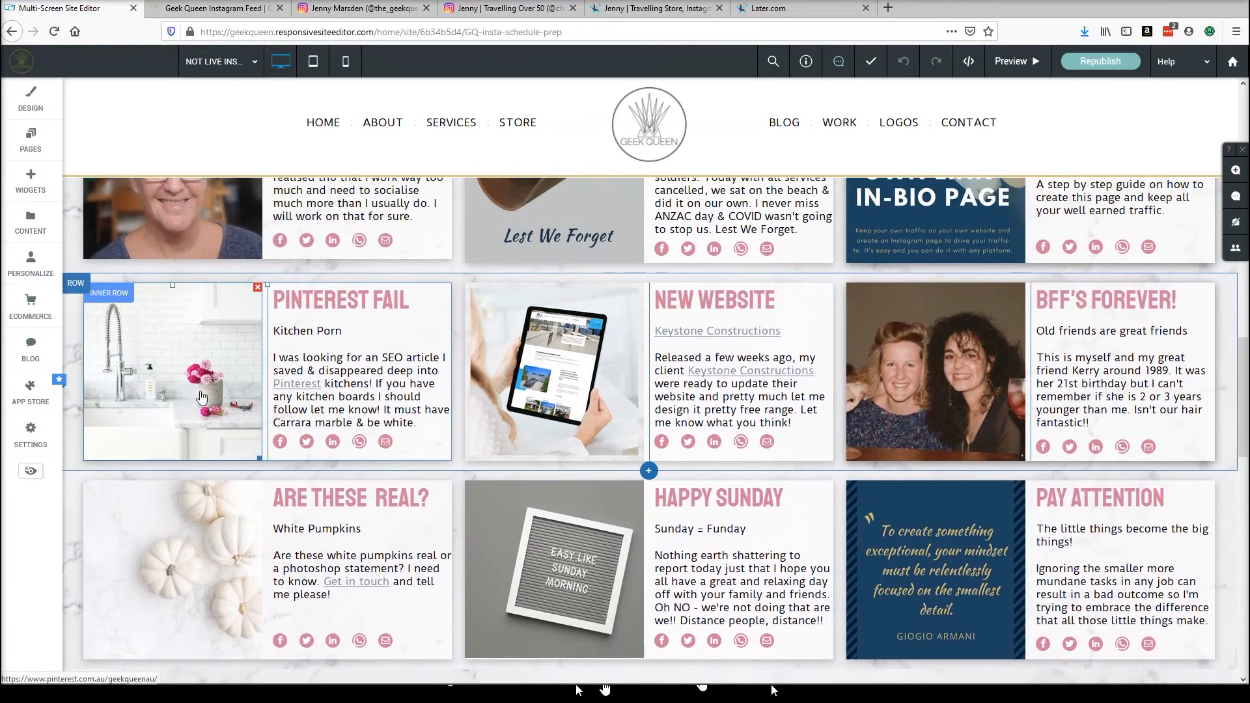
{"action": "scroll", "coordinate": [239, 420], "scroll_direction": "up", "scroll_amount": 3}
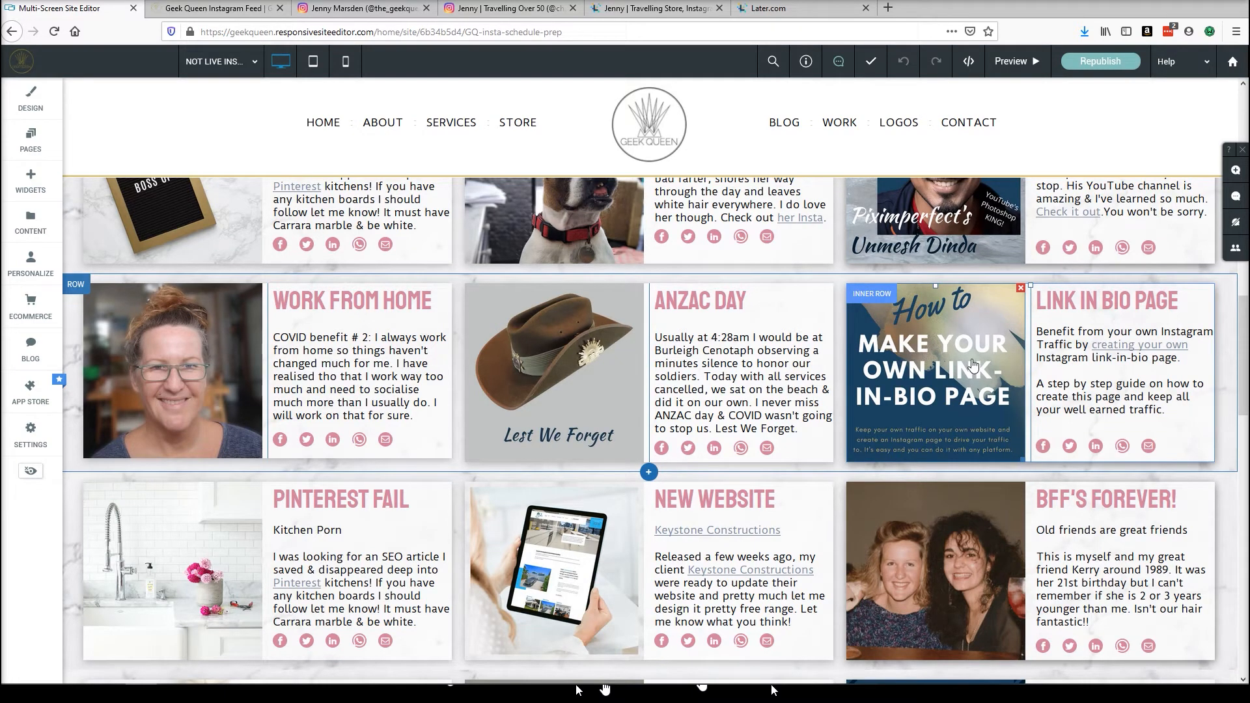
Copy the Link in Bio Page inner row and paste it into the third empty column on the INSTAGRAM page.
{"action": "left_click", "coordinate": [873, 297]}
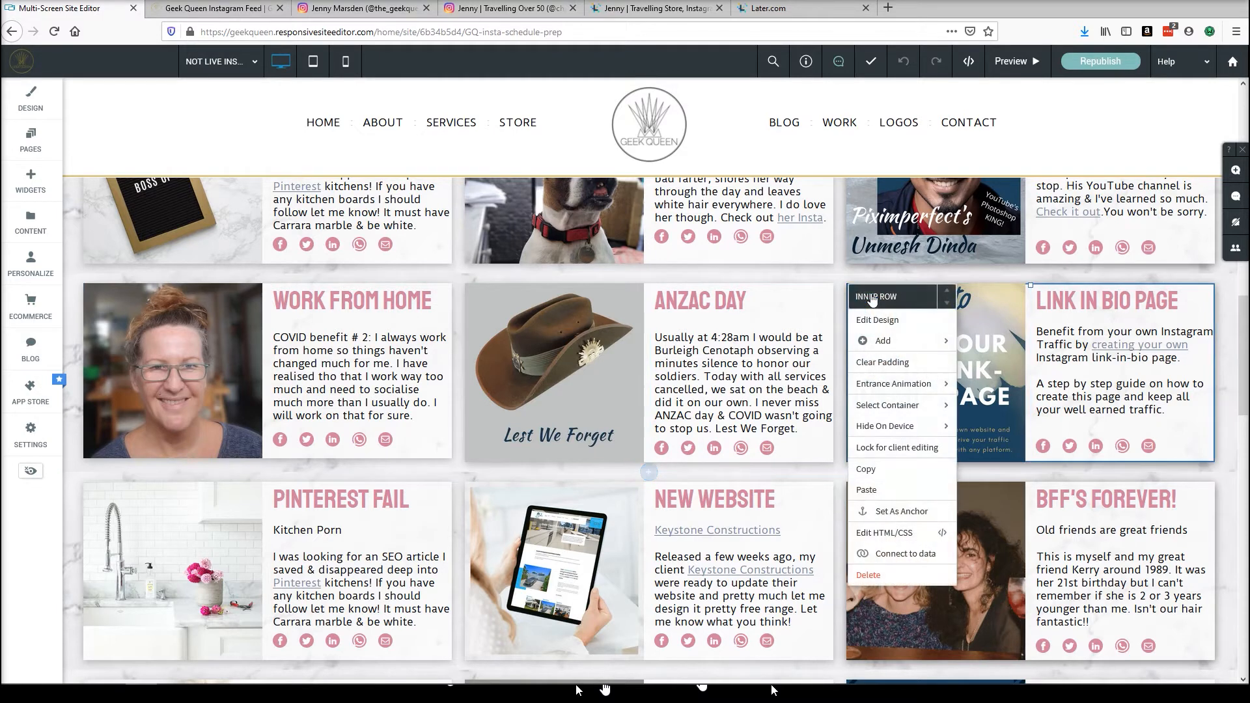
{"action": "left_click", "coordinate": [870, 473]}
{"action": "left_click", "coordinate": [229, 62]}
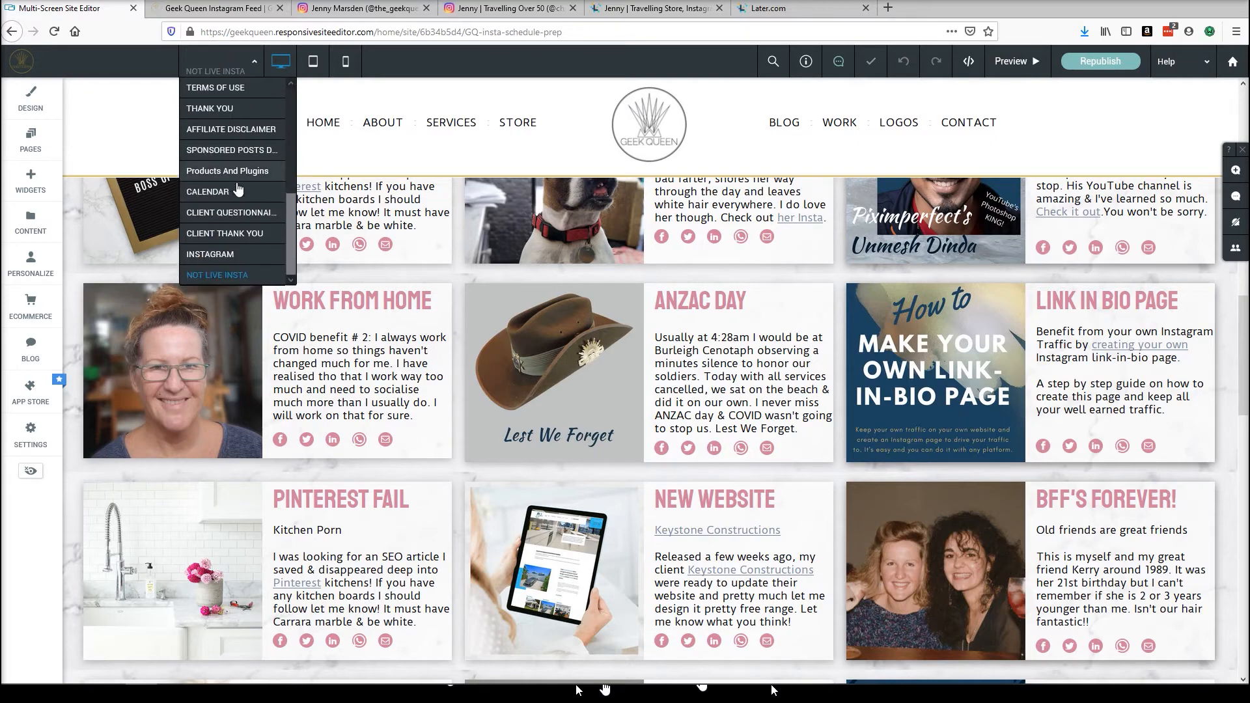
{"action": "left_click", "coordinate": [213, 249]}
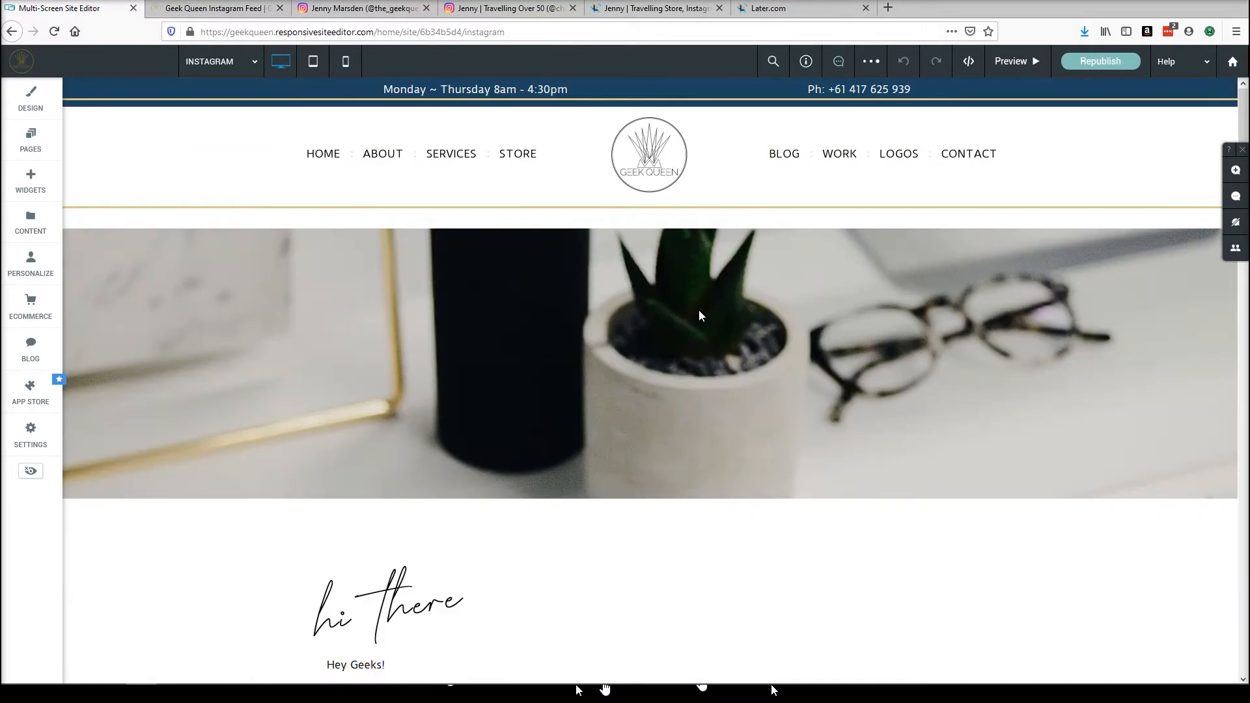
{"action": "scroll", "coordinate": [783, 329], "scroll_direction": "down", "scroll_amount": 5}
{"action": "scroll", "coordinate": [784, 335], "scroll_direction": "down", "scroll_amount": 3}
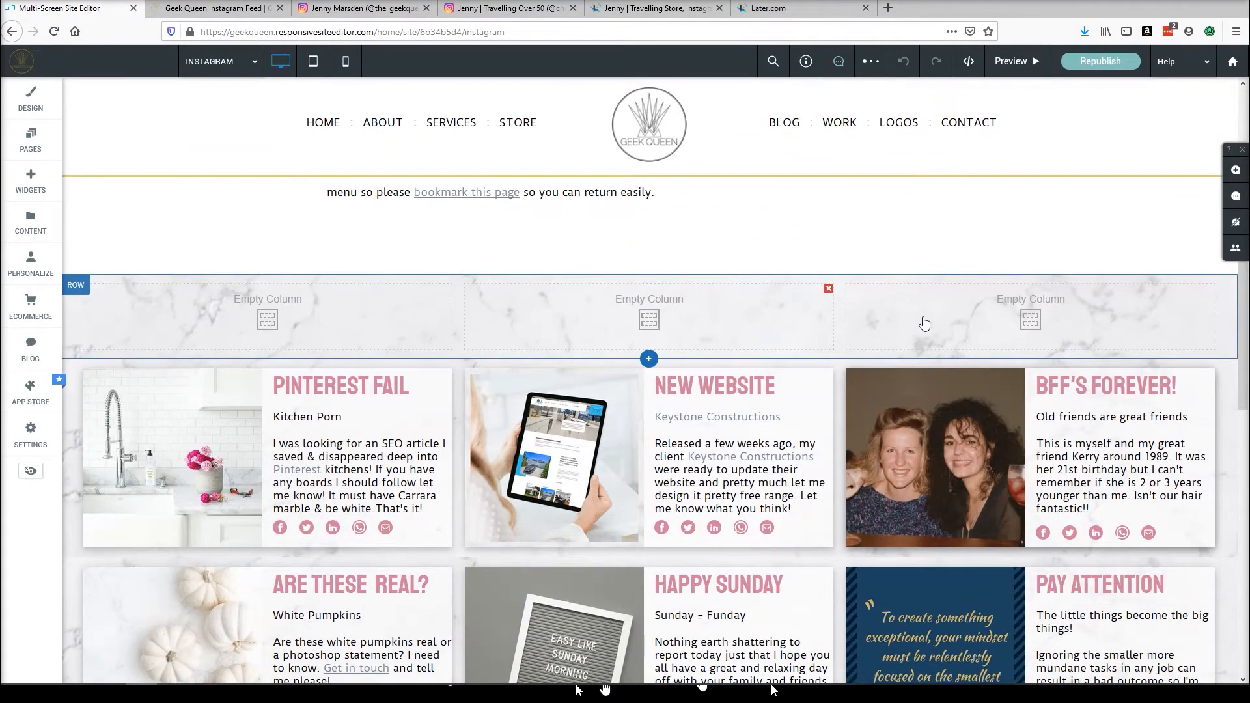
{"action": "left_click", "coordinate": [1013, 315]}
{"action": "left_click", "coordinate": [789, 200]}
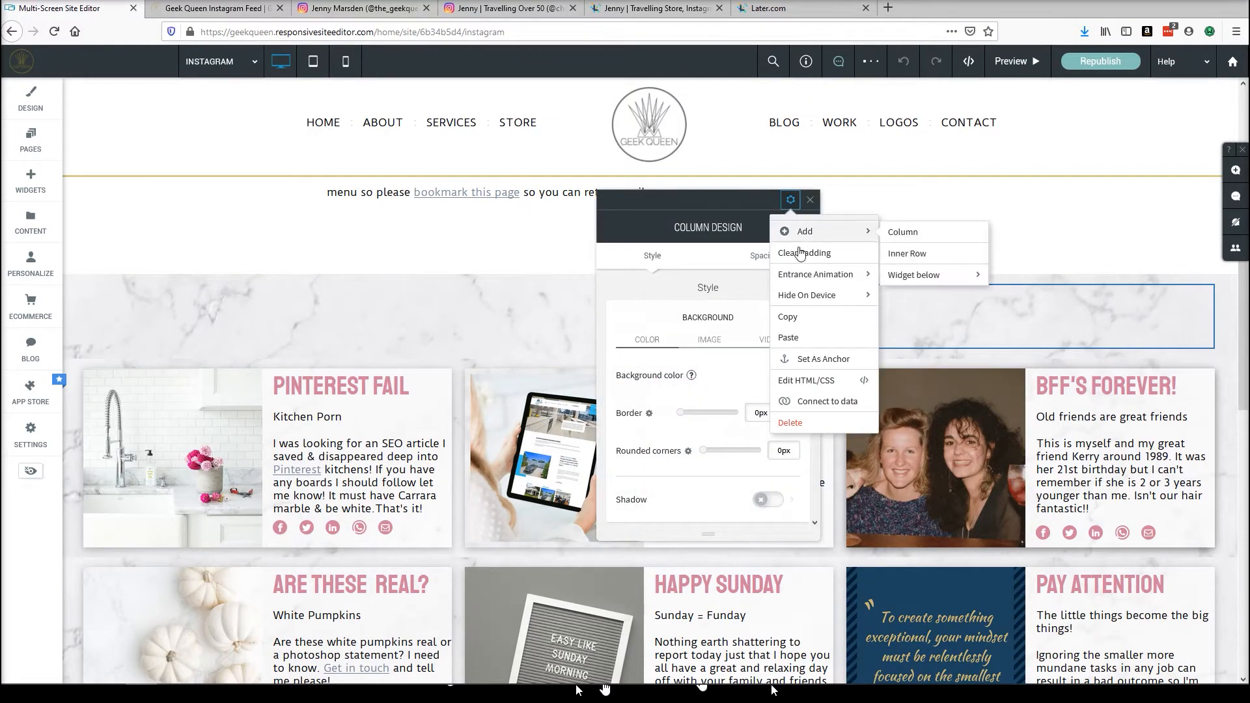
{"action": "left_click", "coordinate": [787, 339]}
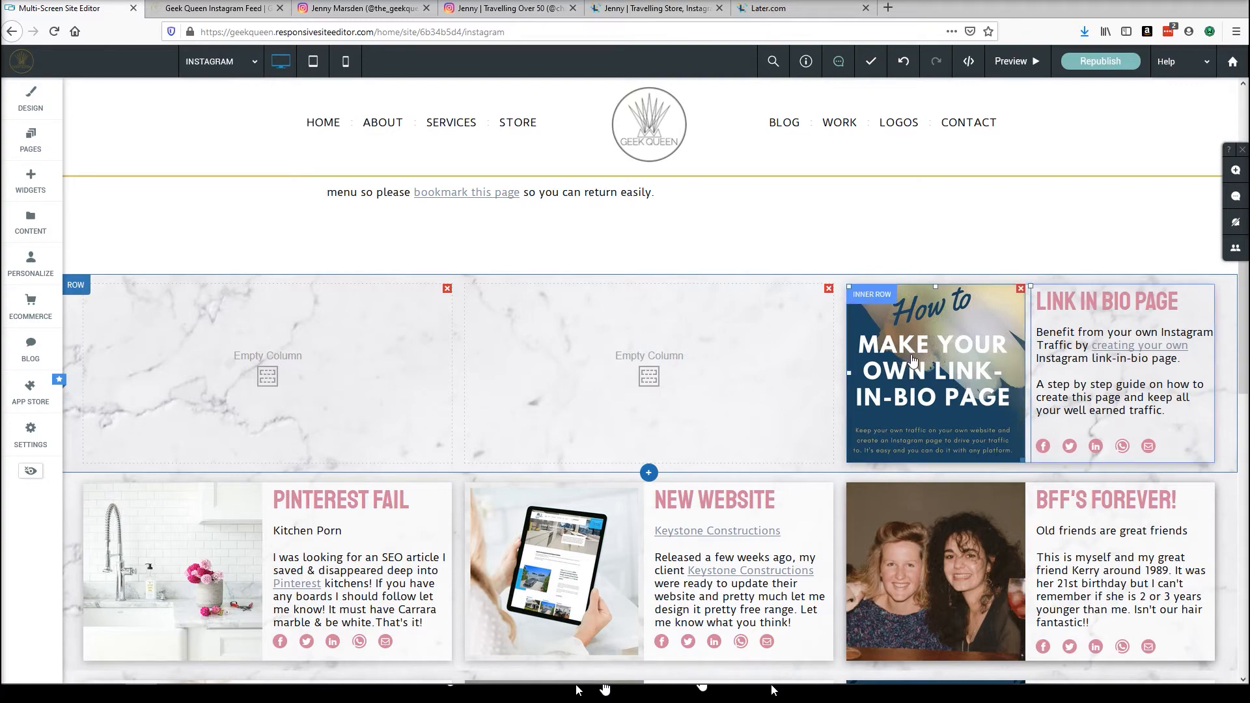
Set the pasted Link in Bio inner row's background colour to #ffffff at 65% opacity.
{"action": "scroll", "coordinate": [917, 366], "scroll_direction": "down", "scroll_amount": 4}
{"action": "scroll", "coordinate": [918, 365], "scroll_direction": "down", "scroll_amount": 5}
{"action": "scroll", "coordinate": [947, 455], "scroll_direction": "up", "scroll_amount": 5}
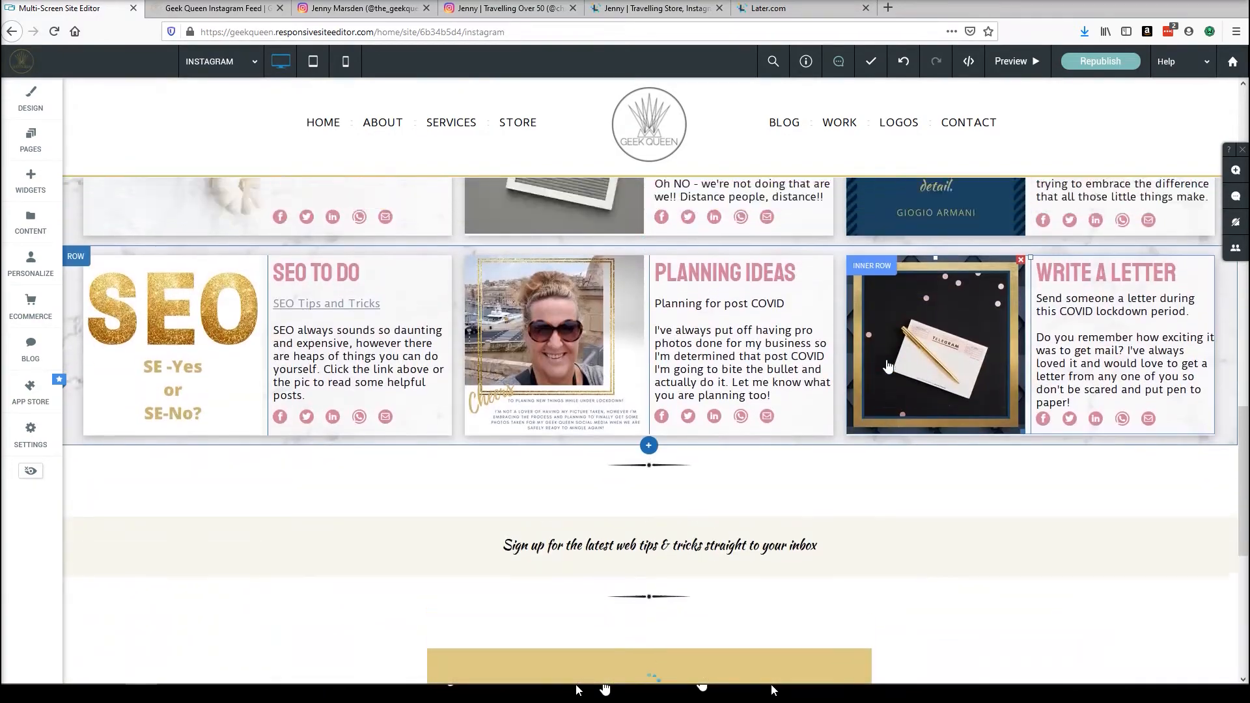
{"action": "scroll", "coordinate": [887, 360], "scroll_direction": "up", "scroll_amount": 6}
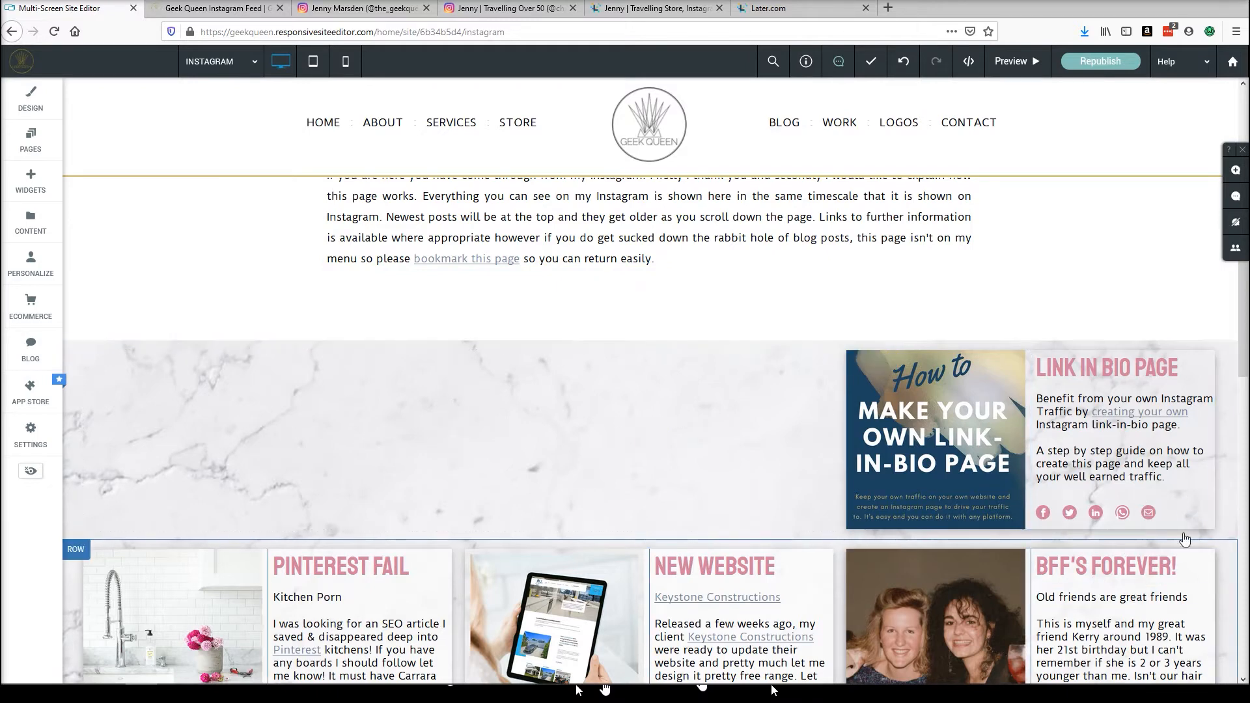
{"action": "left_click", "coordinate": [866, 366]}
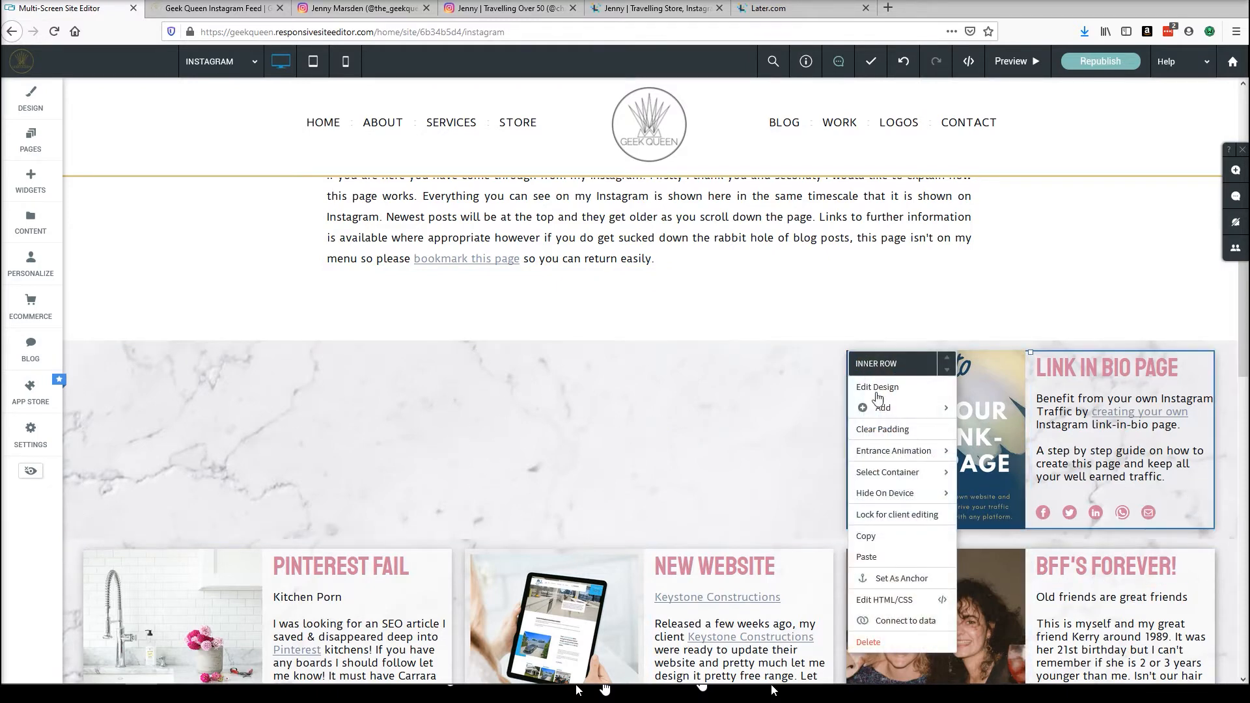
{"action": "left_click", "coordinate": [869, 389]}
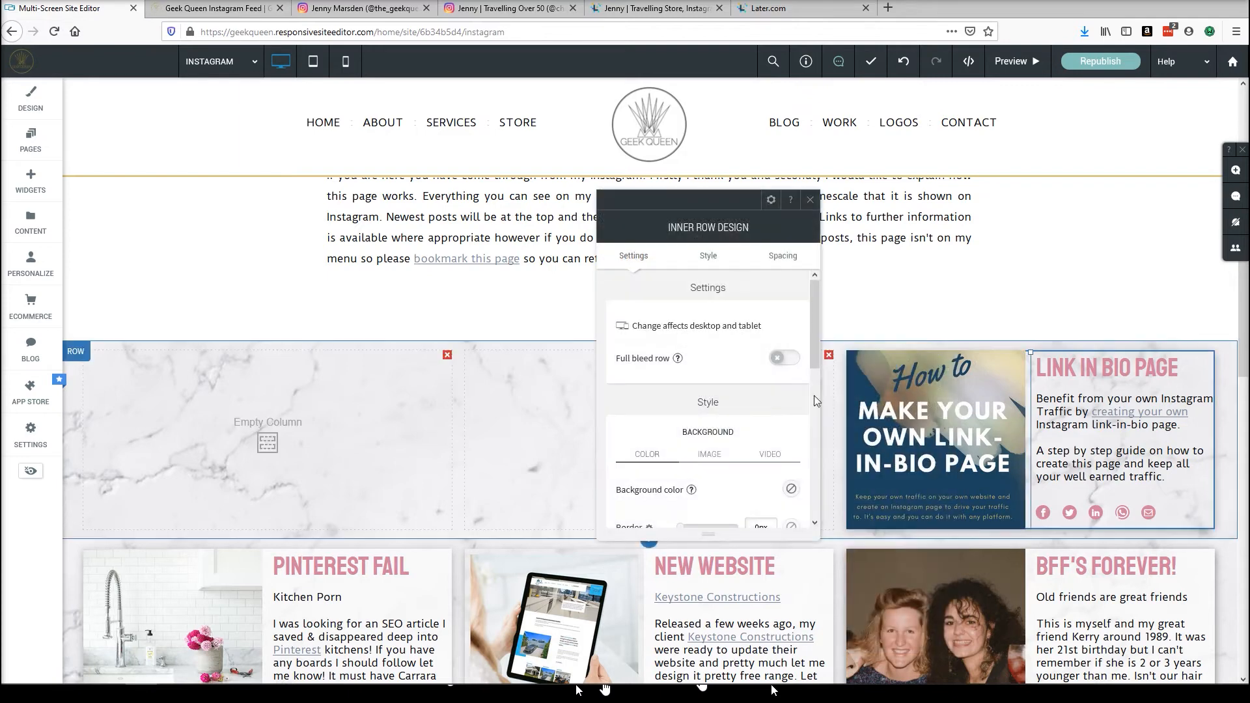
{"action": "left_click", "coordinate": [790, 493]}
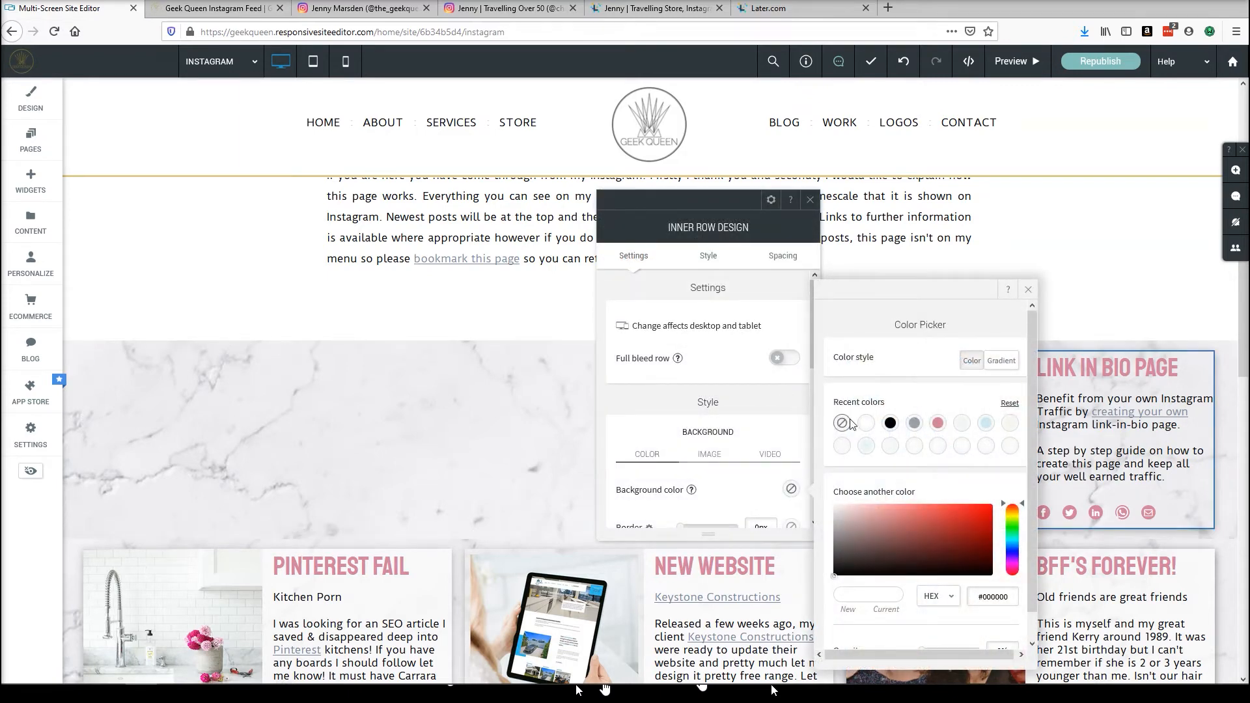
{"action": "scroll", "coordinate": [902, 577], "scroll_direction": "down", "scroll_amount": 1}
{"action": "double_click", "coordinate": [999, 624]}
{"action": "type", "text": "65"}
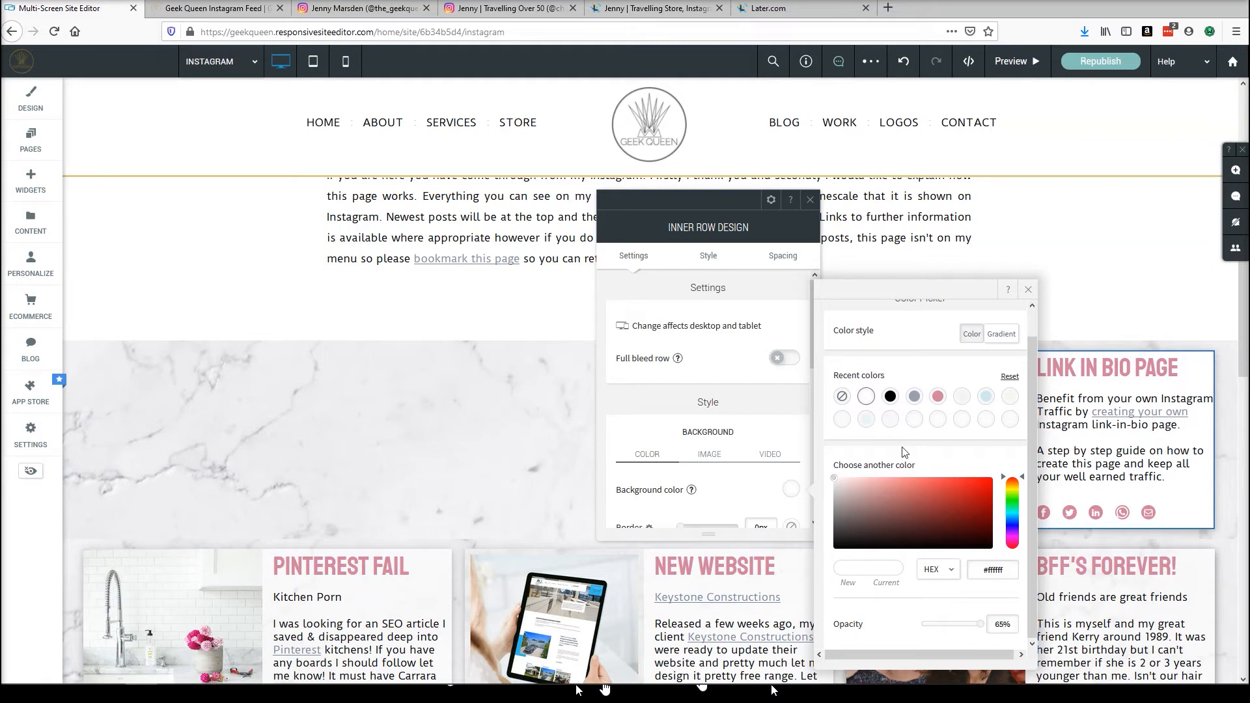
{"action": "left_click", "coordinate": [1028, 289]}
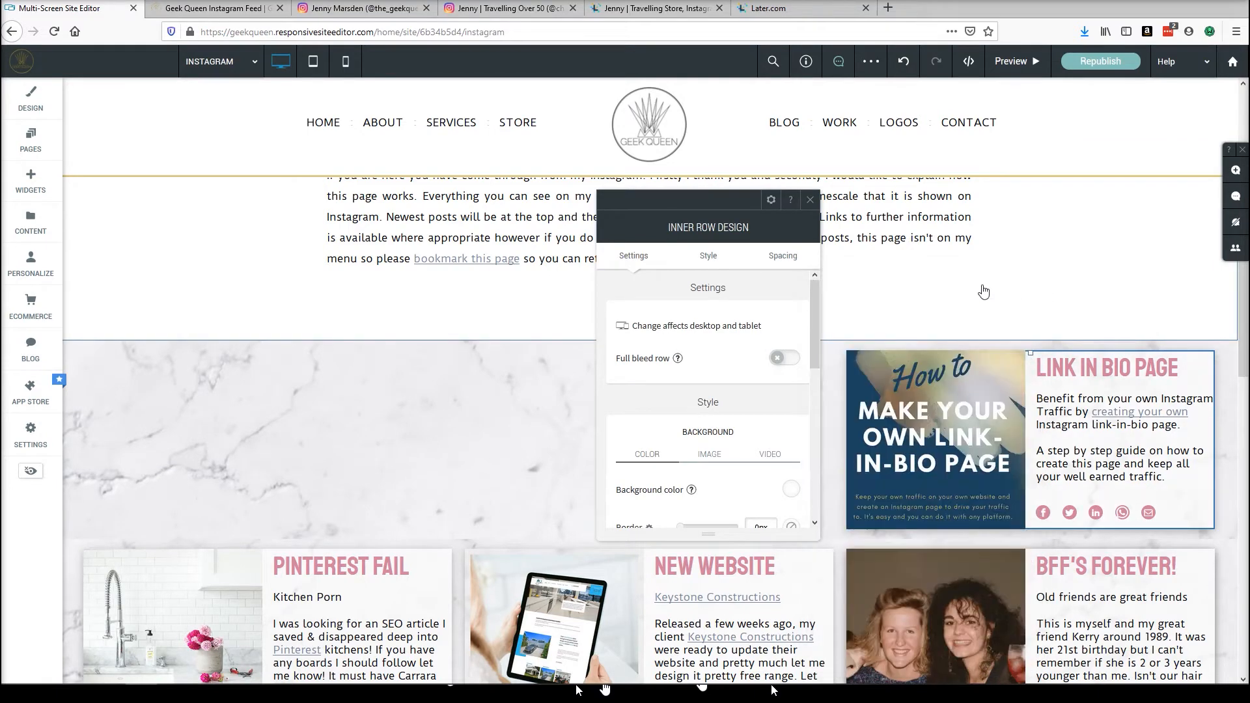
{"action": "left_click", "coordinate": [809, 202]}
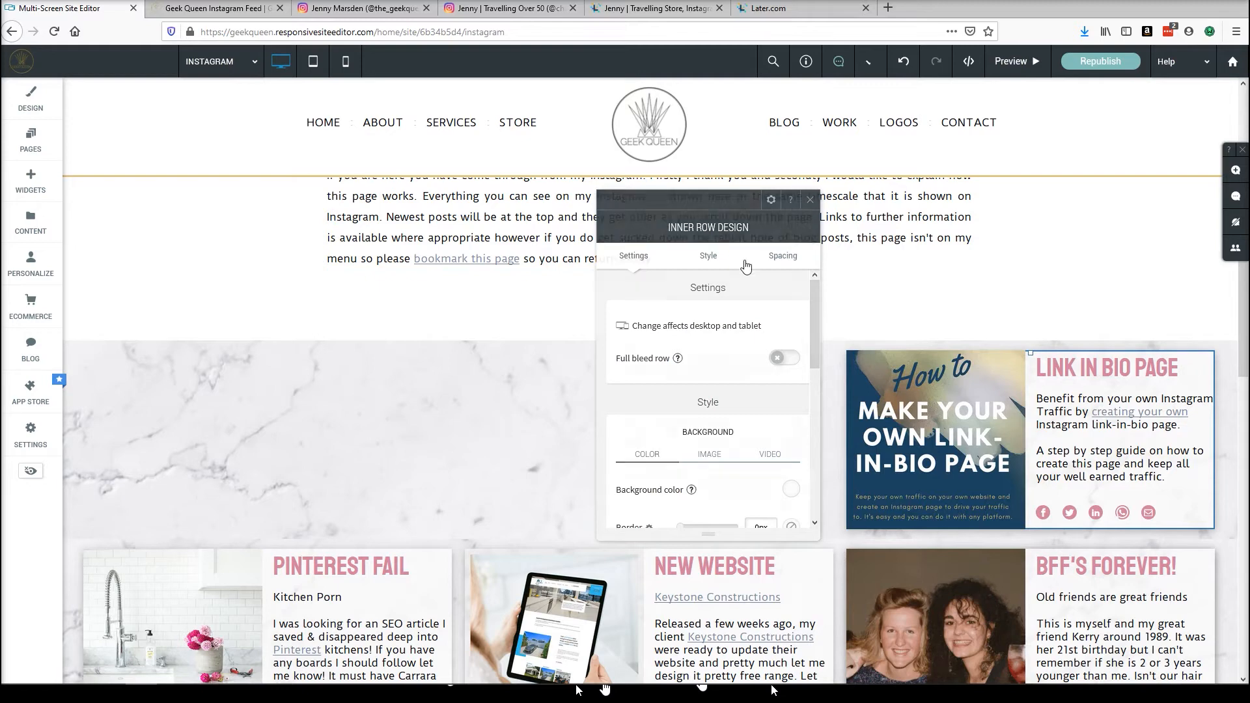
Switch to the NOT LIVE INSTA page and scroll down to its row of empty columns.
{"action": "scroll", "coordinate": [1002, 639], "scroll_direction": "down", "scroll_amount": 2}
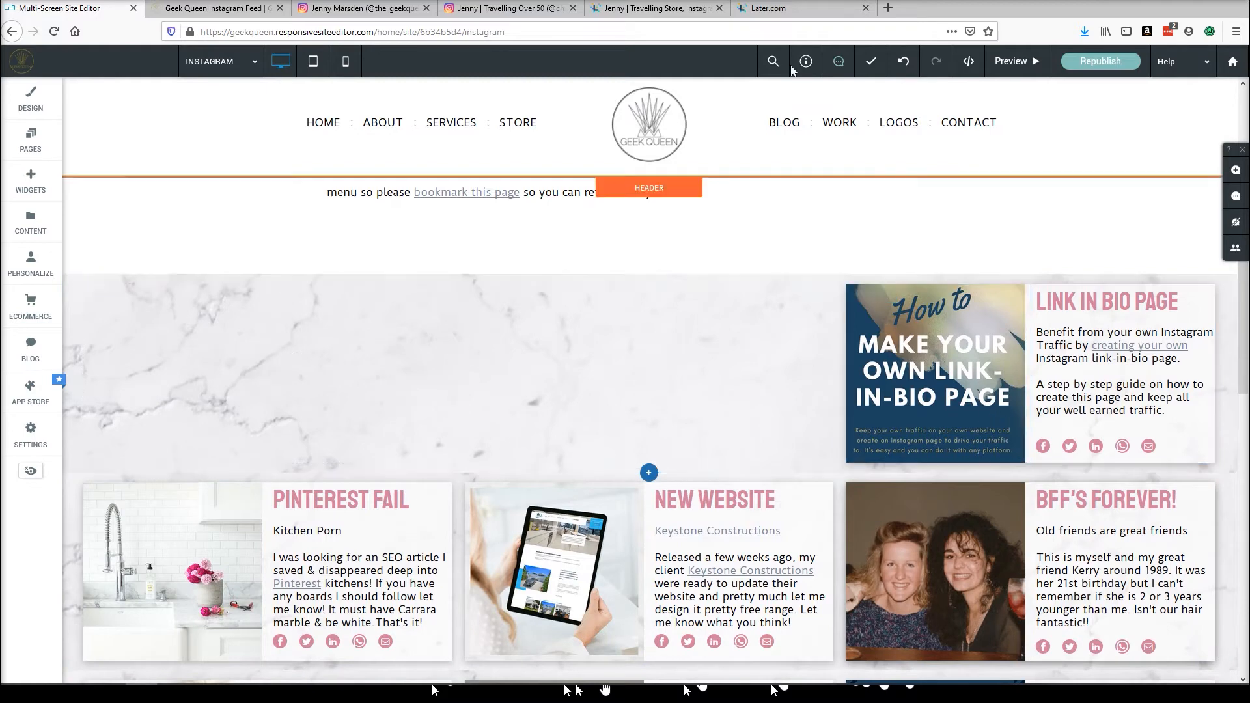
{"action": "left_click", "coordinate": [225, 65]}
{"action": "scroll", "coordinate": [259, 124], "scroll_direction": "down", "scroll_amount": 5}
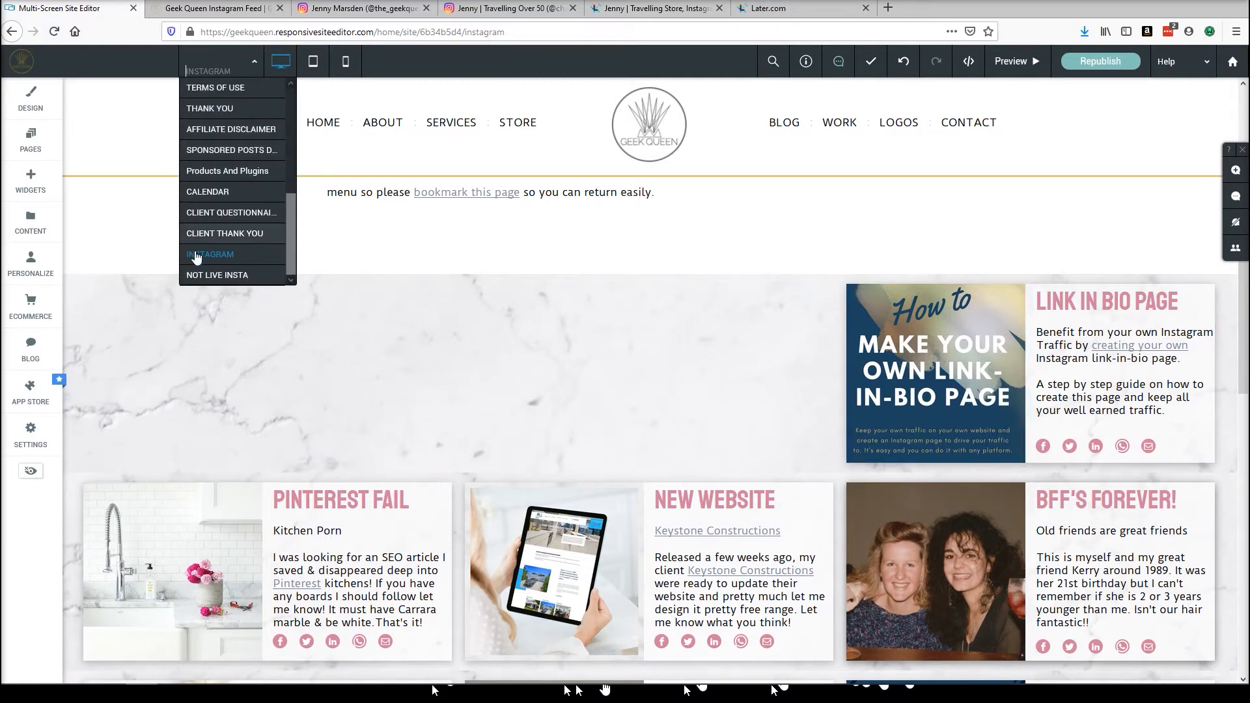
{"action": "left_click", "coordinate": [213, 275]}
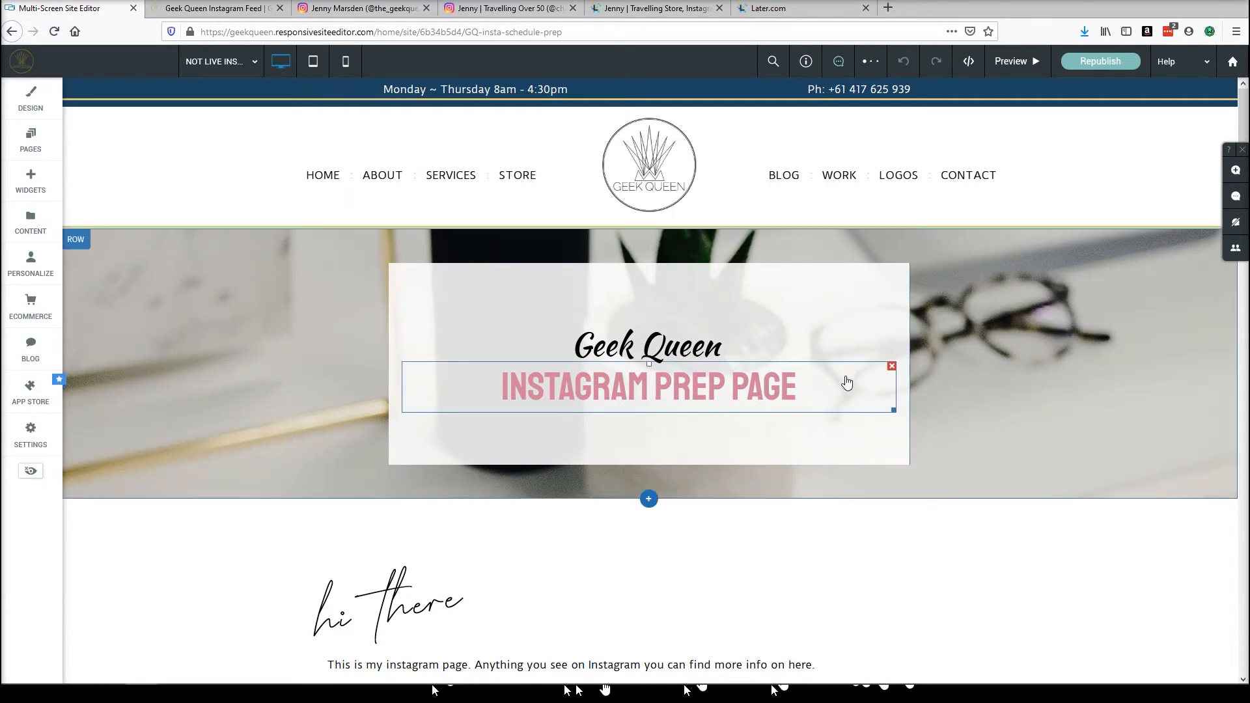
{"action": "scroll", "coordinate": [826, 390], "scroll_direction": "down", "scroll_amount": 5}
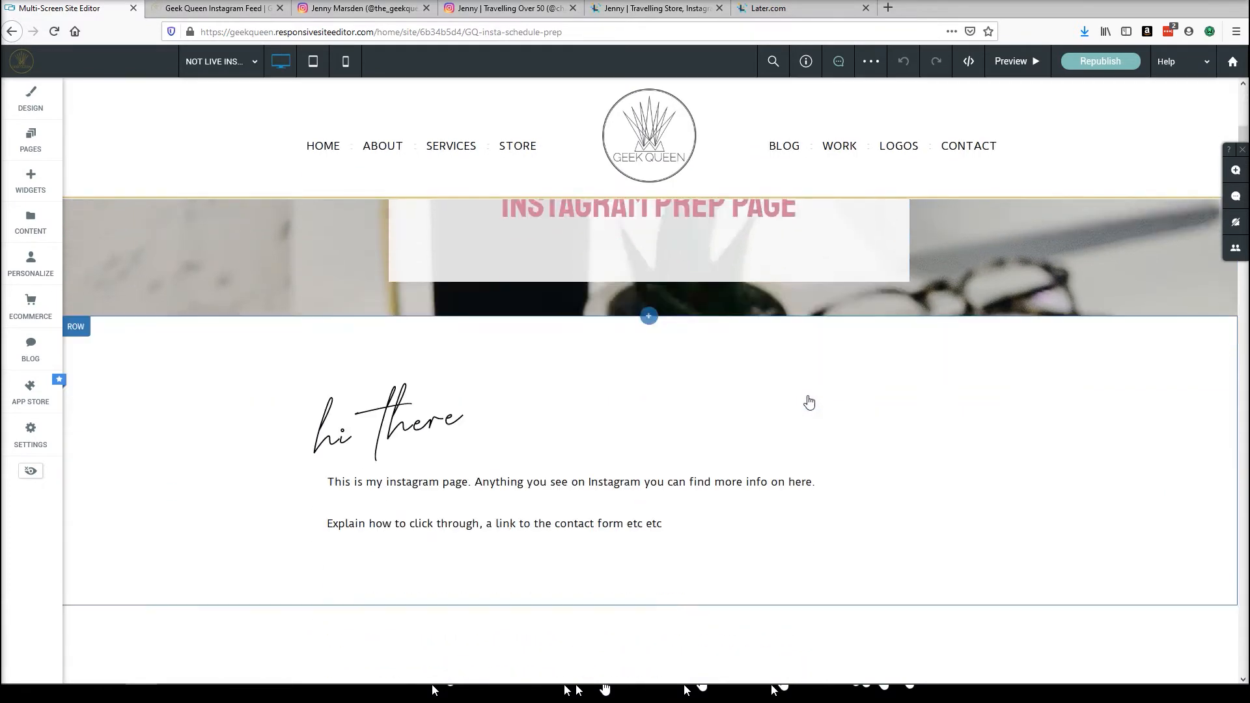
{"action": "scroll", "coordinate": [805, 398], "scroll_direction": "down", "scroll_amount": 1}
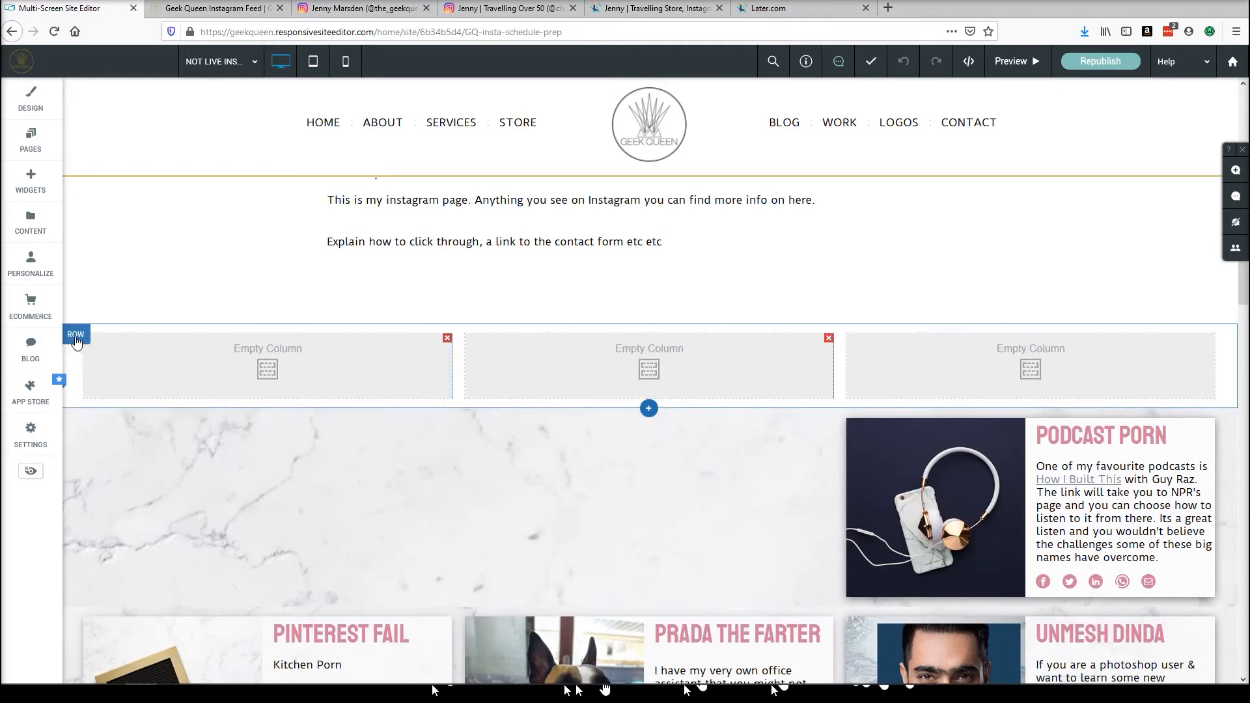
{"action": "right_click", "coordinate": [400, 375]}
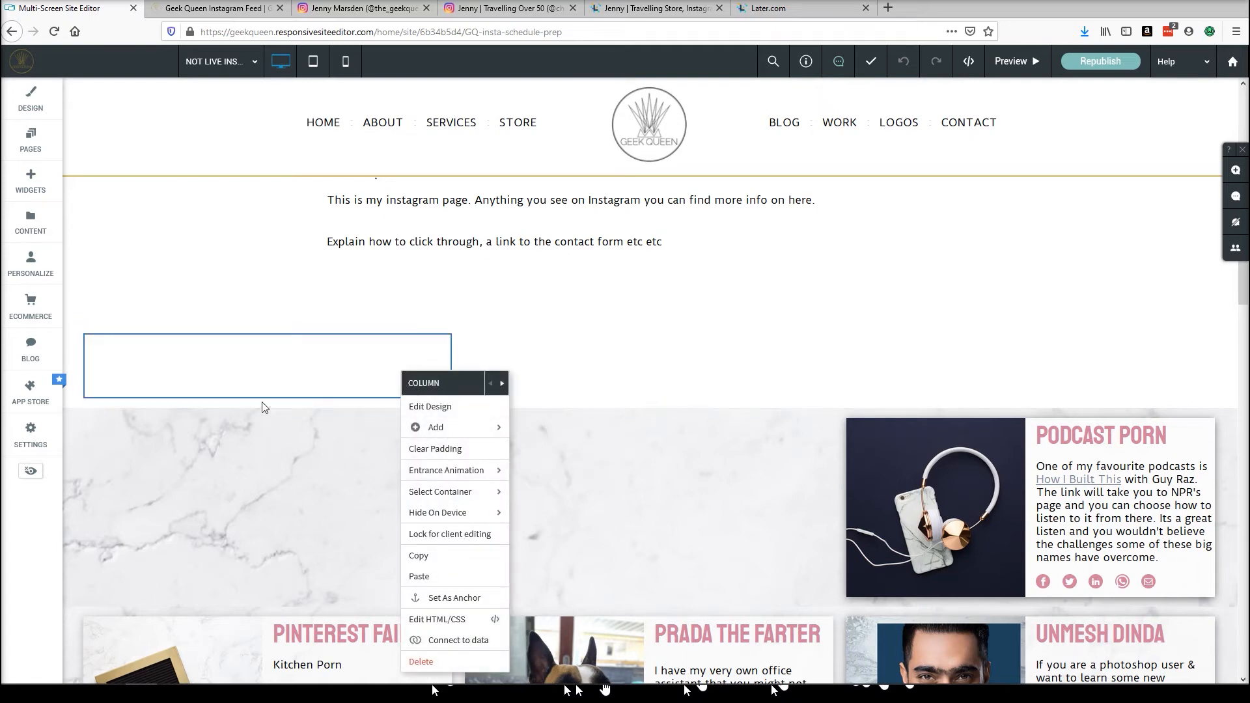
{"action": "left_click", "coordinate": [39, 542]}
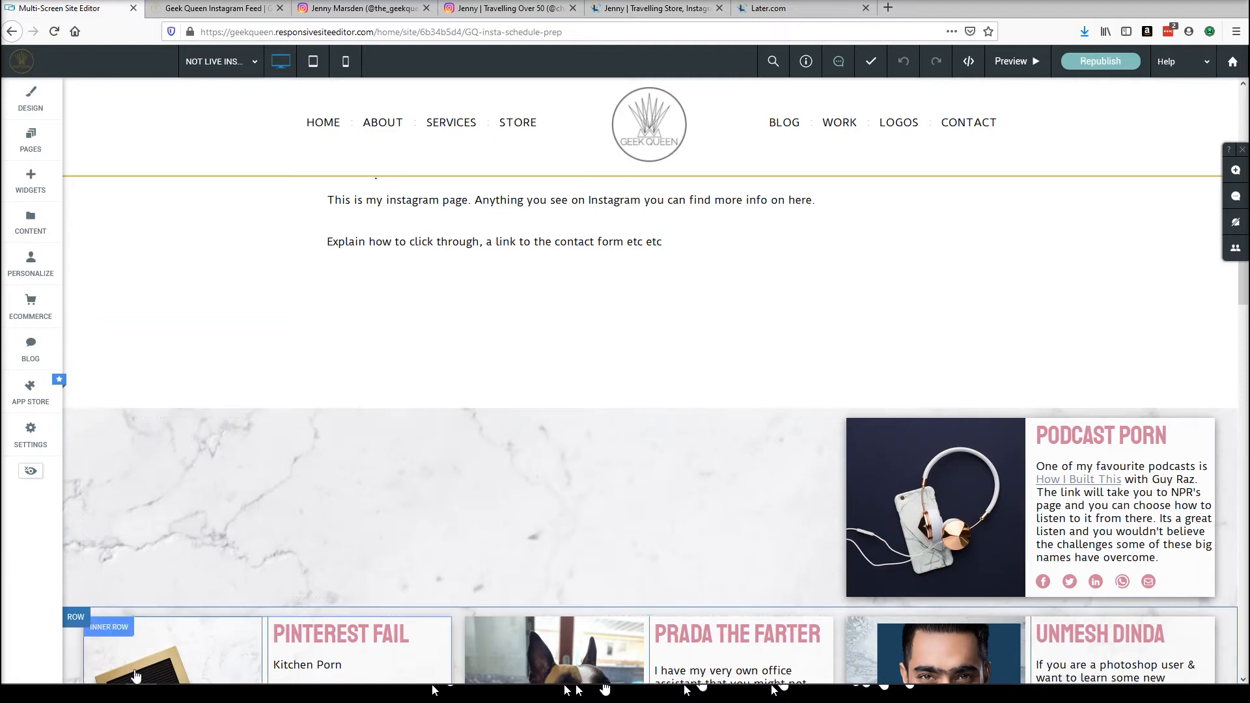
Inspect the background colour settings of the Podcast Porn inner row.
{"action": "scroll", "coordinate": [159, 560], "scroll_direction": "down", "scroll_amount": 3}
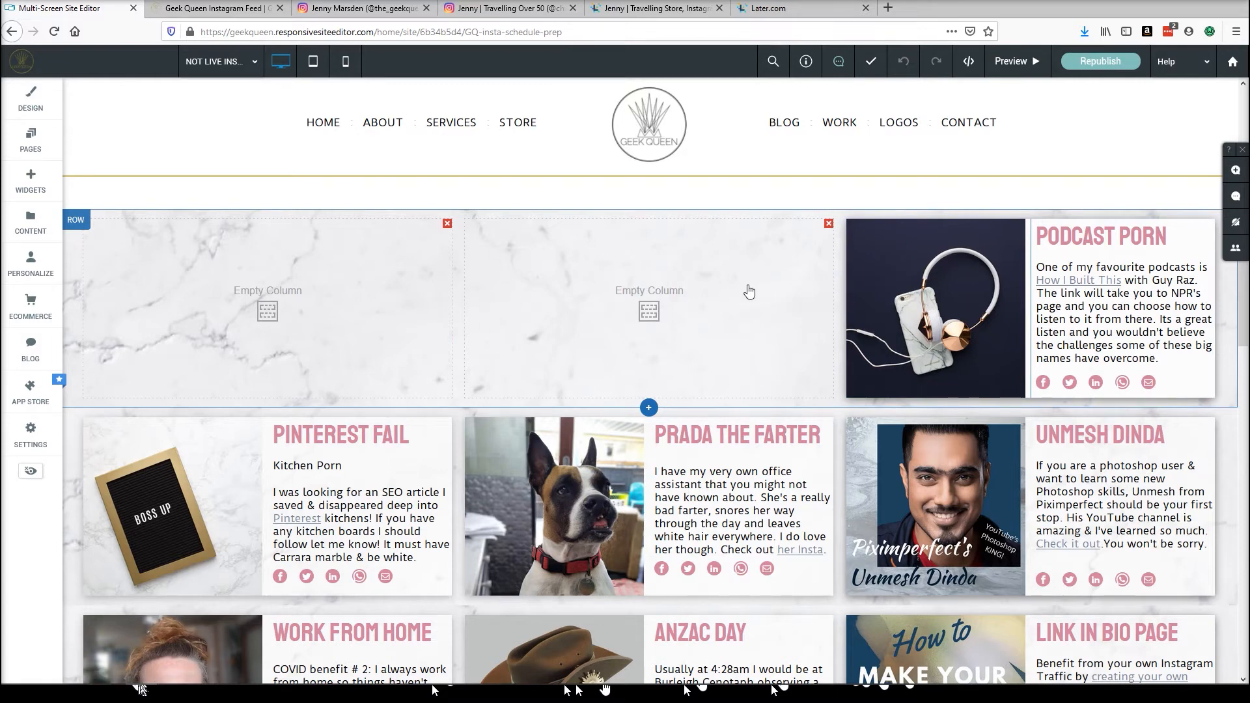
{"action": "scroll", "coordinate": [751, 290], "scroll_direction": "down", "scroll_amount": 1}
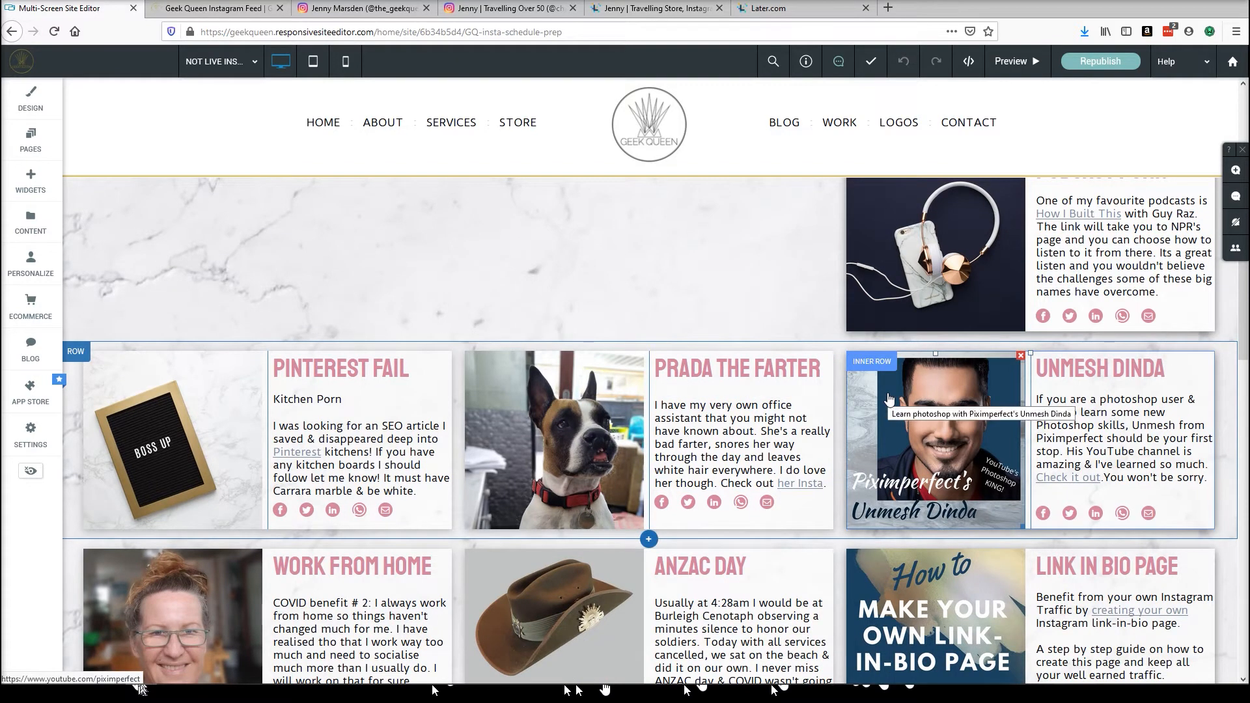
{"action": "scroll", "coordinate": [889, 398], "scroll_direction": "up", "scroll_amount": 1}
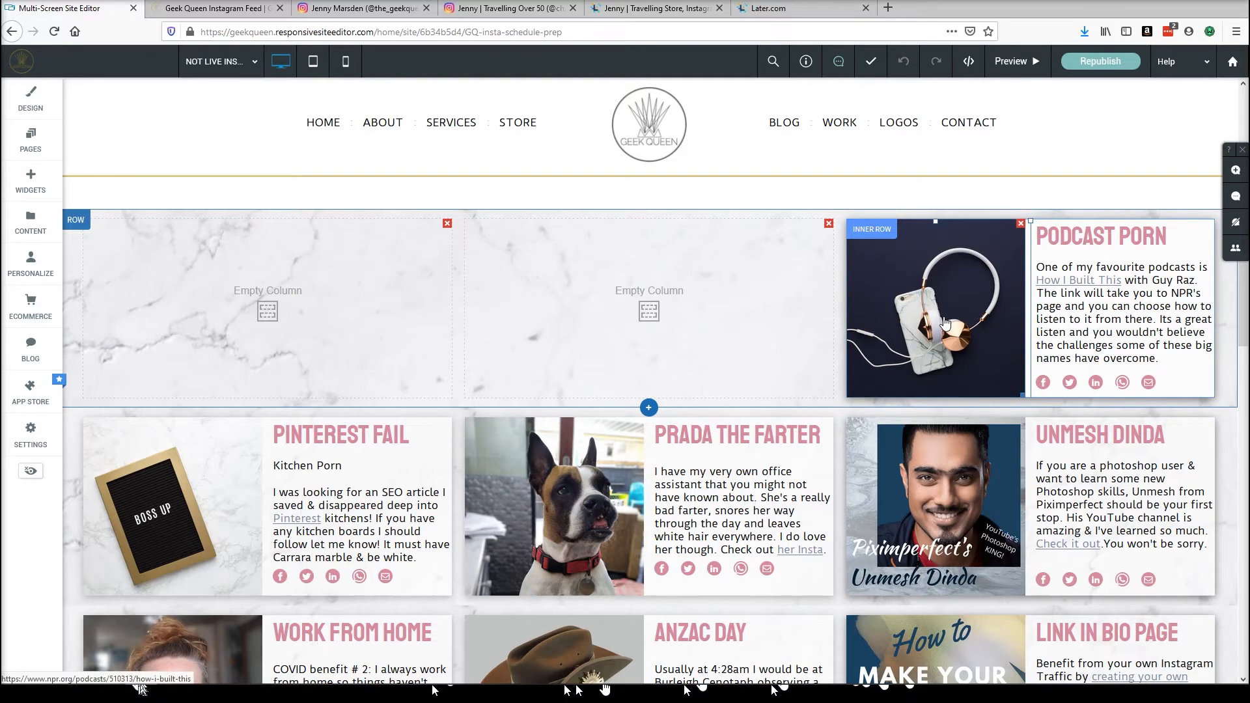
{"action": "left_click", "coordinate": [875, 230]}
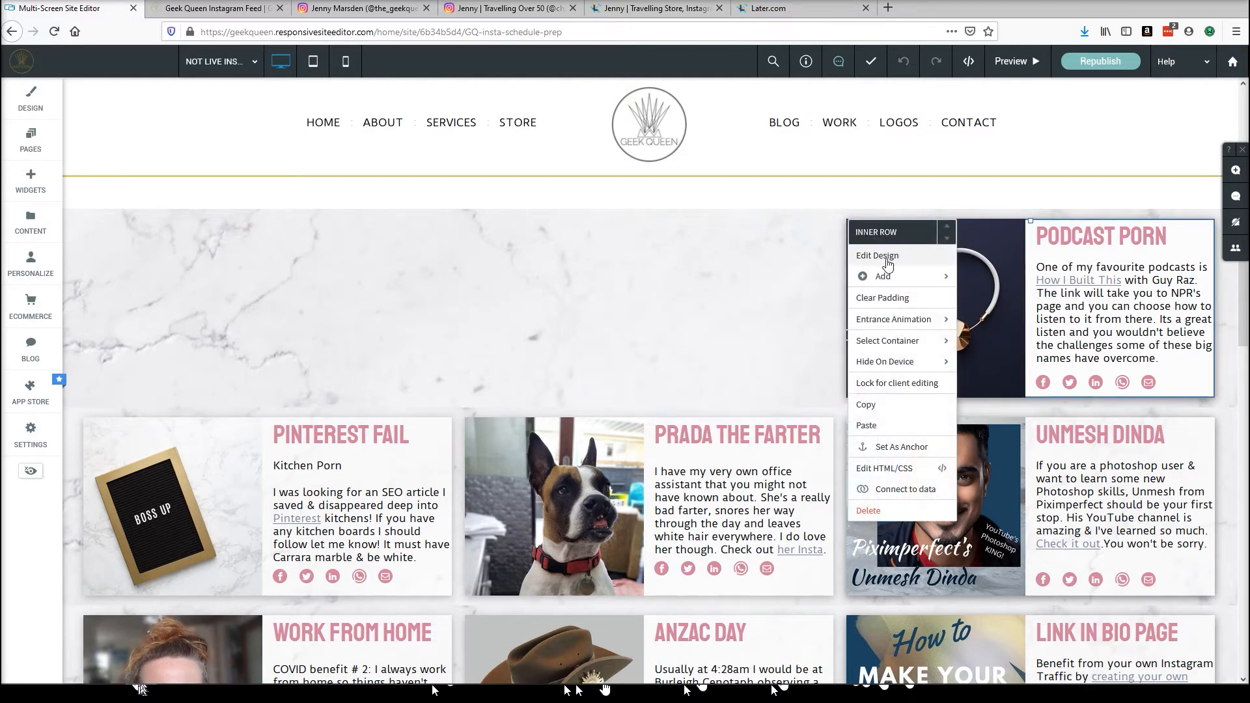
{"action": "left_click", "coordinate": [885, 262]}
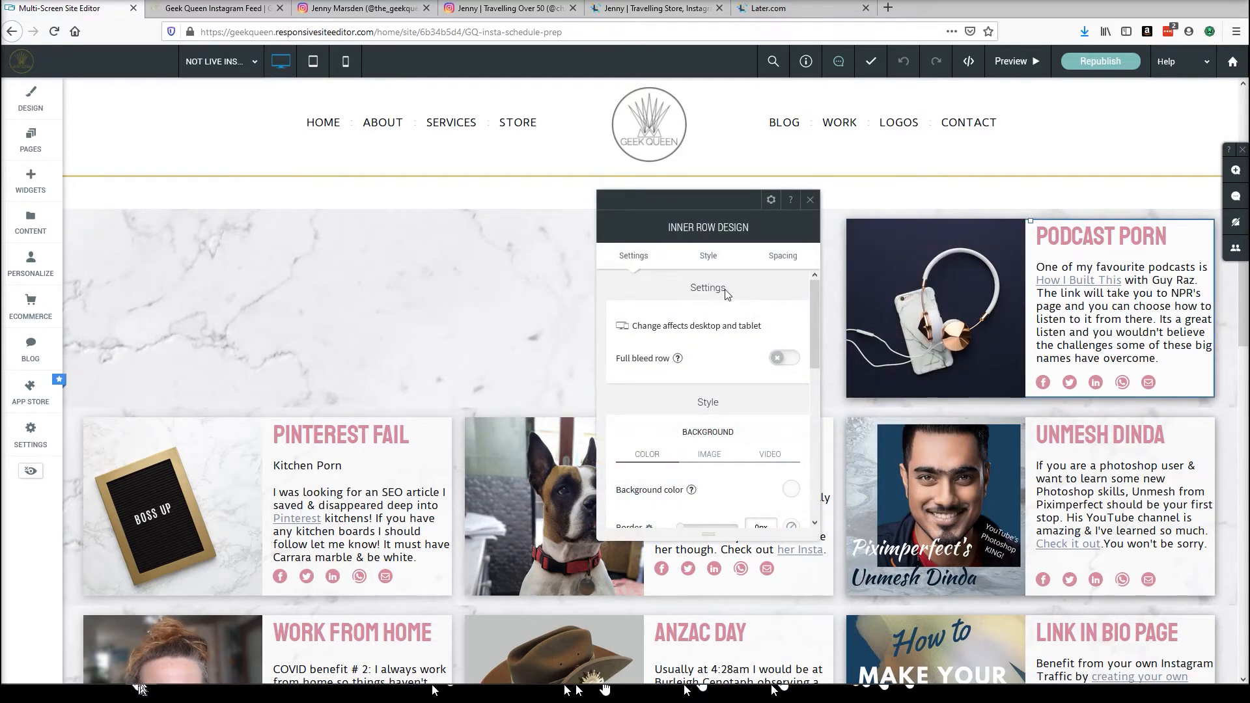
{"action": "scroll", "coordinate": [755, 325], "scroll_direction": "down", "scroll_amount": 3}
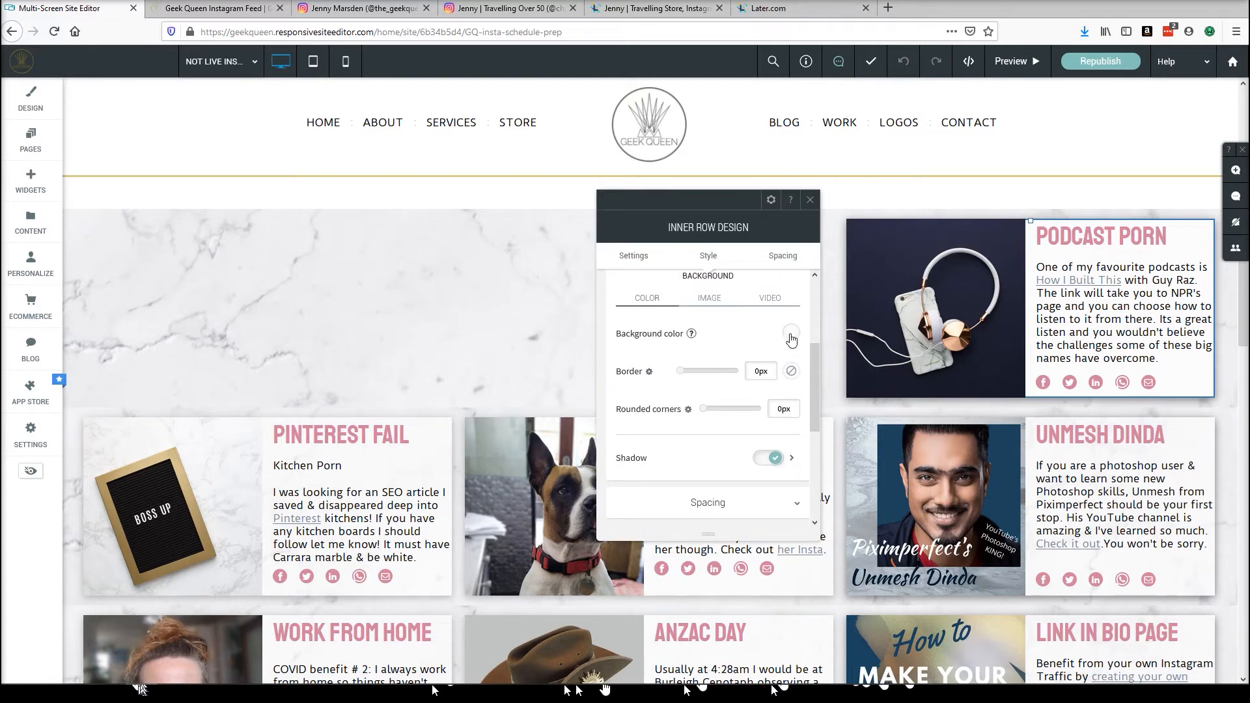
{"action": "left_click", "coordinate": [790, 335]}
{"action": "scroll", "coordinate": [969, 466], "scroll_direction": "down", "scroll_amount": 1}
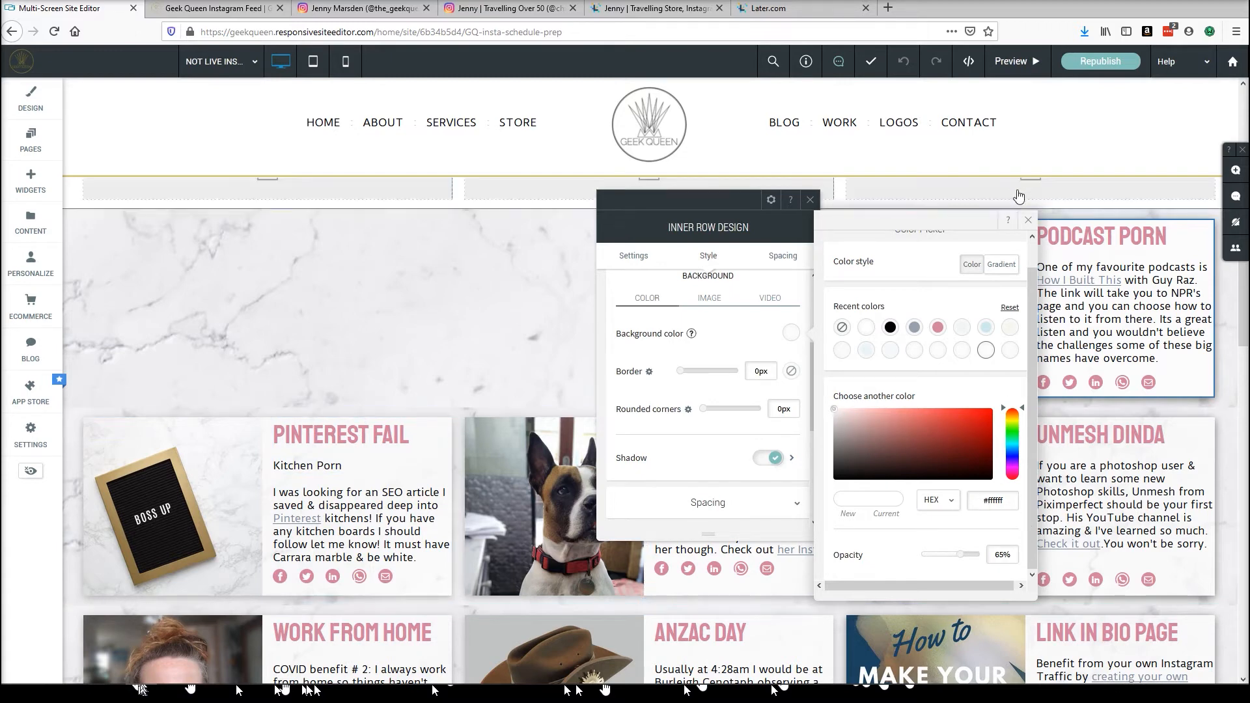
{"action": "left_click", "coordinate": [1029, 221]}
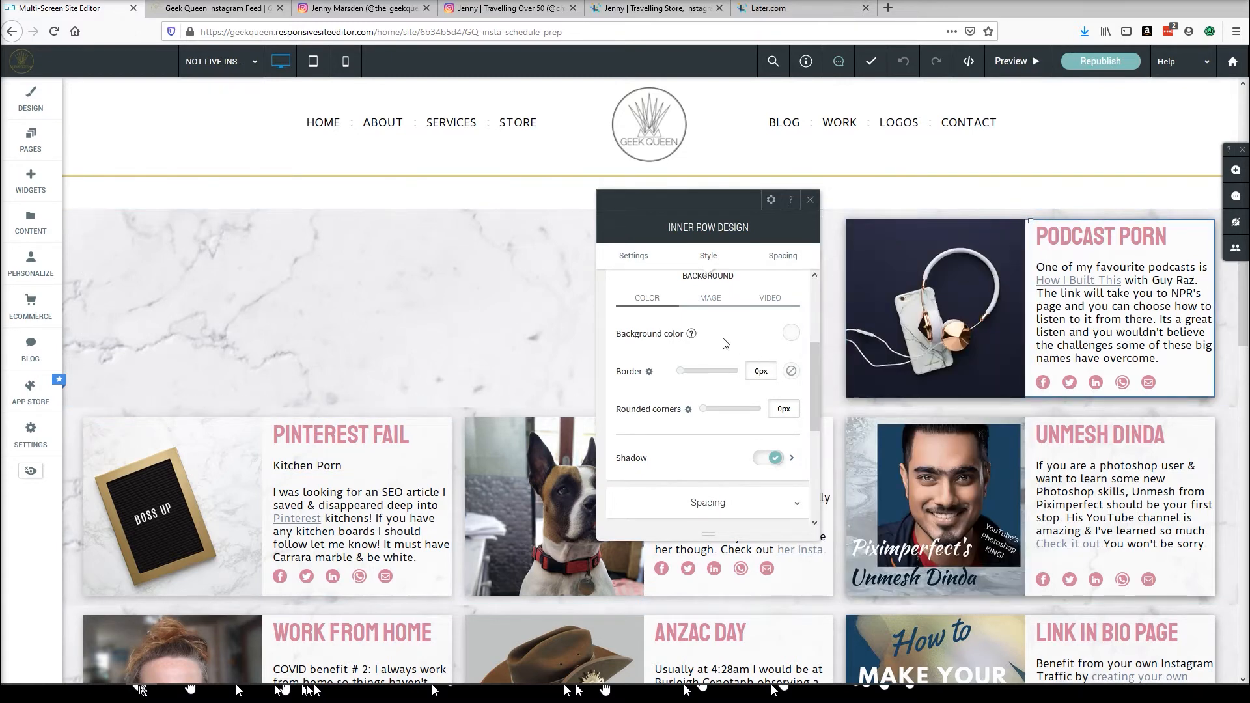
{"action": "scroll", "coordinate": [726, 343], "scroll_direction": "down", "scroll_amount": 3}
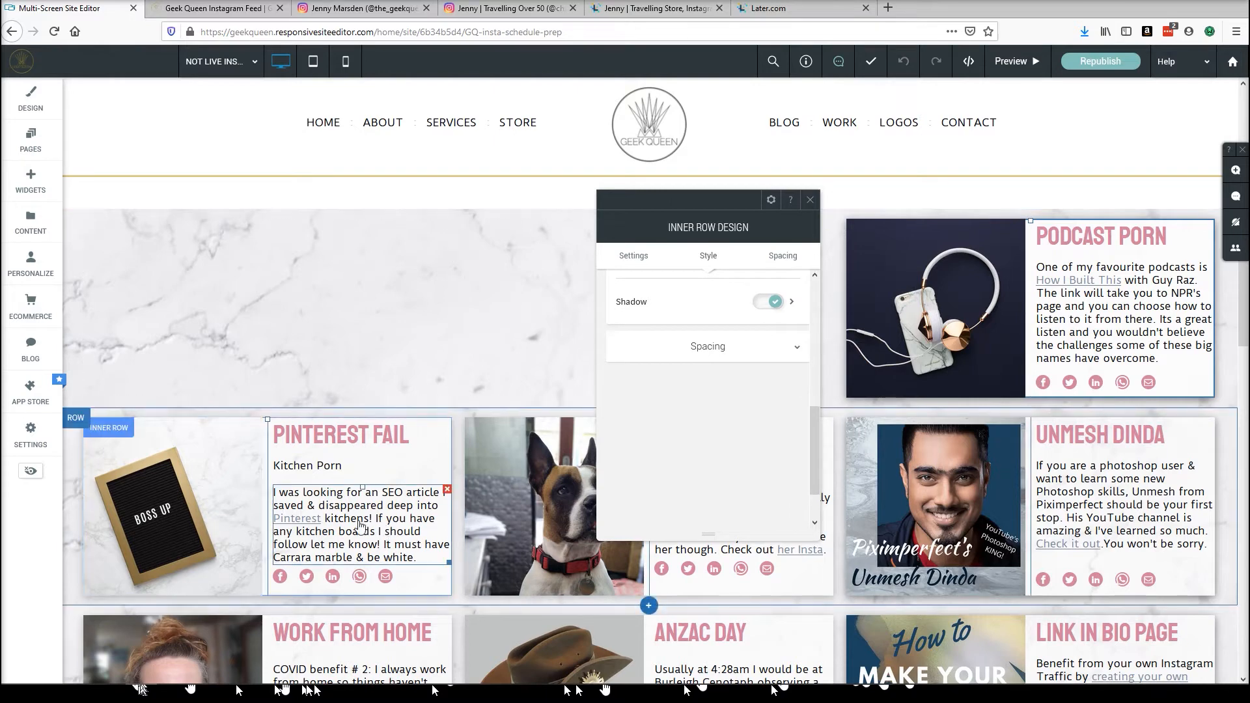
{"action": "left_click", "coordinate": [811, 201]}
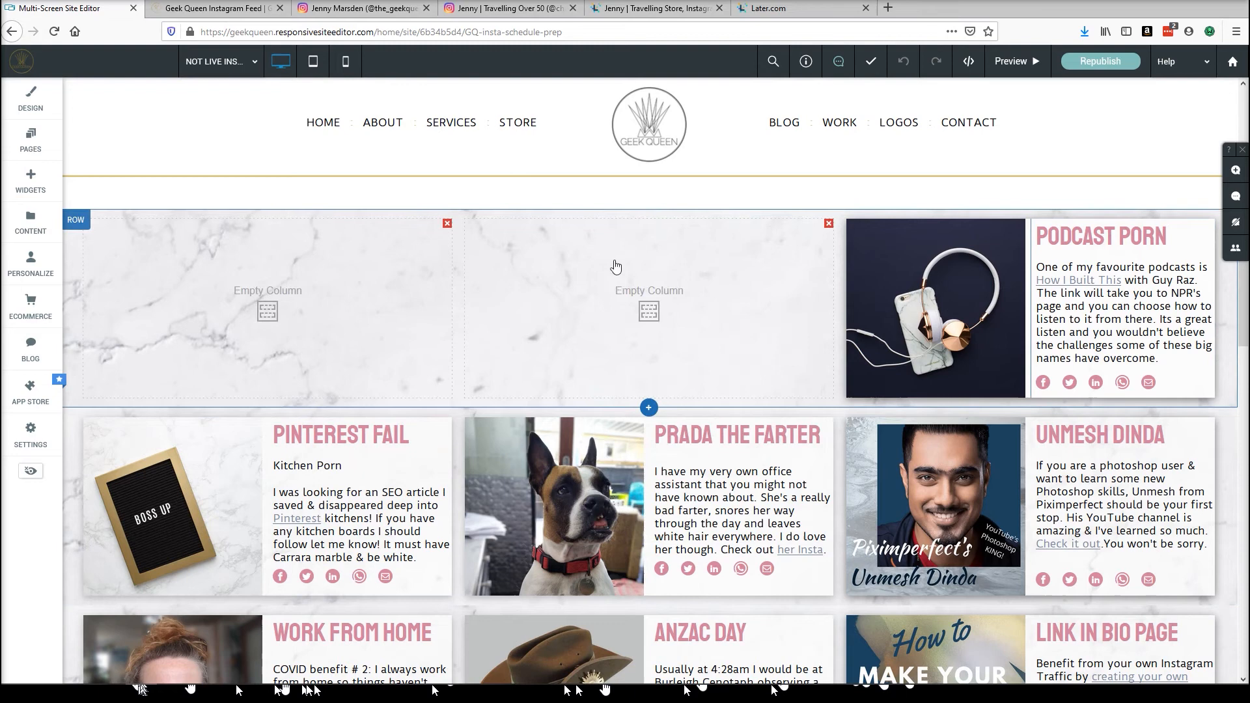
Turn on the shadow for the middle empty column in the top row.
{"action": "left_click", "coordinate": [637, 301]}
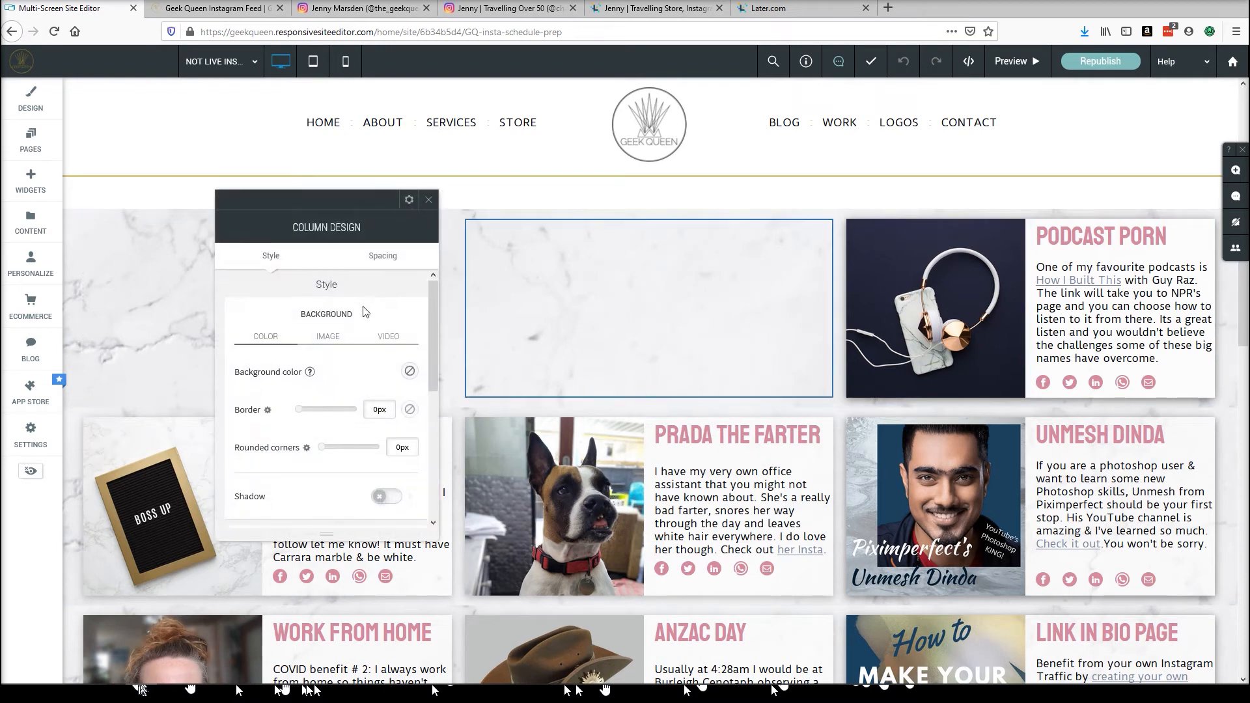
{"action": "scroll", "coordinate": [377, 364], "scroll_direction": "down", "scroll_amount": 3}
{"action": "left_click", "coordinate": [390, 343]}
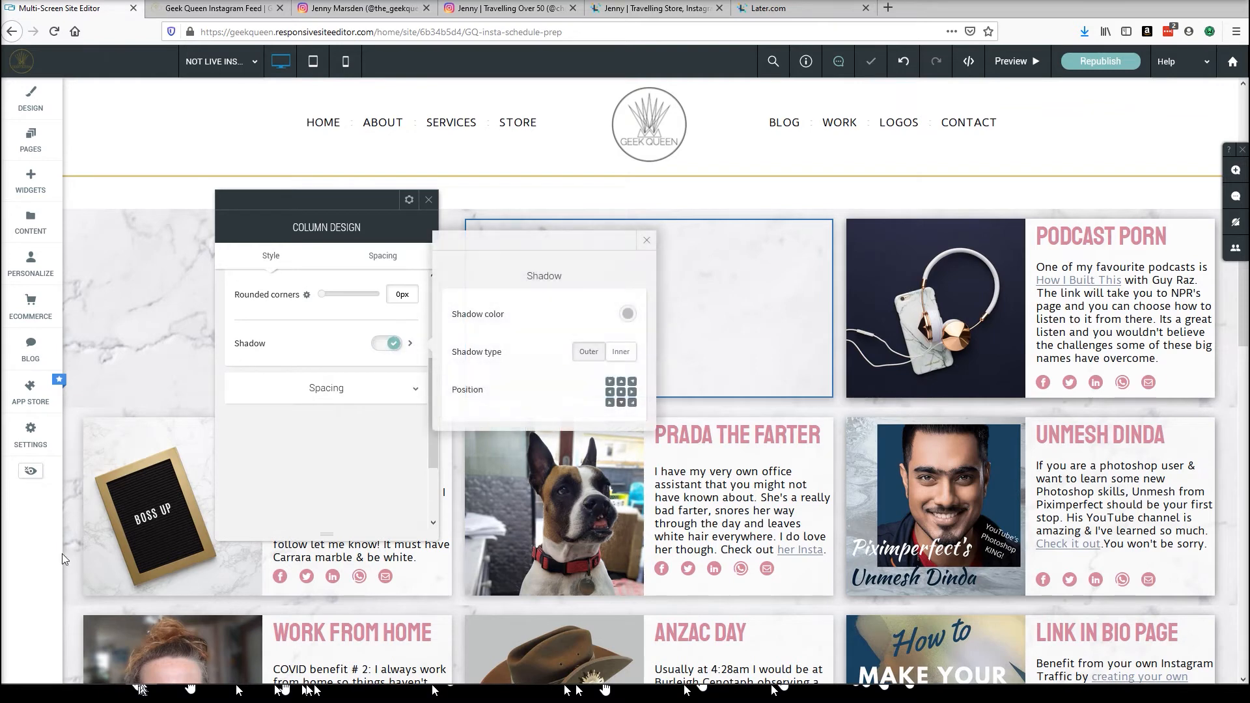
{"action": "left_click", "coordinate": [37, 563]}
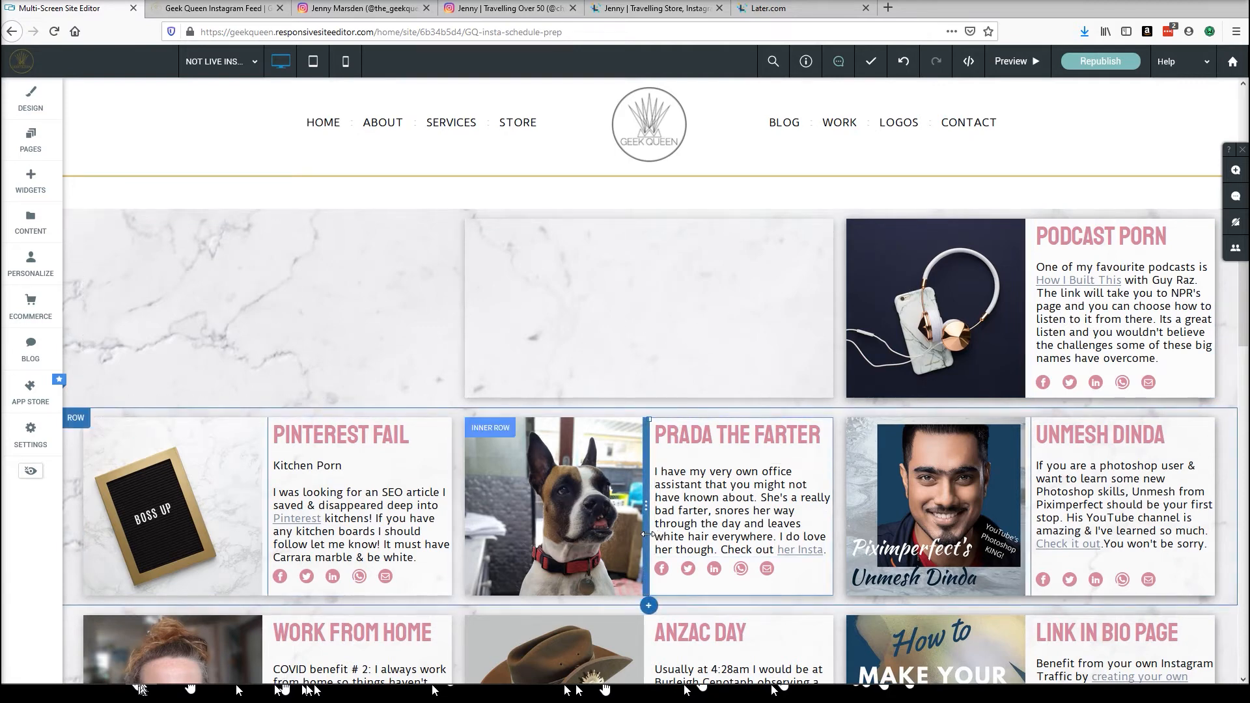
{"action": "left_click", "coordinate": [700, 296]}
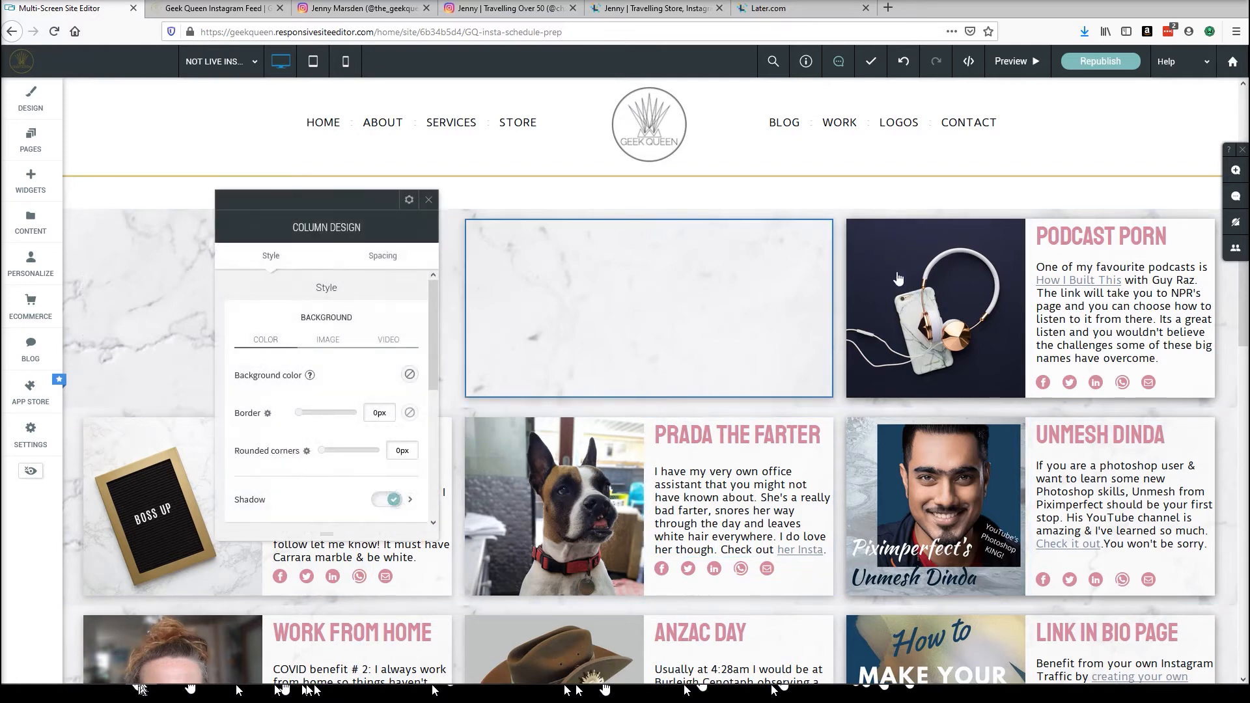
Turn the middle column's shadow back off and close the column design panel.
{"action": "left_click", "coordinate": [383, 499]}
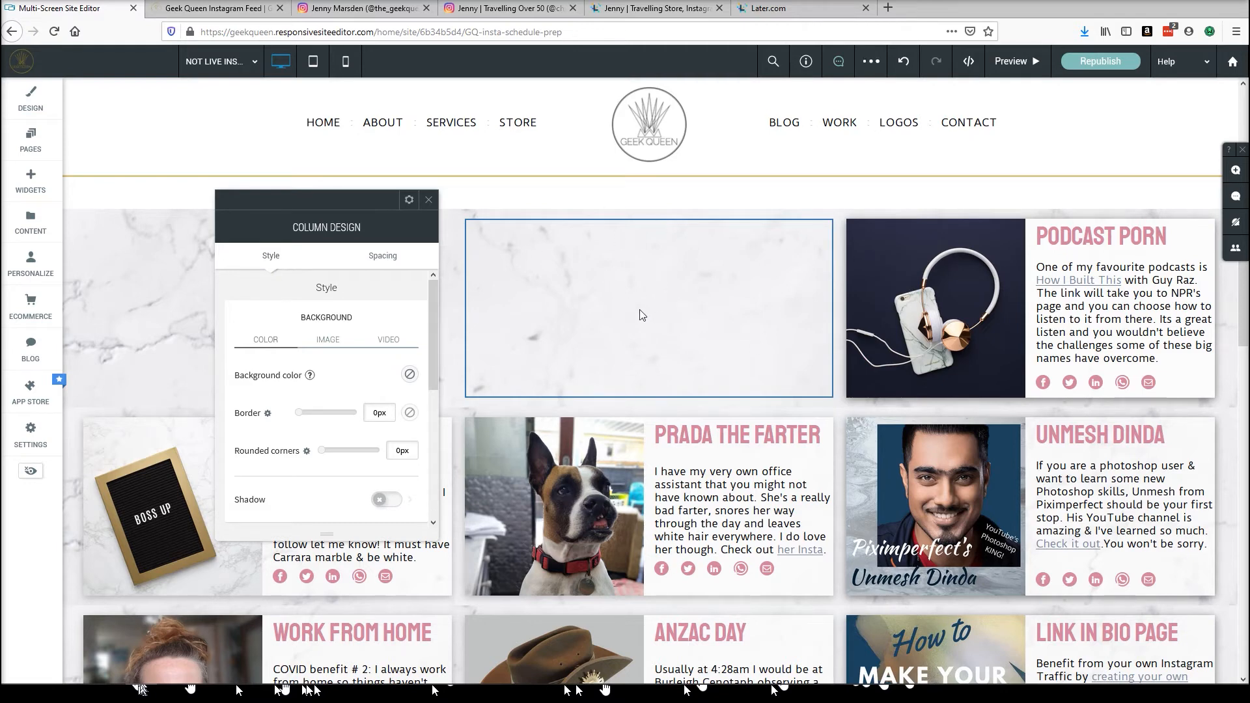
{"action": "left_click", "coordinate": [428, 201]}
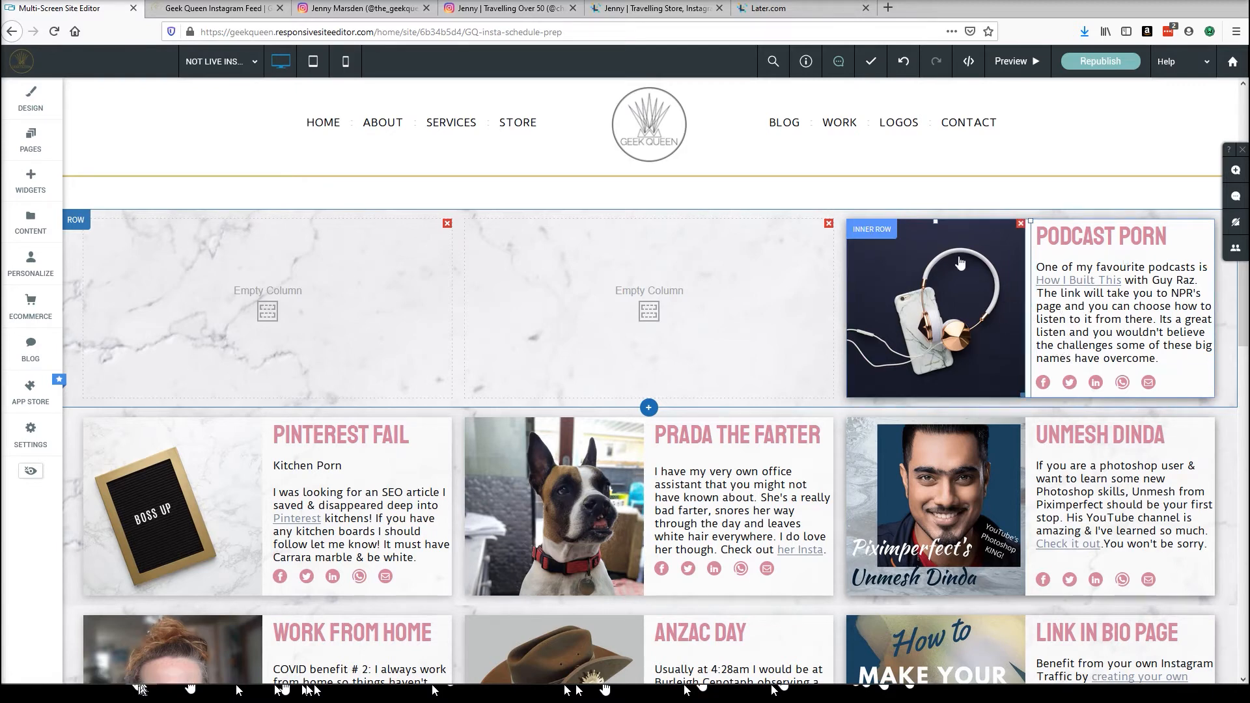
Inspect the spacing and padding settings of the Podcast Porn inner row.
{"action": "left_click", "coordinate": [879, 237]}
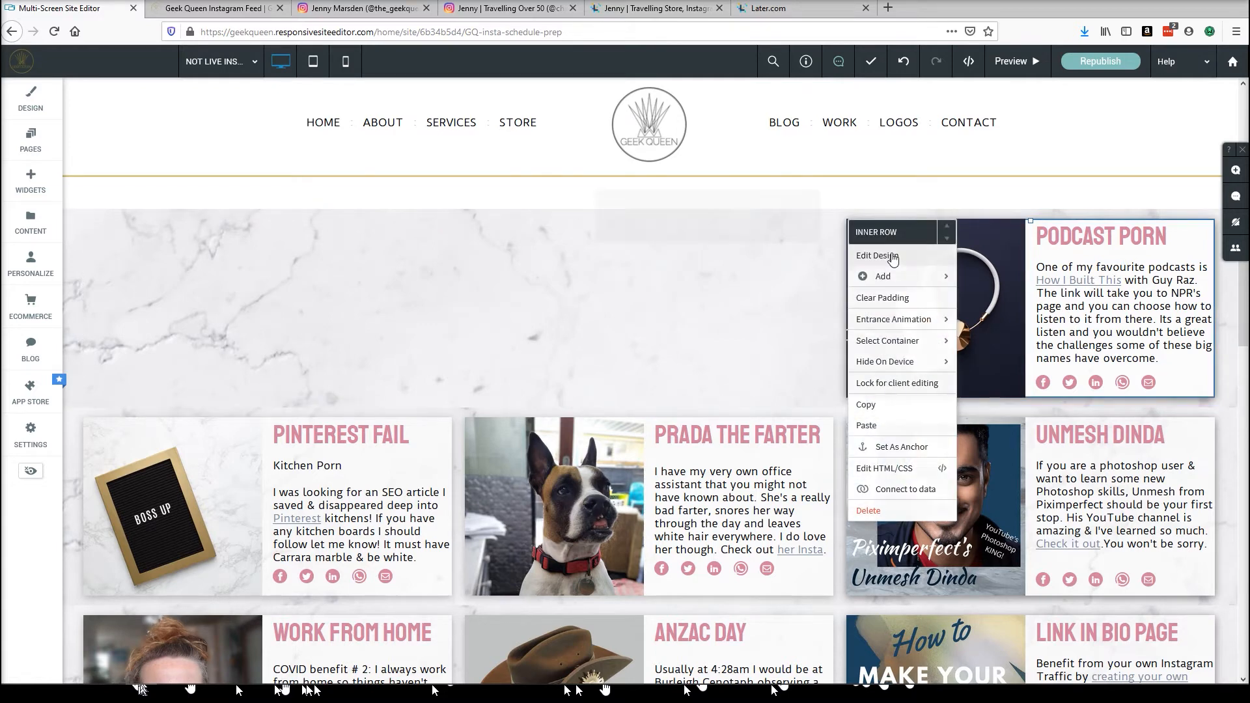
{"action": "left_click", "coordinate": [892, 257]}
{"action": "left_click", "coordinate": [783, 259]}
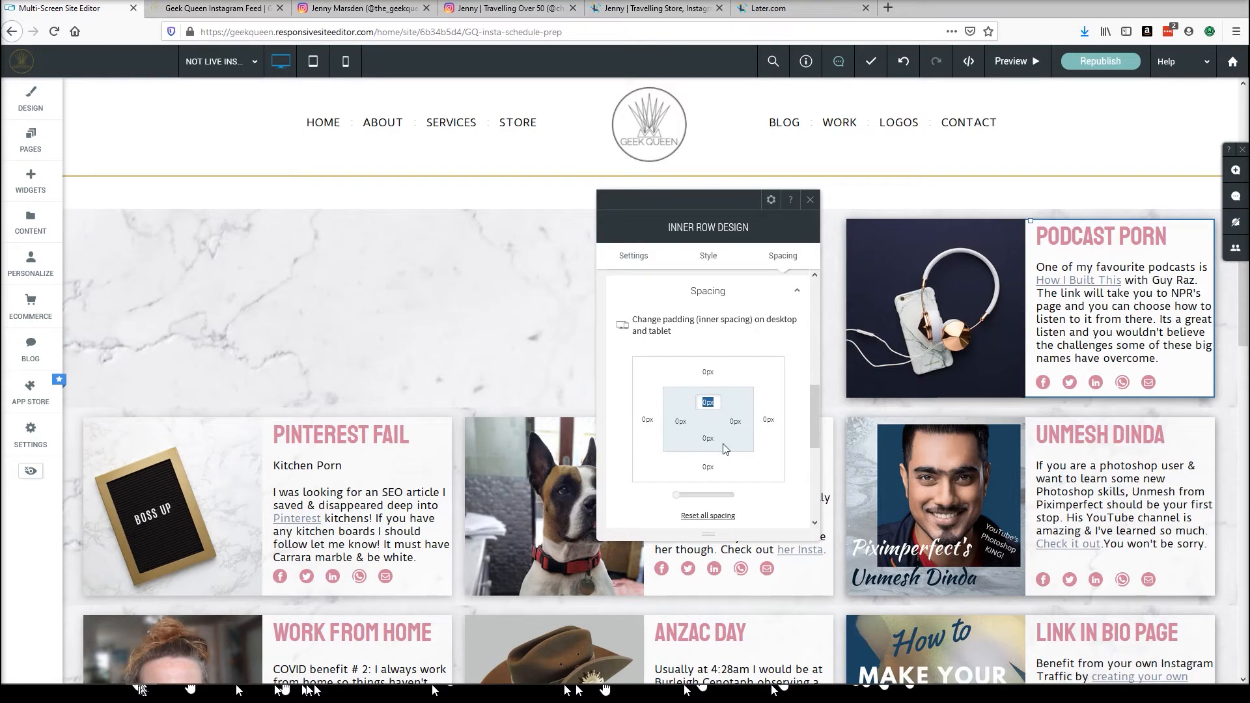
{"action": "left_click", "coordinate": [808, 201]}
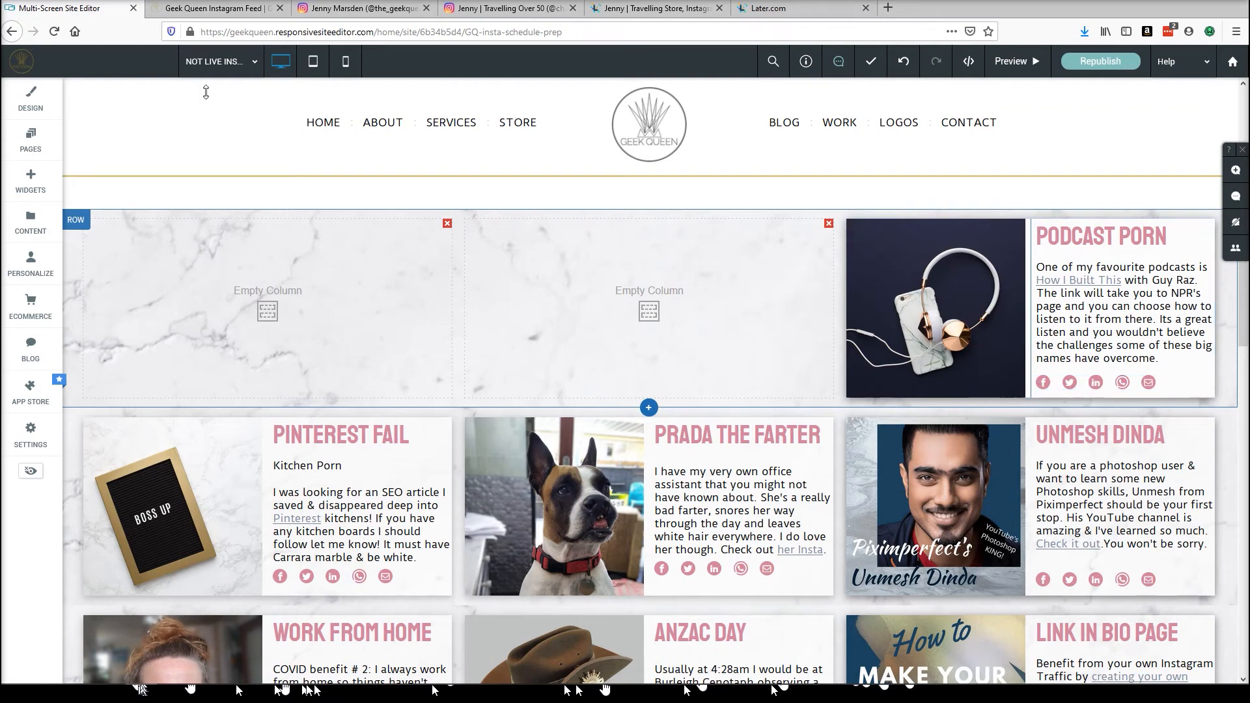
{"action": "left_click", "coordinate": [30, 179]}
{"action": "scroll", "coordinate": [187, 308], "scroll_direction": "down", "scroll_amount": 10}
{"action": "scroll", "coordinate": [186, 308], "scroll_direction": "down", "scroll_amount": 4}
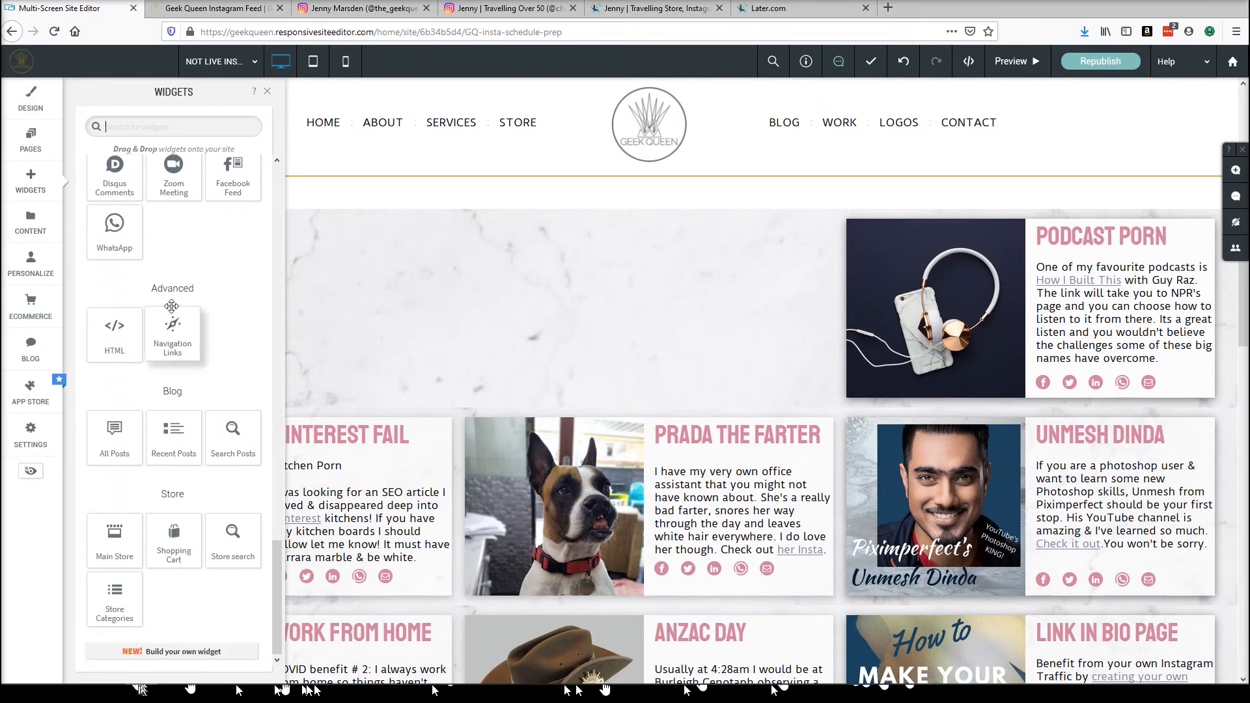
{"action": "scroll", "coordinate": [169, 303], "scroll_direction": "up", "scroll_amount": 6}
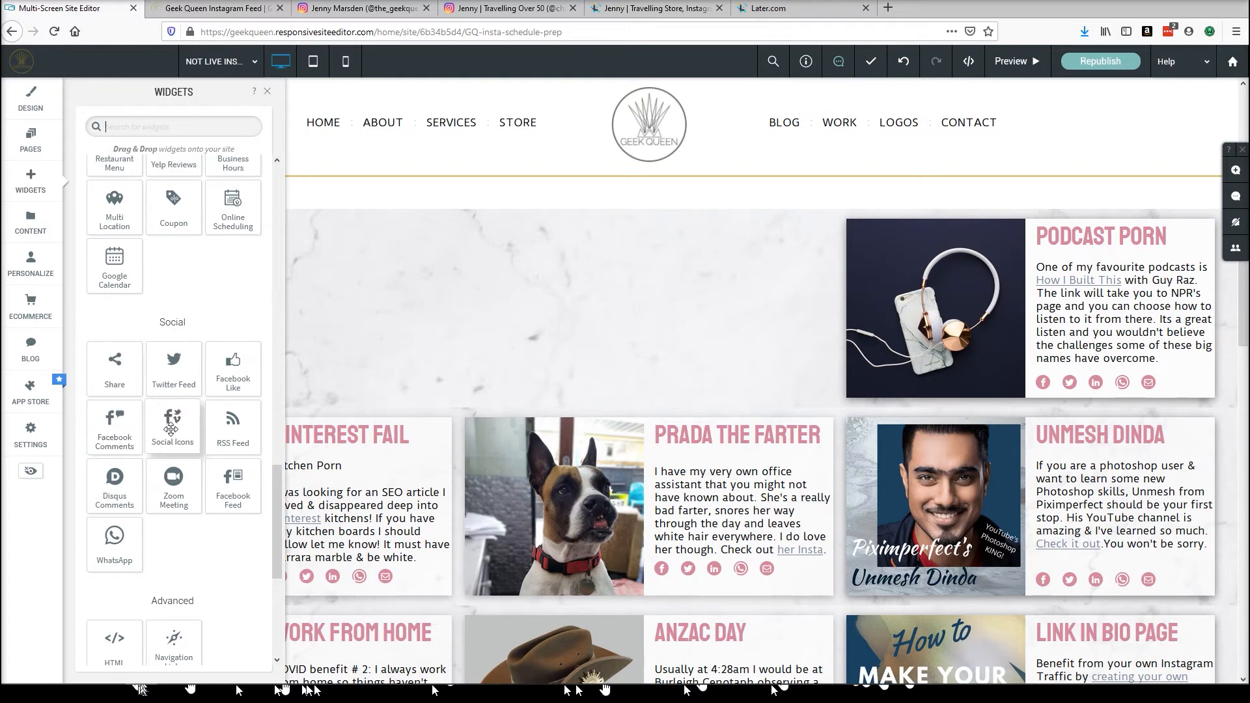
{"action": "left_click_drag", "start_coordinate": [171, 428], "coordinate": [459, 301]}
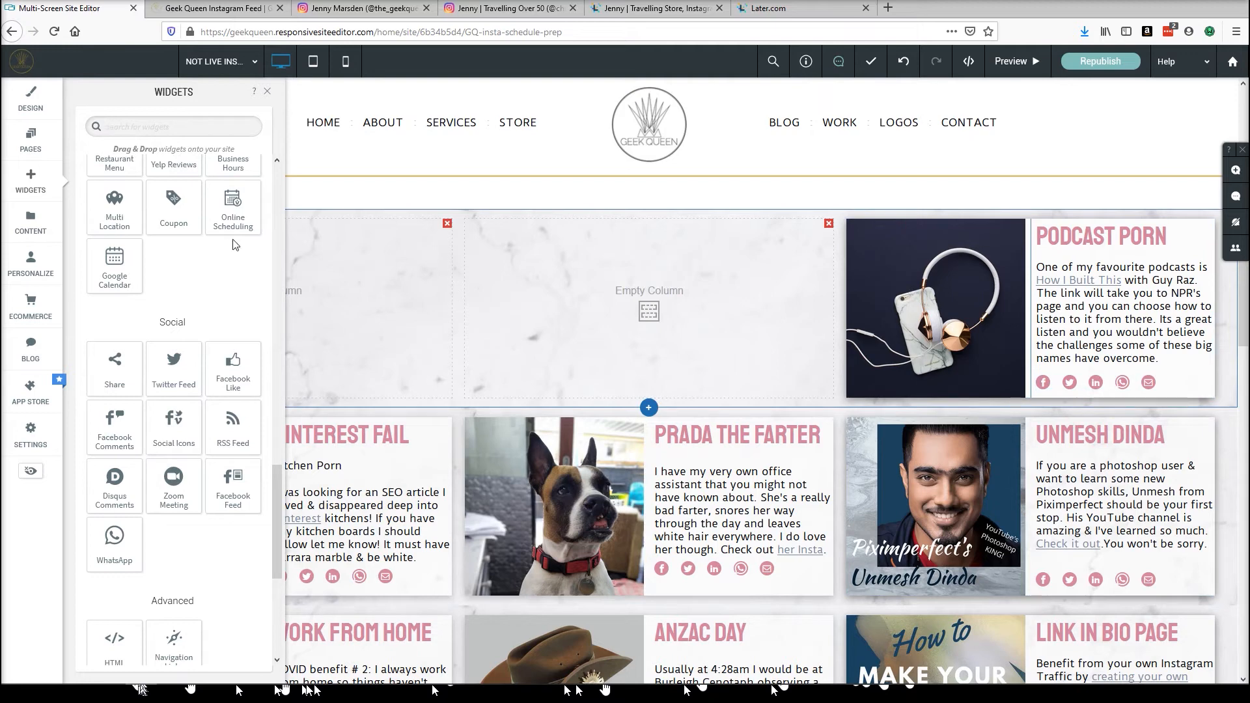
{"action": "left_click_drag", "start_coordinate": [235, 245], "coordinate": [232, 246]}
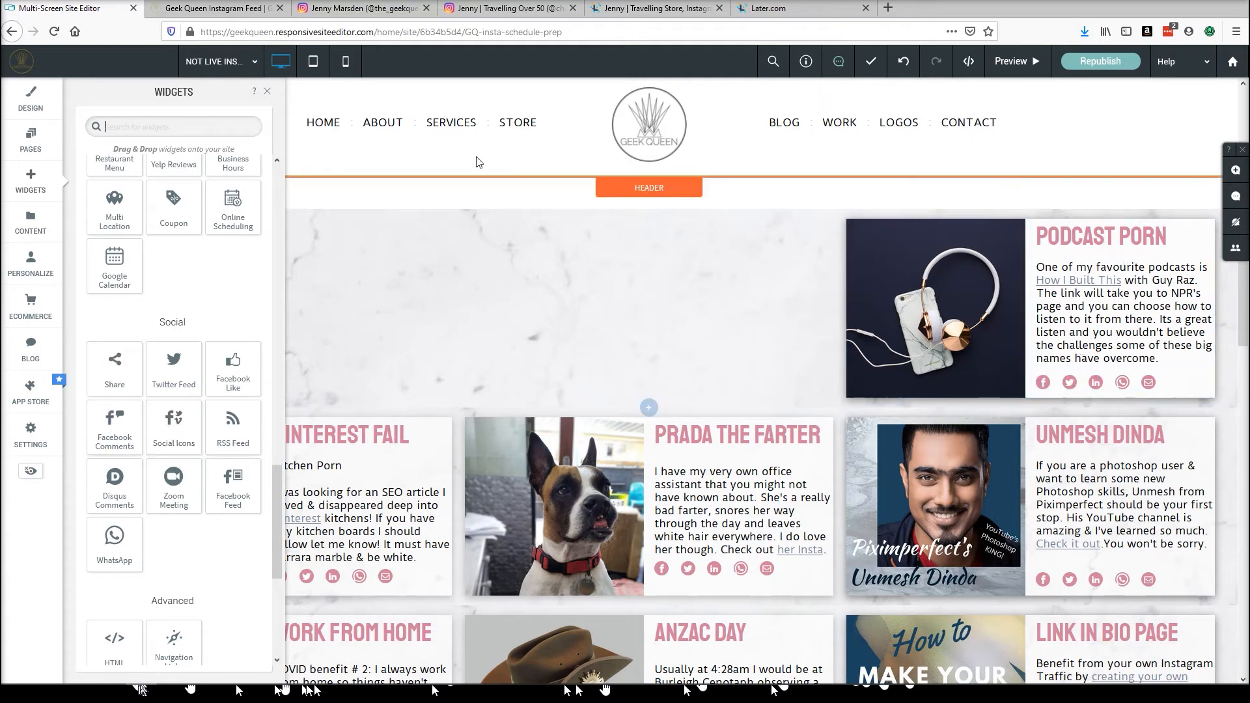
{"action": "left_click", "coordinate": [267, 95]}
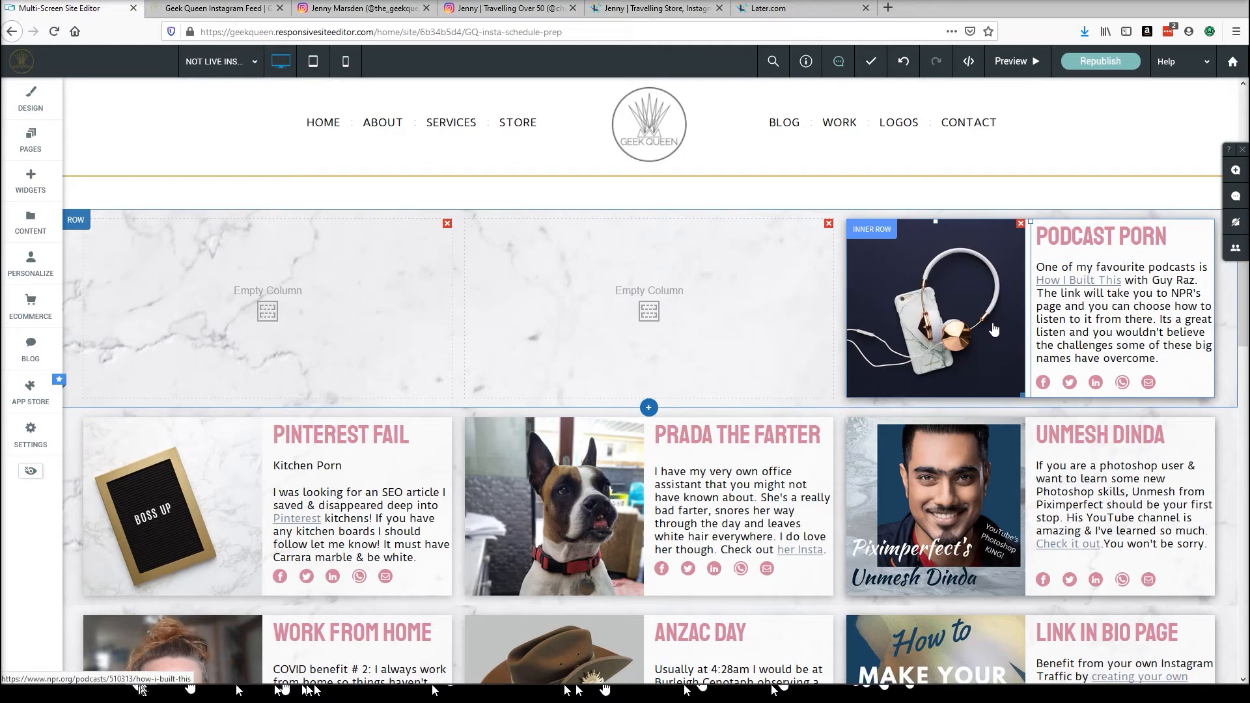
Copy the Pay Attention inner row from the bottom of the page and paste it into the middle empty column.
{"action": "scroll", "coordinate": [735, 521], "scroll_direction": "down", "scroll_amount": 6}
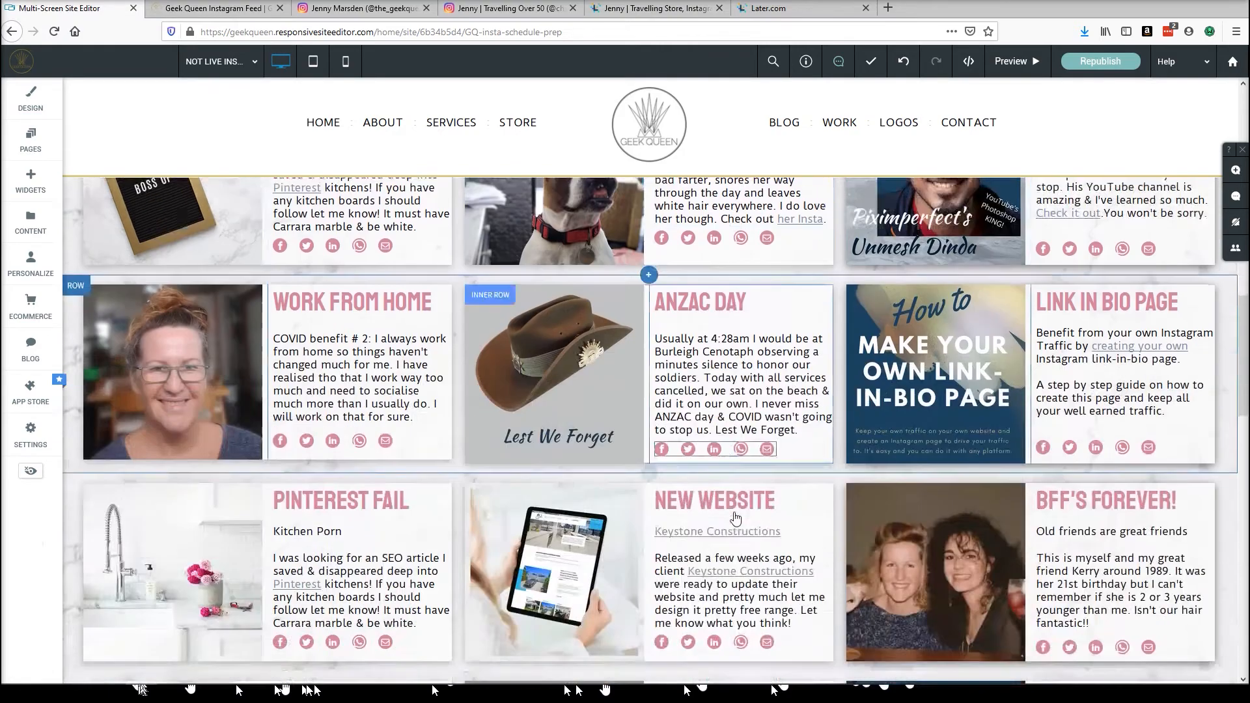
{"action": "scroll", "coordinate": [735, 517], "scroll_direction": "down", "scroll_amount": 4}
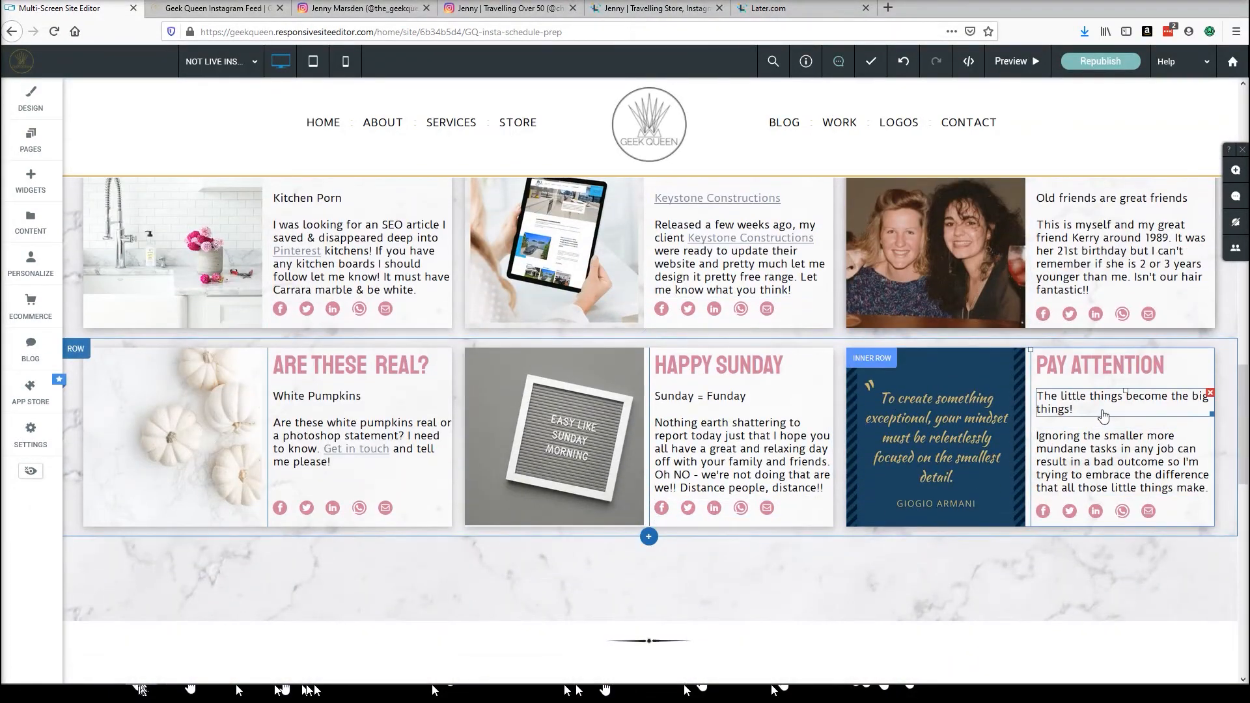
{"action": "left_click", "coordinate": [876, 365]}
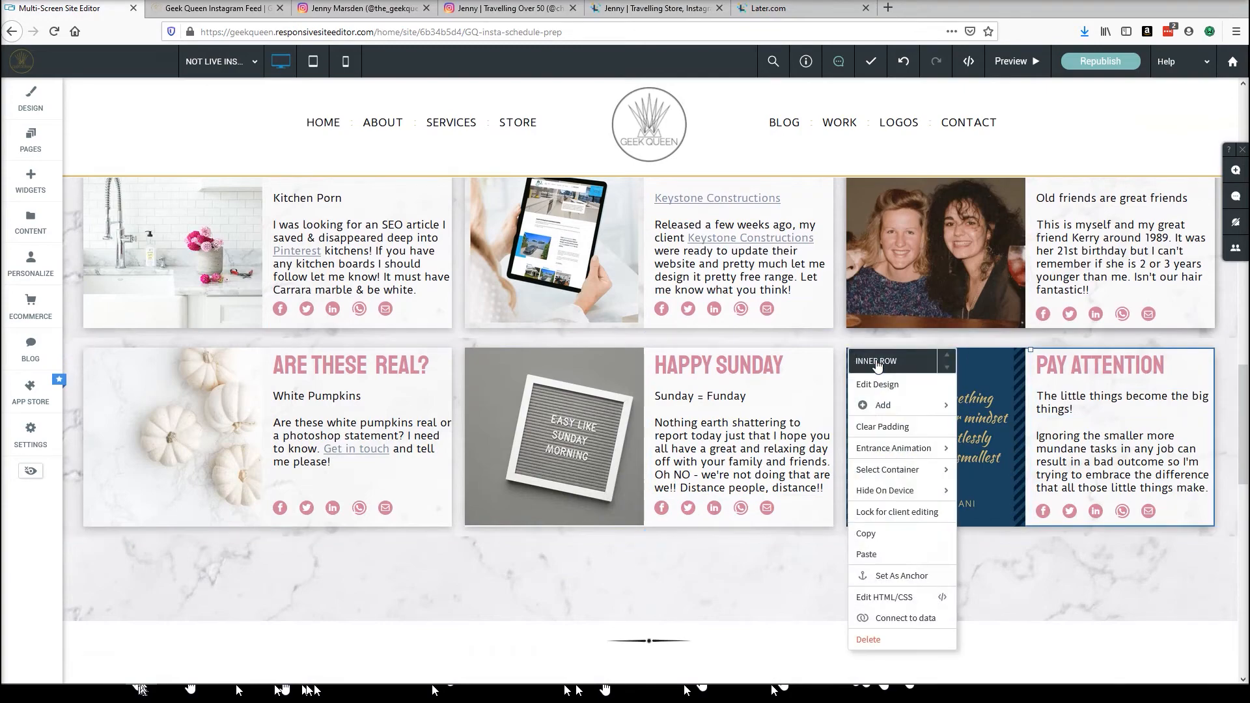
{"action": "left_click", "coordinate": [869, 529]}
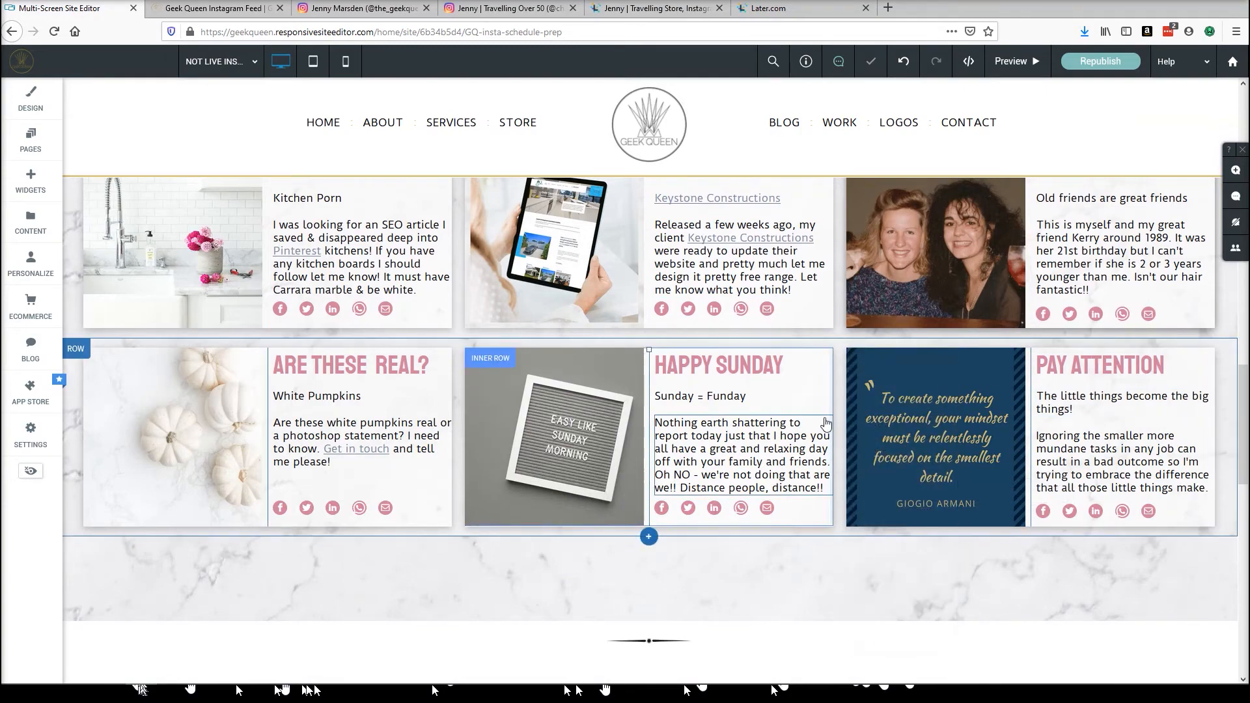
{"action": "scroll", "coordinate": [716, 424], "scroll_direction": "down", "scroll_amount": 3}
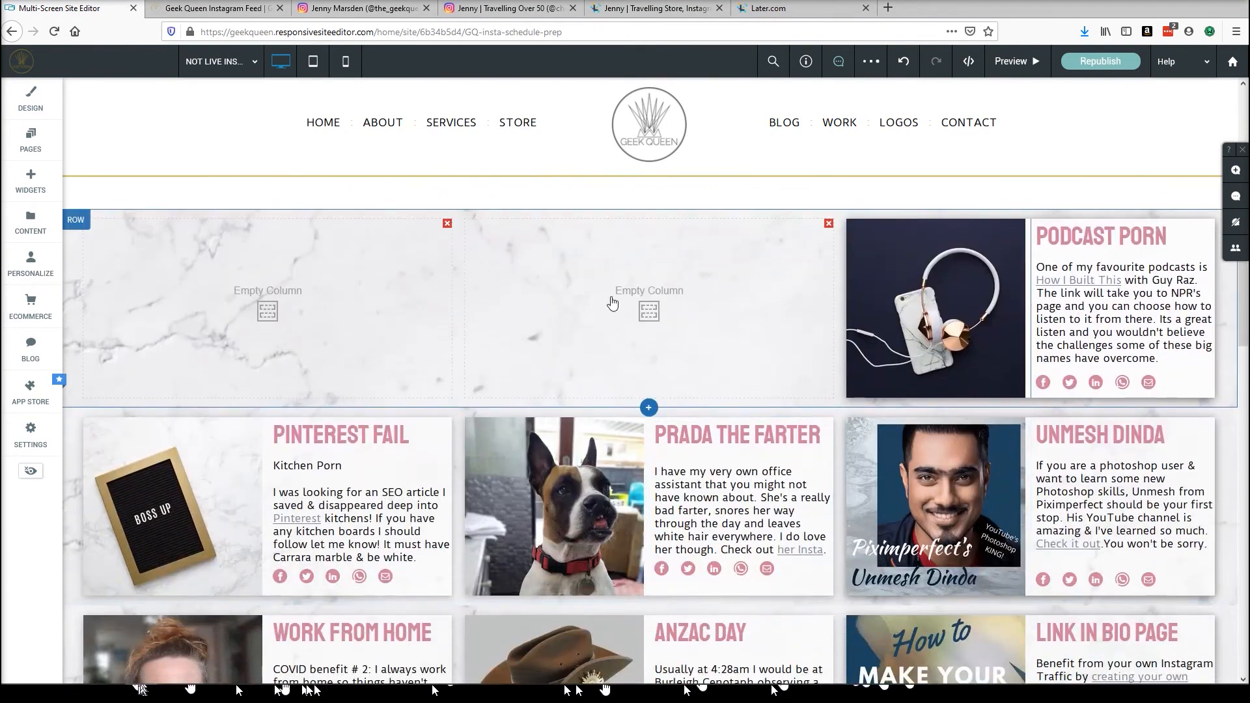
{"action": "left_click", "coordinate": [642, 307]}
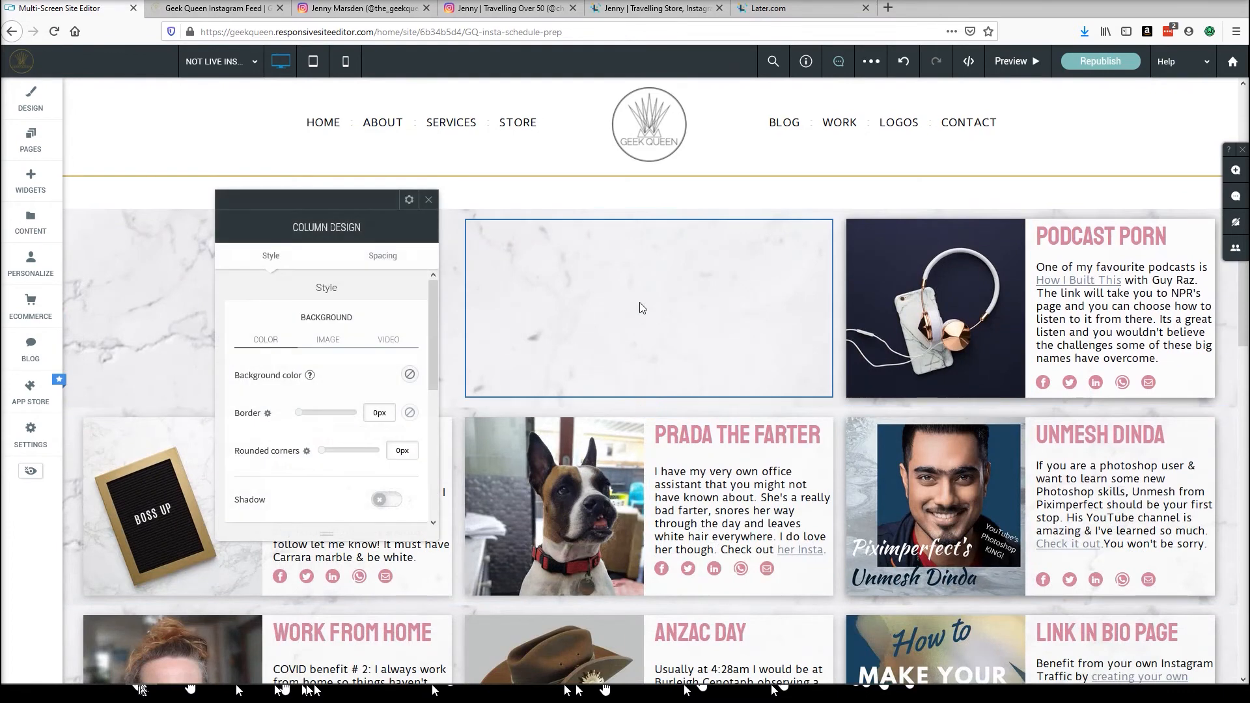
{"action": "left_click", "coordinate": [408, 200]}
{"action": "left_click", "coordinate": [408, 338]}
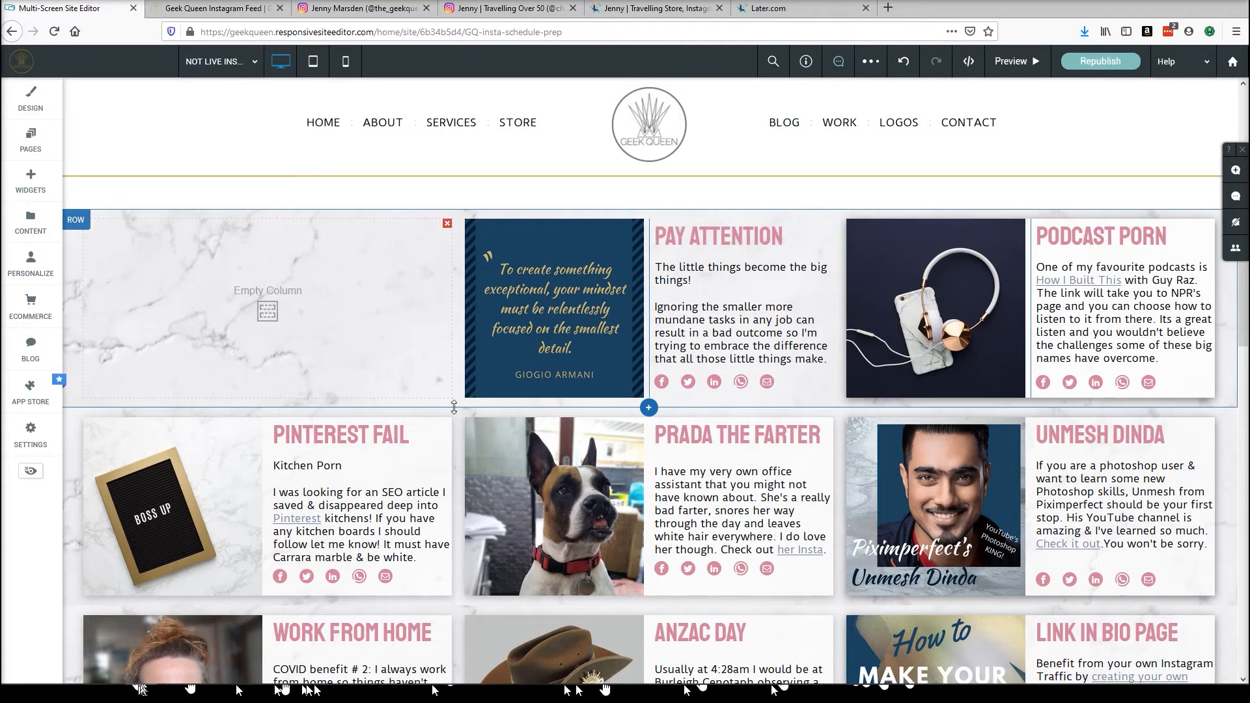
Delete the pasted Pay Attention inner row from the middle column.
{"action": "left_click", "coordinate": [578, 323]}
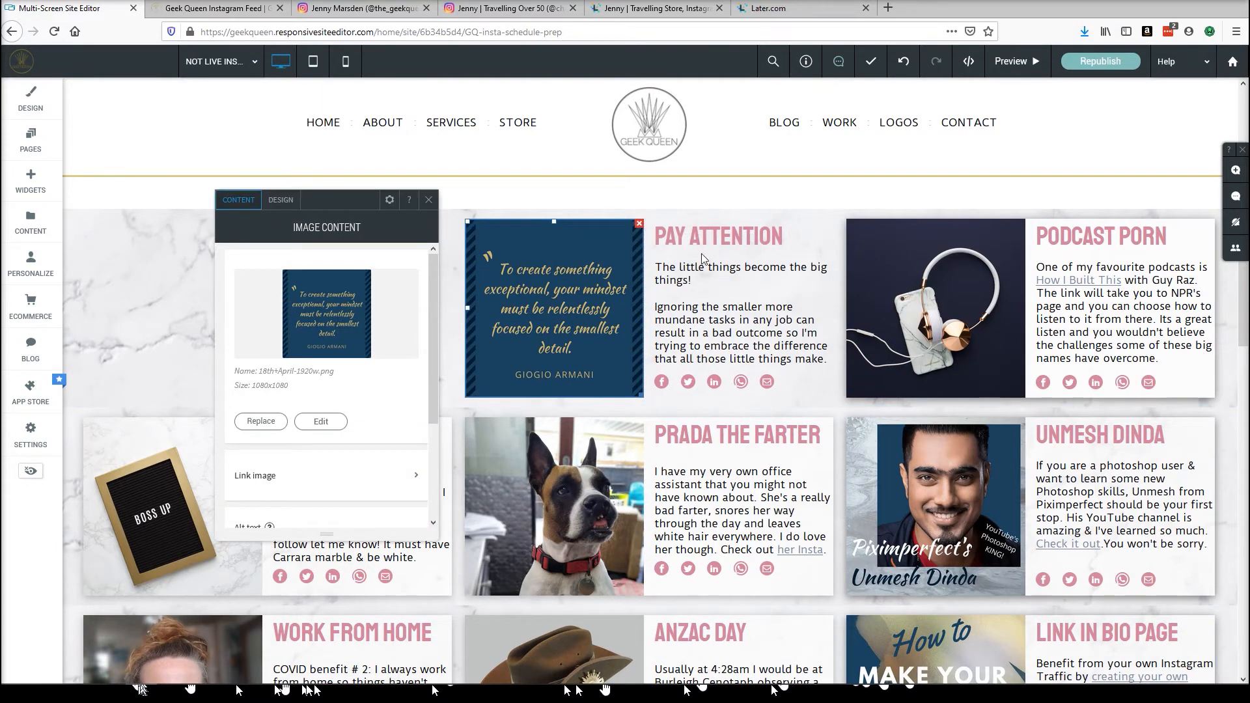
{"action": "left_click", "coordinate": [429, 201]}
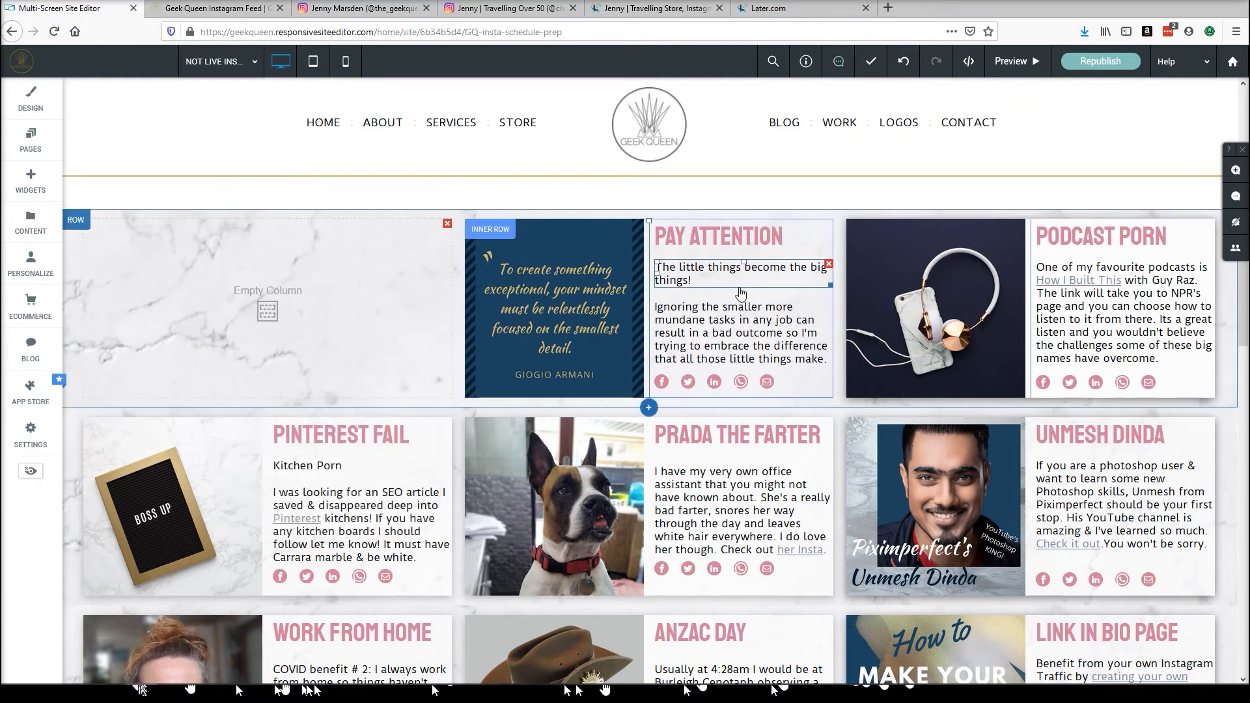
{"action": "right_click", "coordinate": [493, 235]}
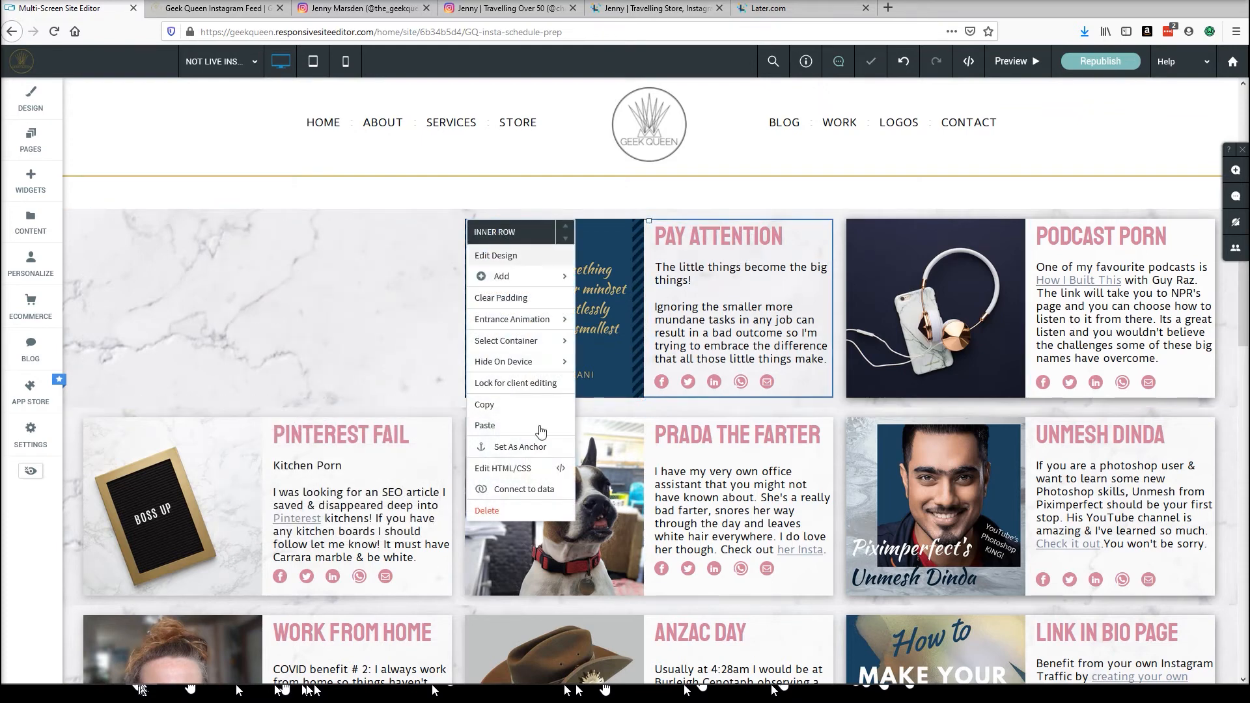
{"action": "left_click", "coordinate": [488, 512]}
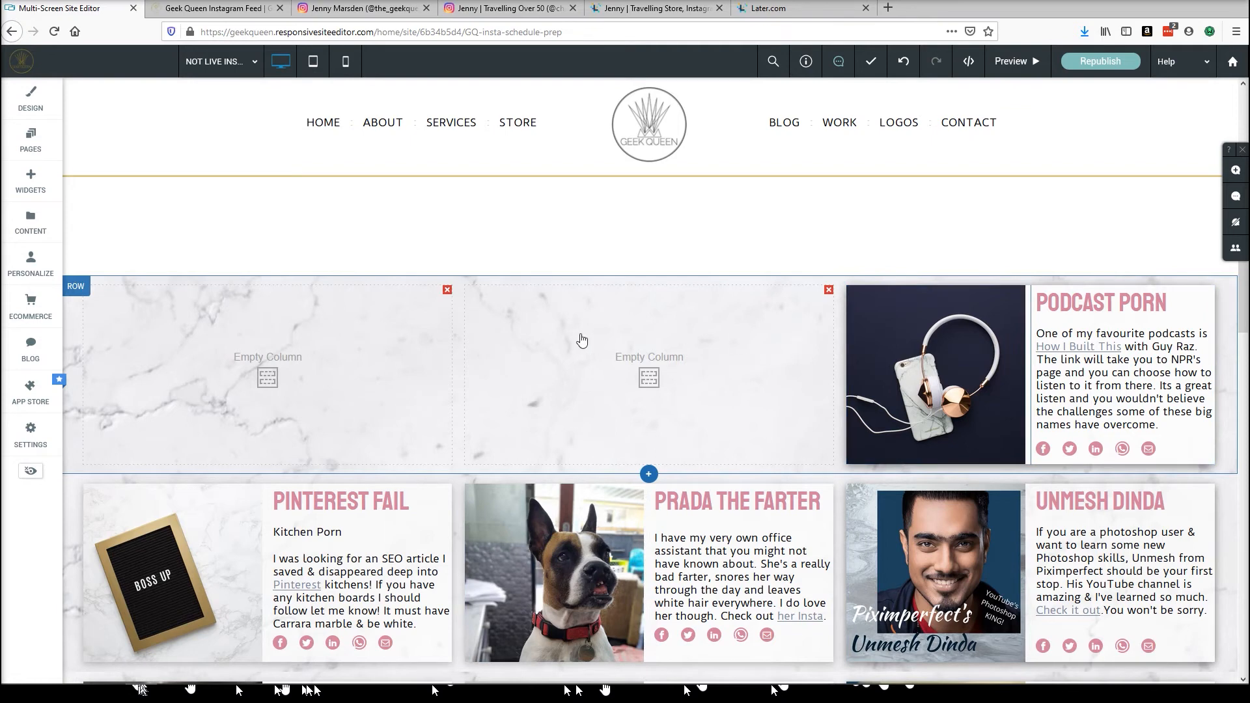
Copy the Podcast Porn inner row and paste it into the middle empty column of the top row.
{"action": "scroll", "coordinate": [379, 344], "scroll_direction": "down", "scroll_amount": 1}
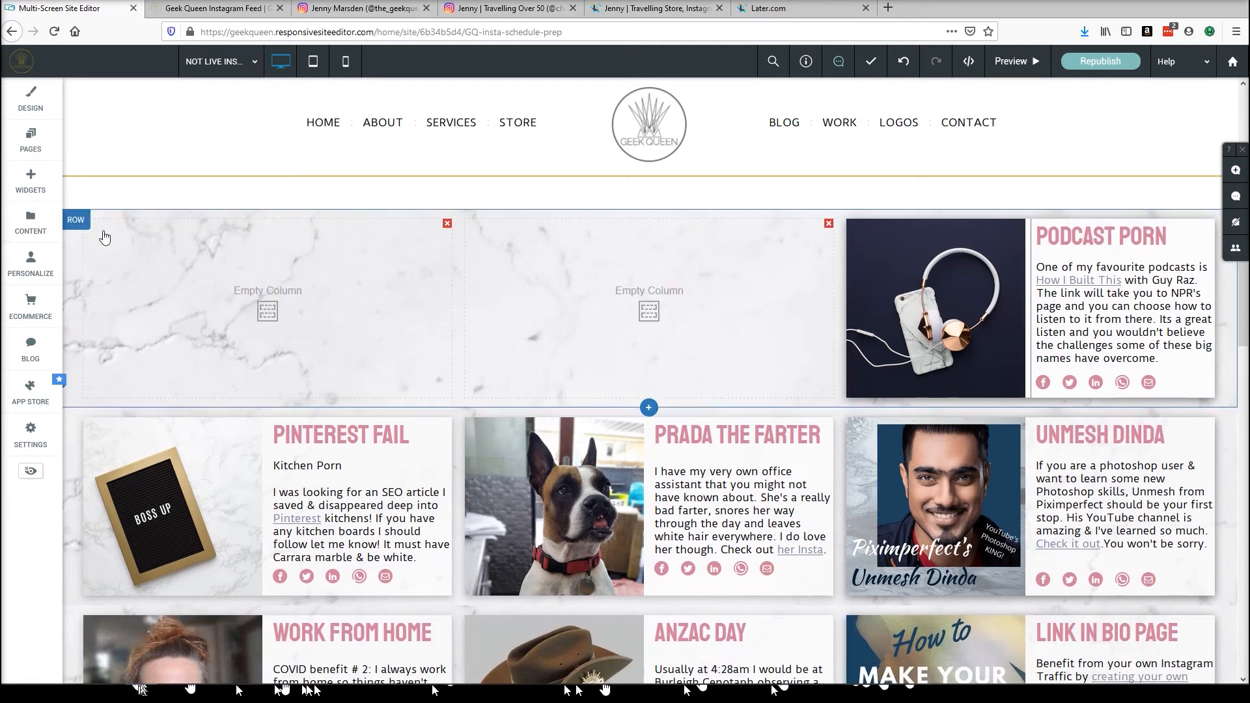
{"action": "right_click", "coordinate": [857, 234]}
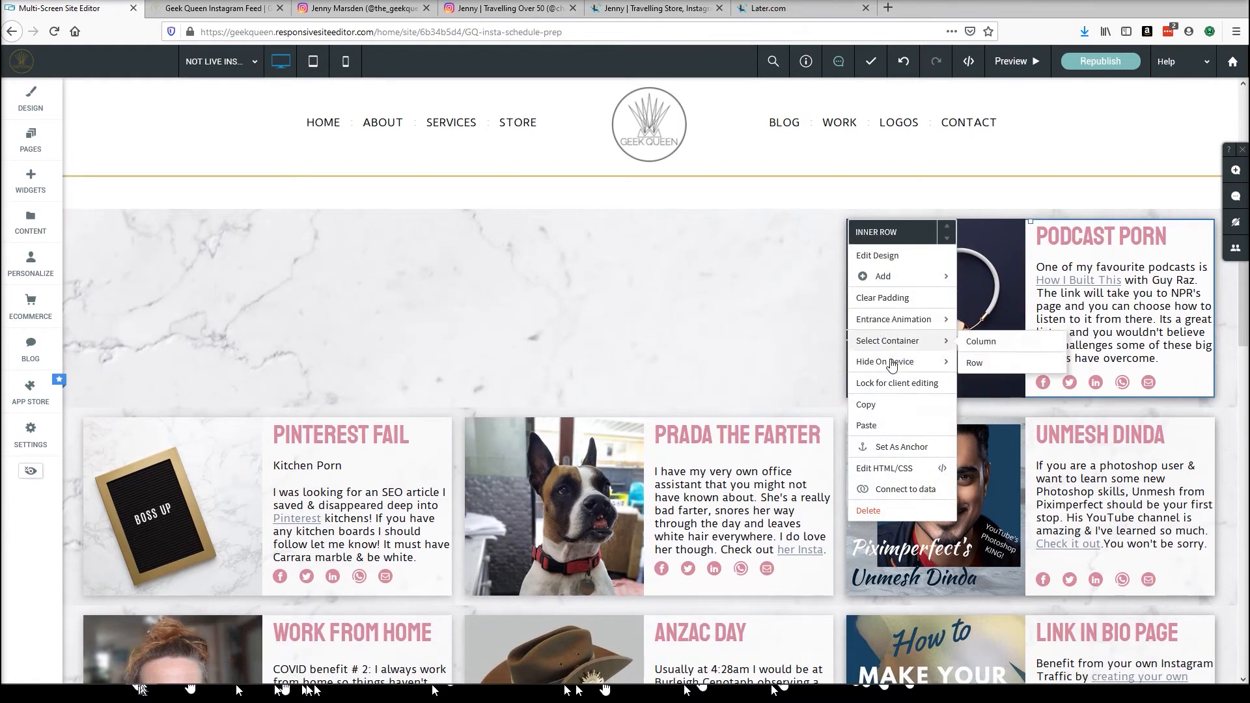
{"action": "left_click", "coordinate": [870, 404]}
{"action": "left_click", "coordinate": [669, 313]}
{"action": "left_click", "coordinate": [412, 201]}
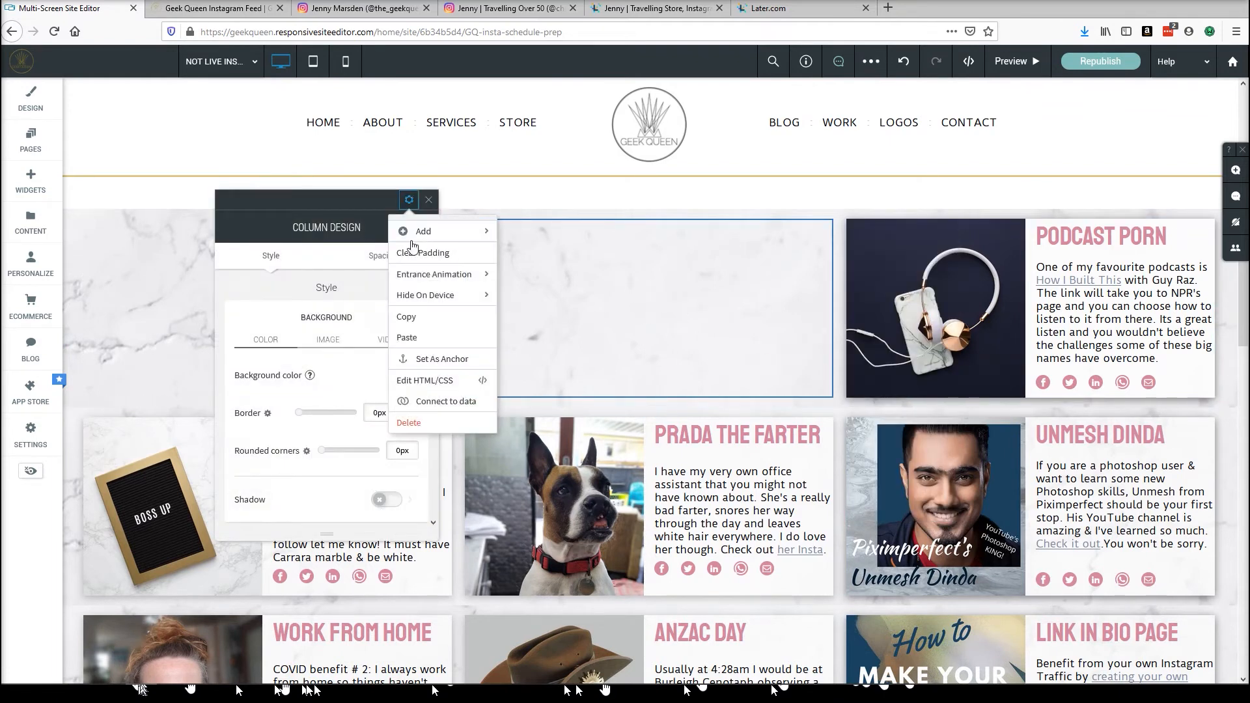
{"action": "left_click", "coordinate": [401, 338]}
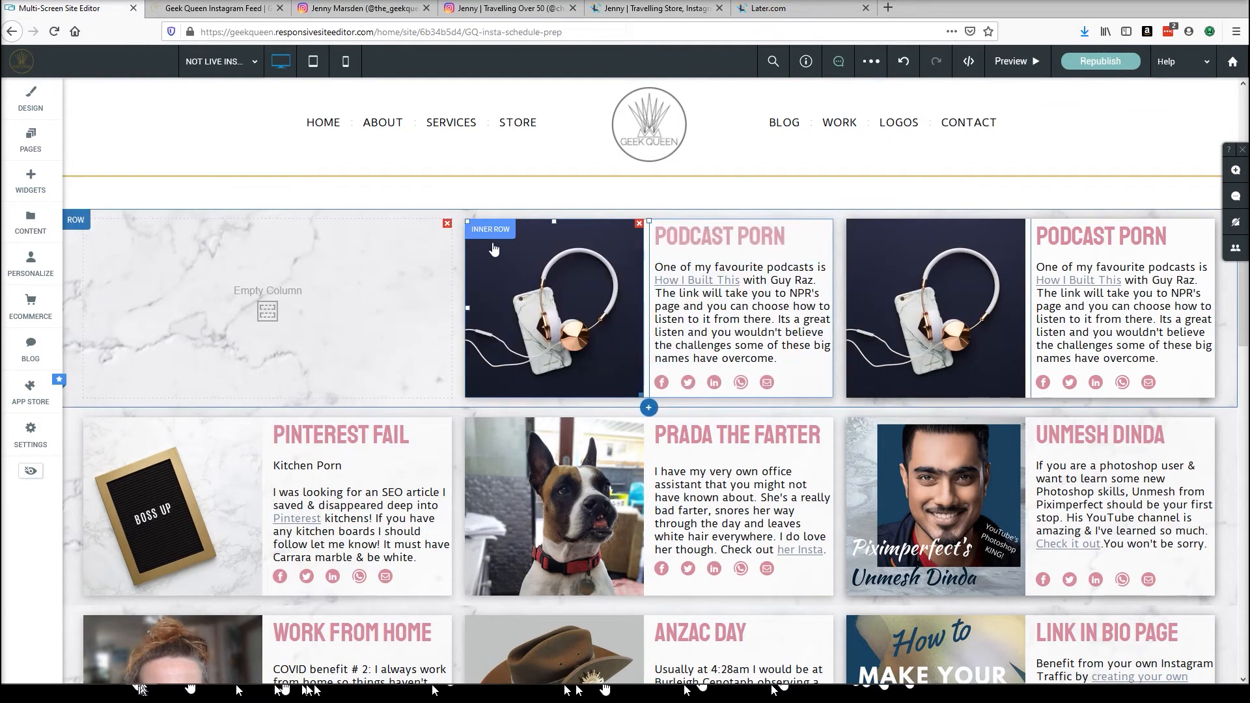
Paste a second Podcast Porn copy into the middle column and try inserting a widget between the copies.
{"action": "left_click", "coordinate": [489, 234]}
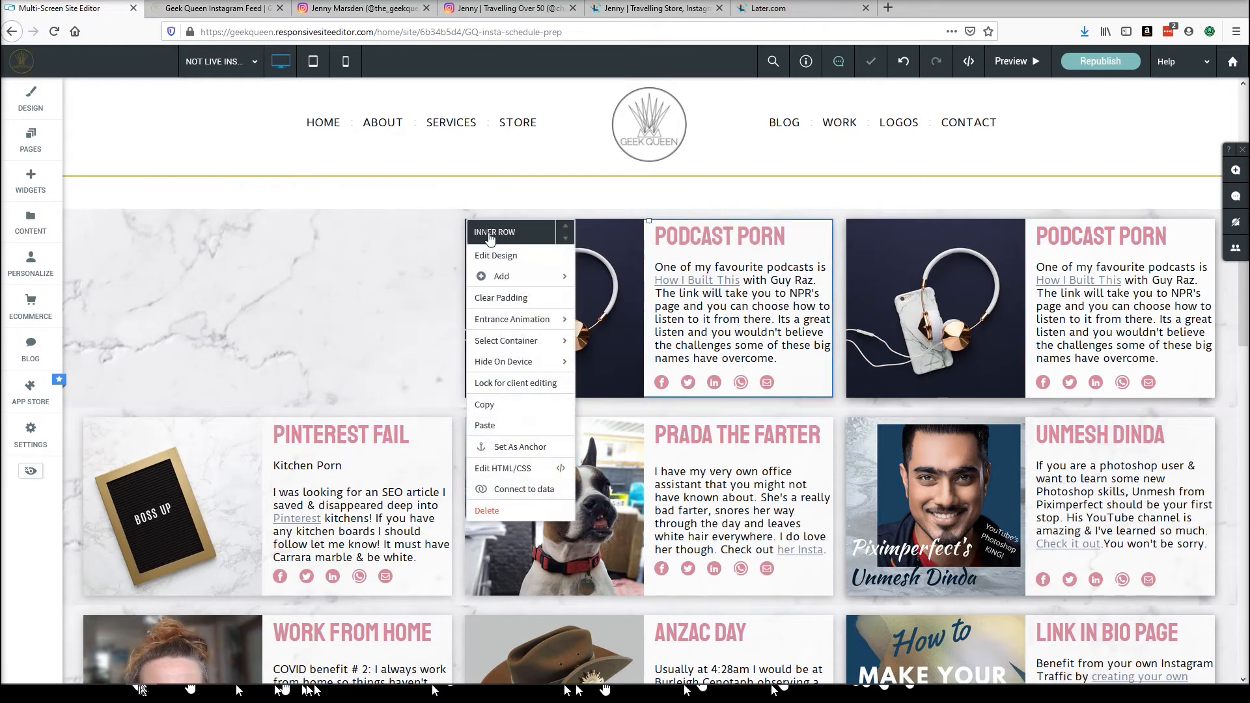
{"action": "left_click", "coordinate": [488, 425]}
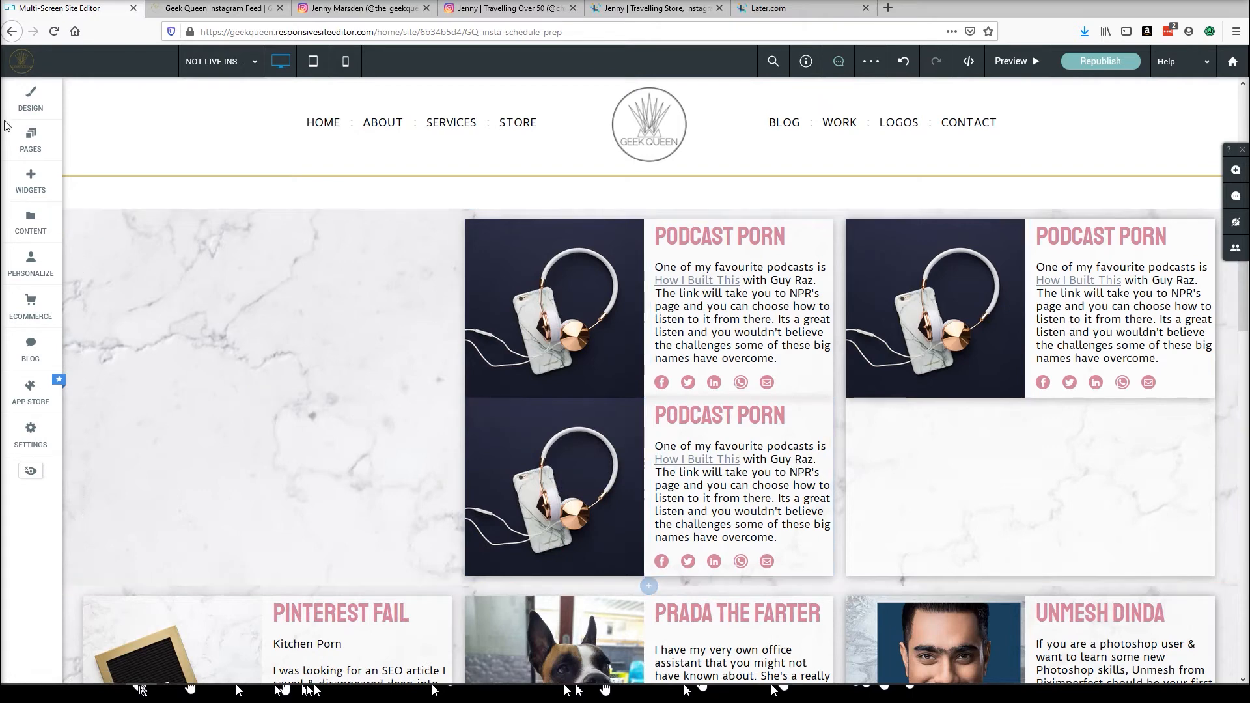
{"action": "left_click", "coordinate": [30, 182]}
{"action": "left_click_drag", "start_coordinate": [173, 277], "coordinate": [650, 407]}
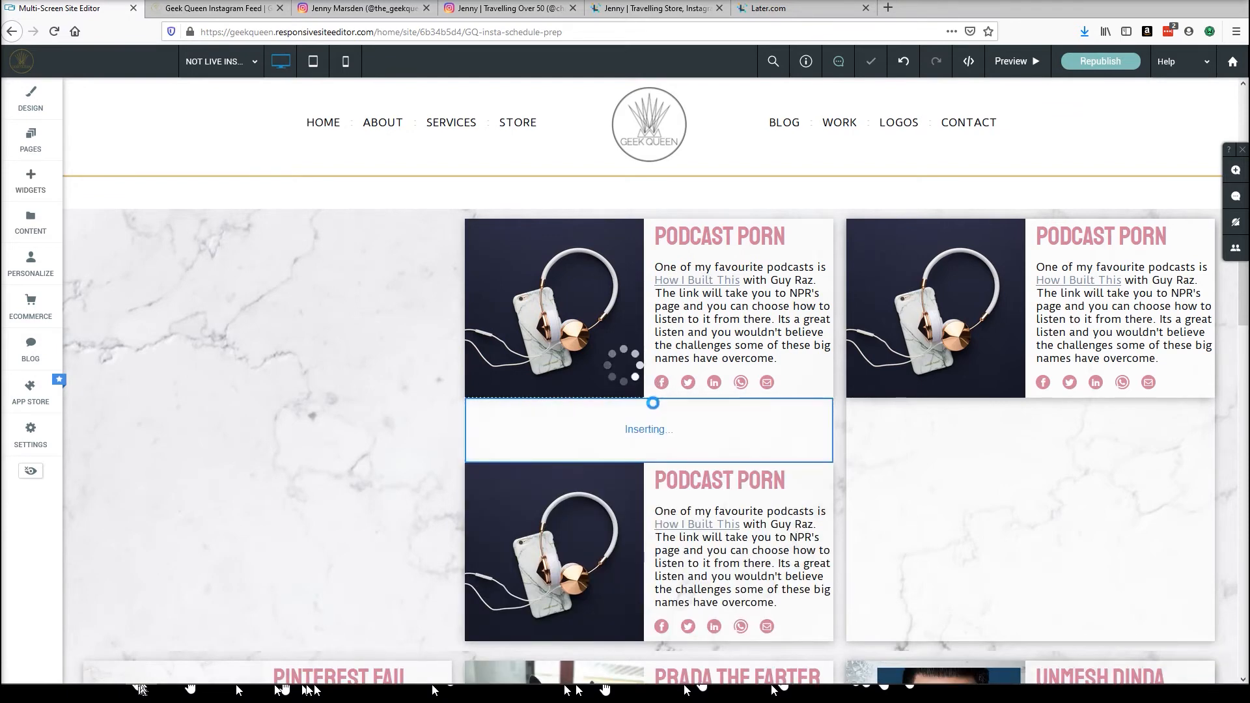
{"action": "left_click", "coordinate": [16, 561]}
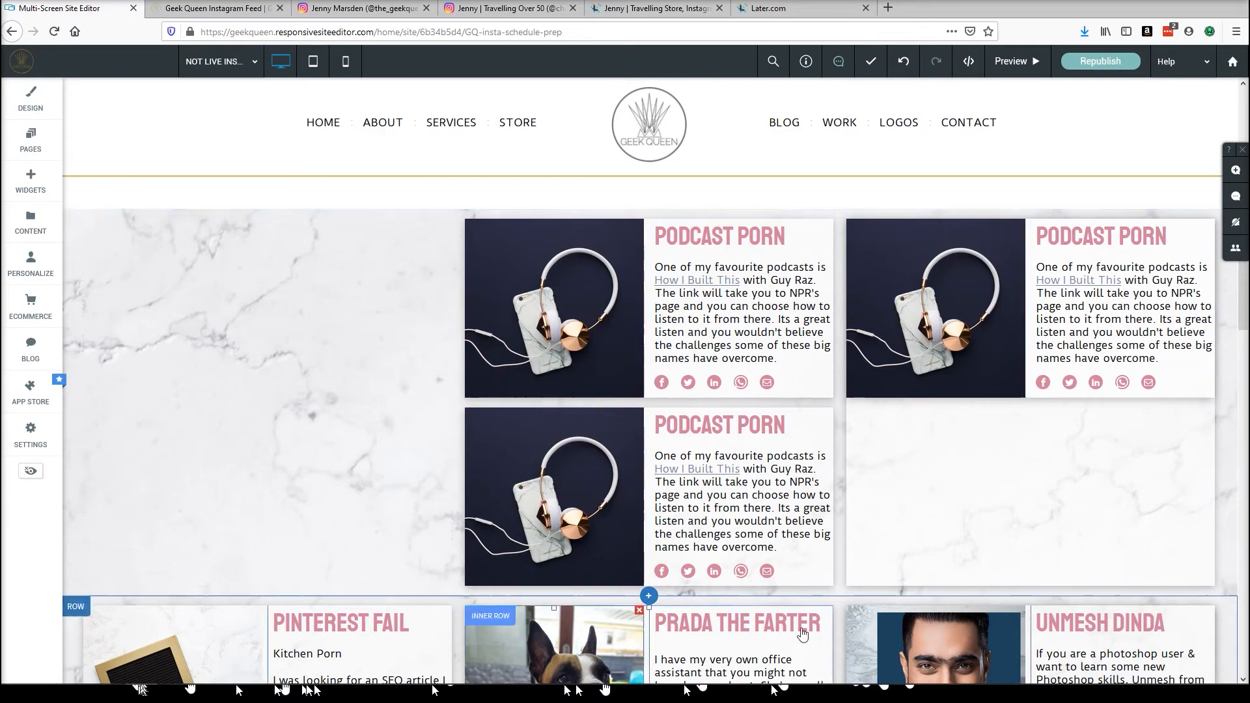
Delete the extra Podcast Porn copy from the middle column.
{"action": "scroll", "coordinate": [857, 496], "scroll_direction": "up", "scroll_amount": 10}
{"action": "scroll", "coordinate": [719, 393], "scroll_direction": "down", "scroll_amount": 10}
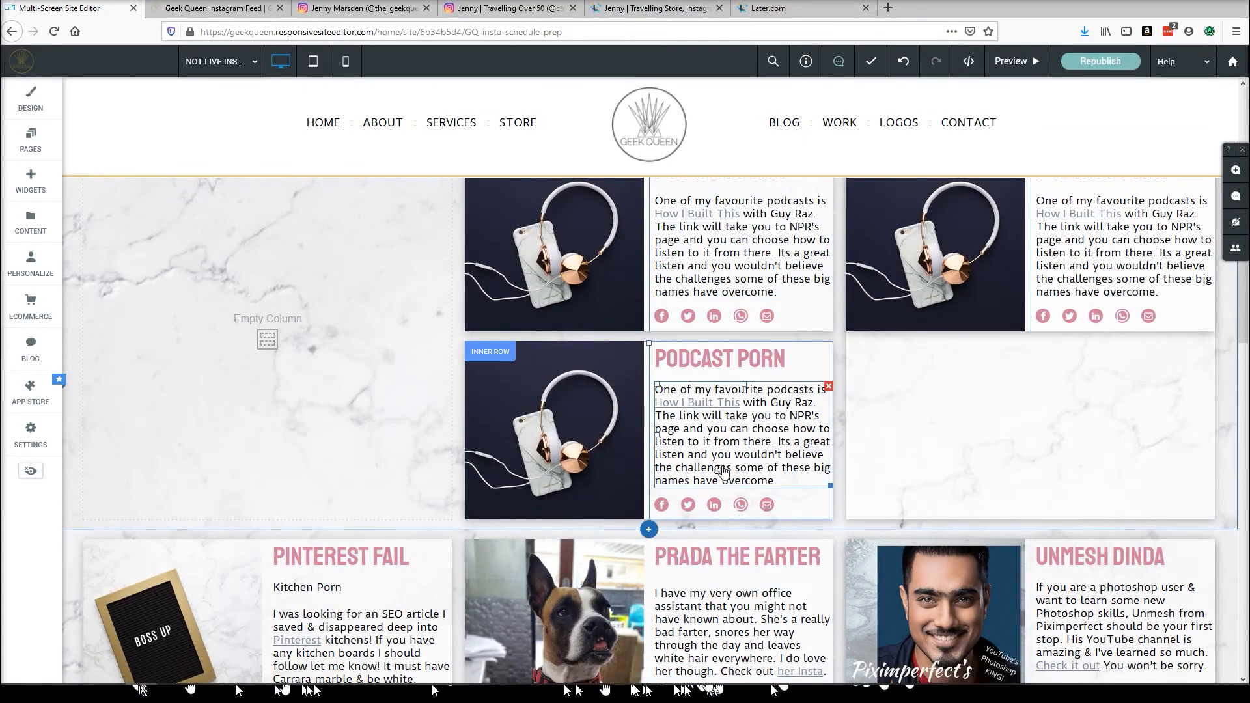
{"action": "scroll", "coordinate": [682, 446], "scroll_direction": "up", "scroll_amount": 2}
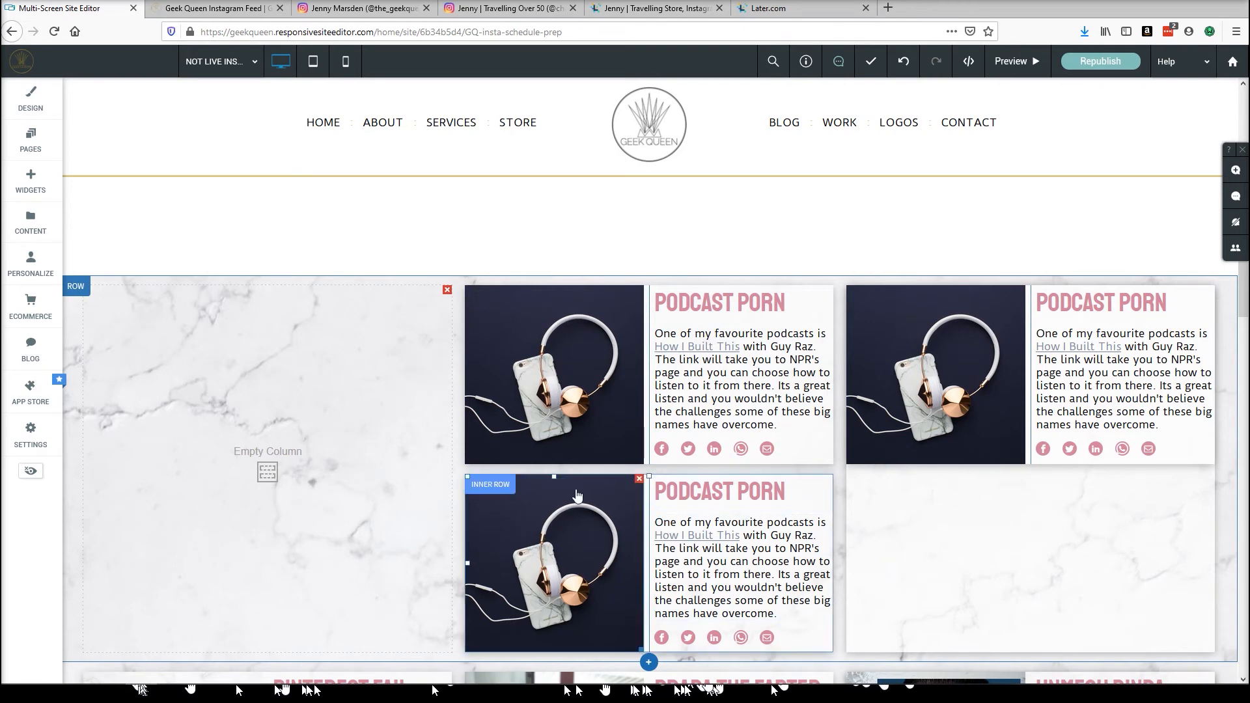
{"action": "right_click", "coordinate": [481, 485]}
{"action": "left_click", "coordinate": [478, 464]}
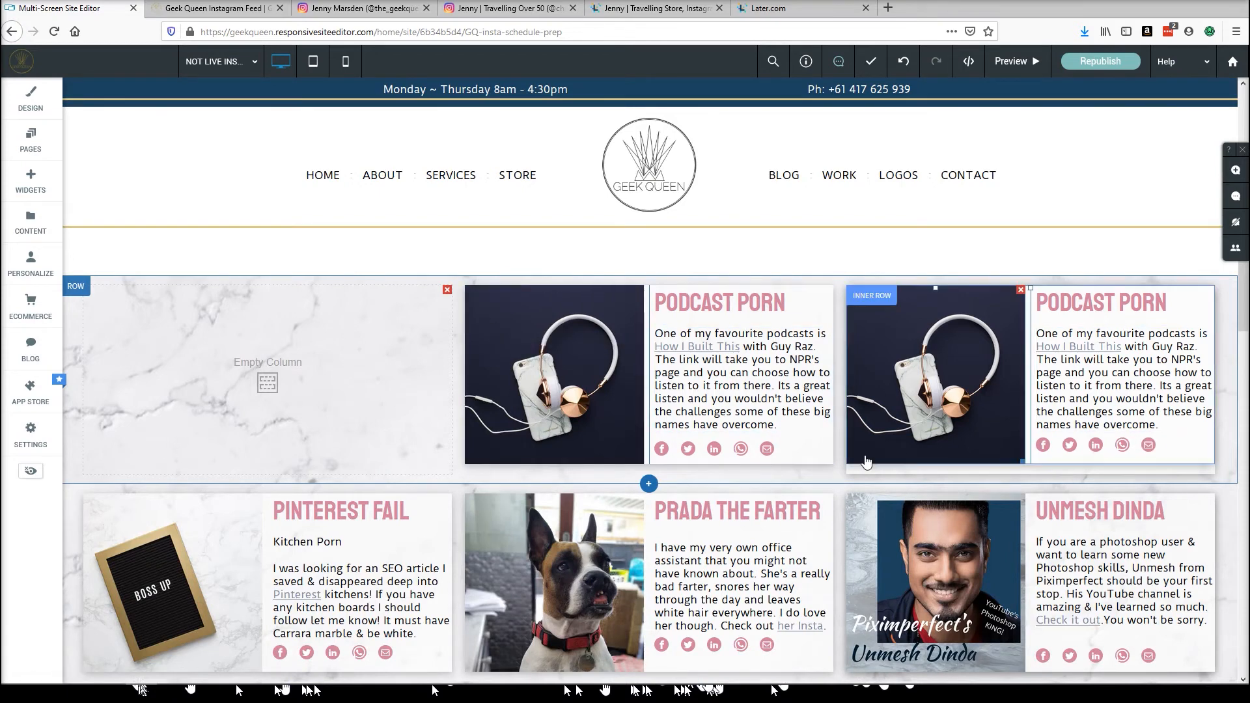
{"action": "scroll", "coordinate": [840, 384], "scroll_direction": "down", "scroll_amount": 2}
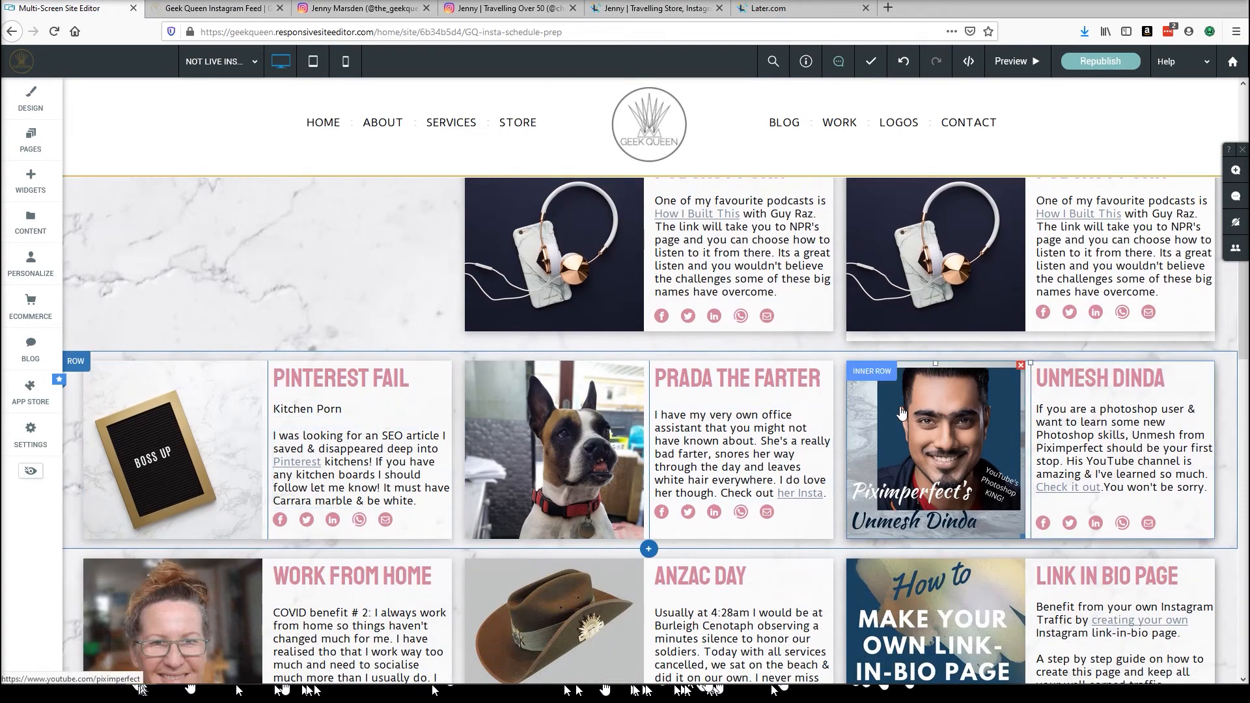
{"action": "scroll", "coordinate": [527, 542], "scroll_direction": "down", "scroll_amount": 9}
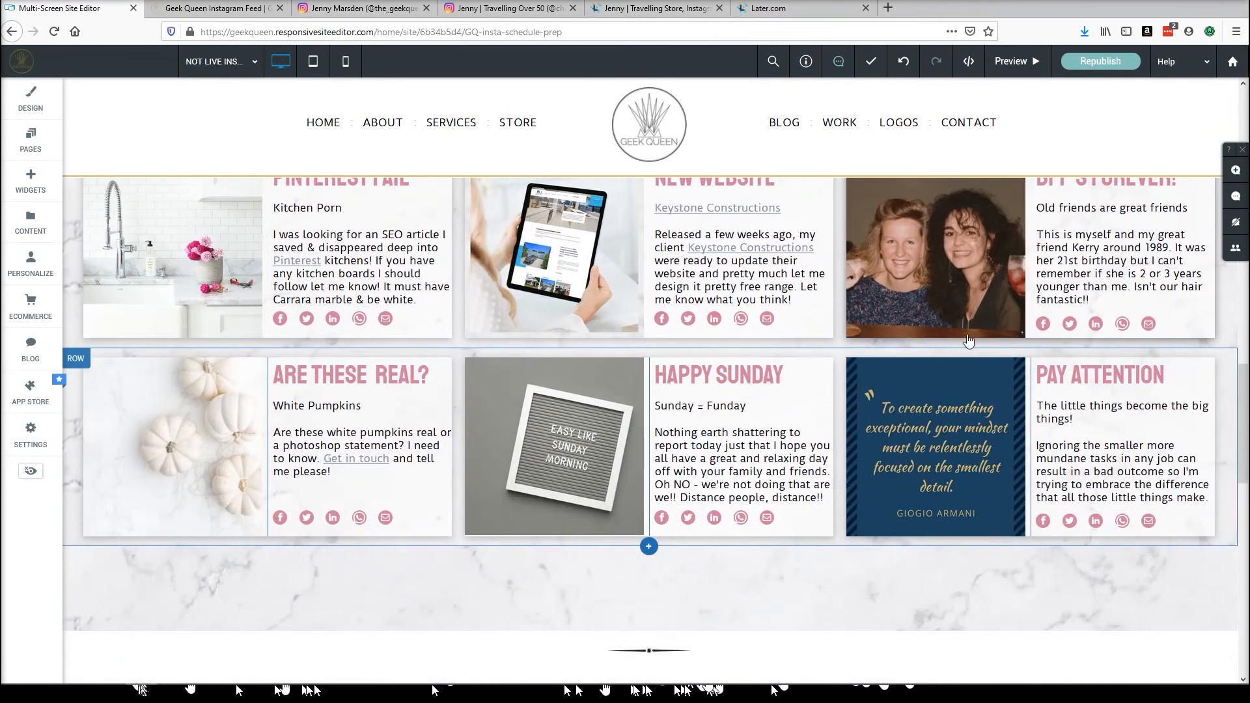
{"action": "scroll", "coordinate": [430, 264], "scroll_direction": "up", "scroll_amount": 3}
{"action": "scroll", "coordinate": [430, 265], "scroll_direction": "up", "scroll_amount": 4}
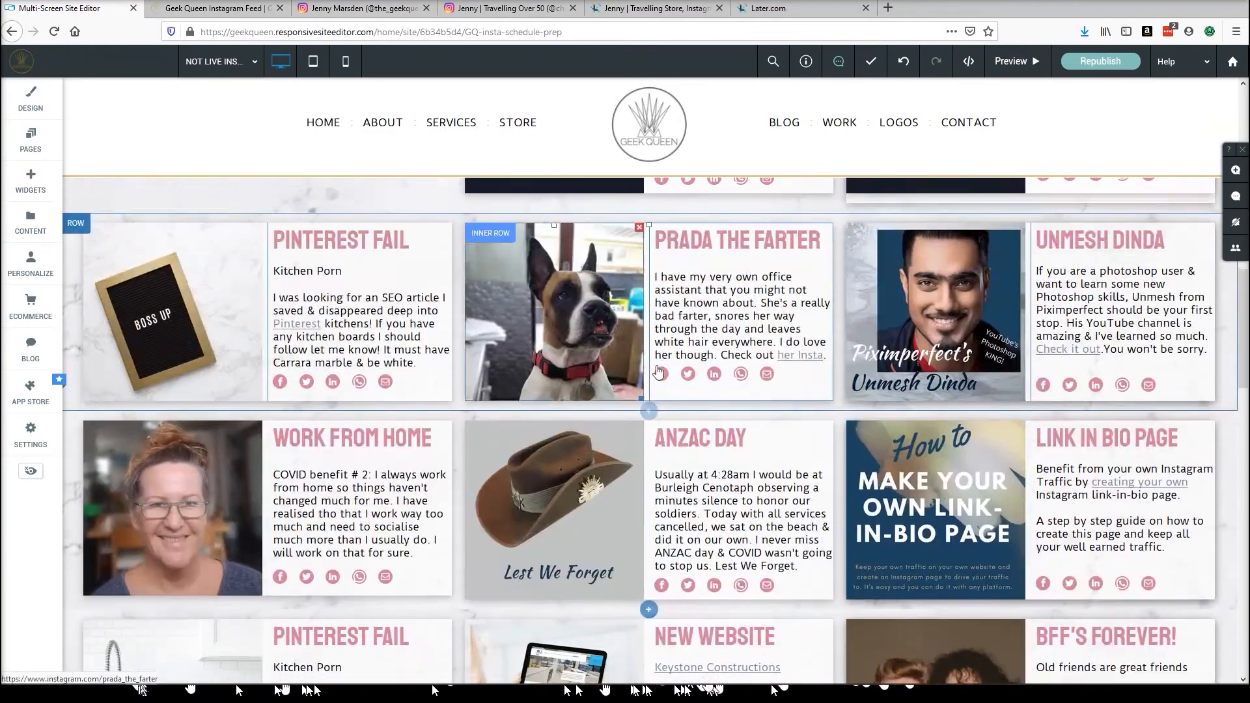
Copy the Link In Bio Page inner row from the feed on the NOT LIVE INSTA page.
{"action": "scroll", "coordinate": [482, 436], "scroll_direction": "down", "scroll_amount": 2}
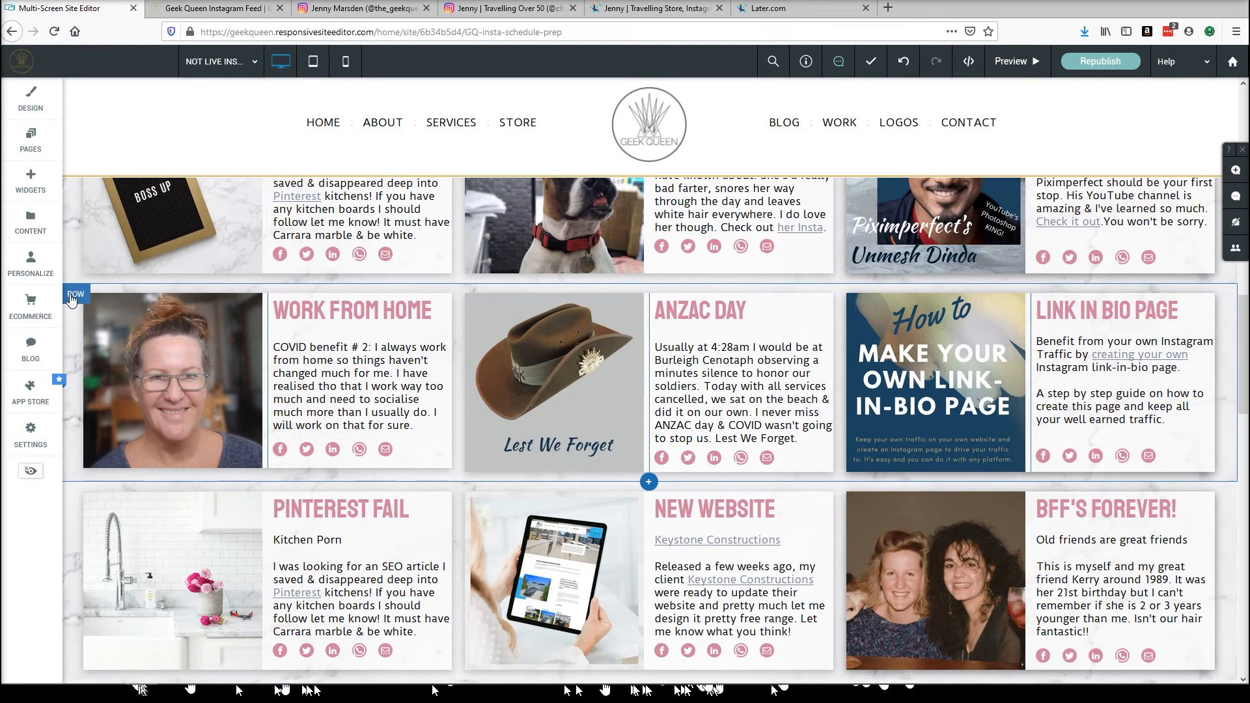
{"action": "right_click", "coordinate": [871, 308]}
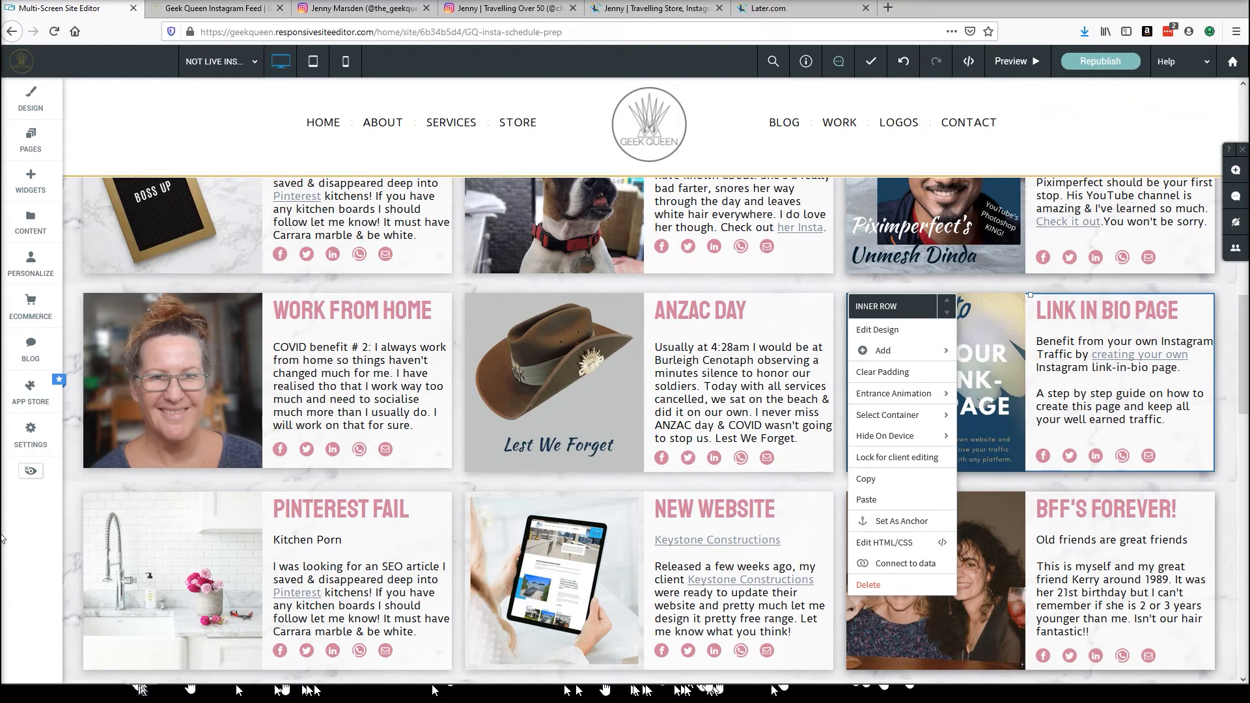
{"action": "left_click", "coordinate": [39, 558]}
Open the INSTAGRAM page in the editor and scroll to its first feed row.
{"action": "scroll", "coordinate": [837, 430], "scroll_direction": "up", "scroll_amount": 4}
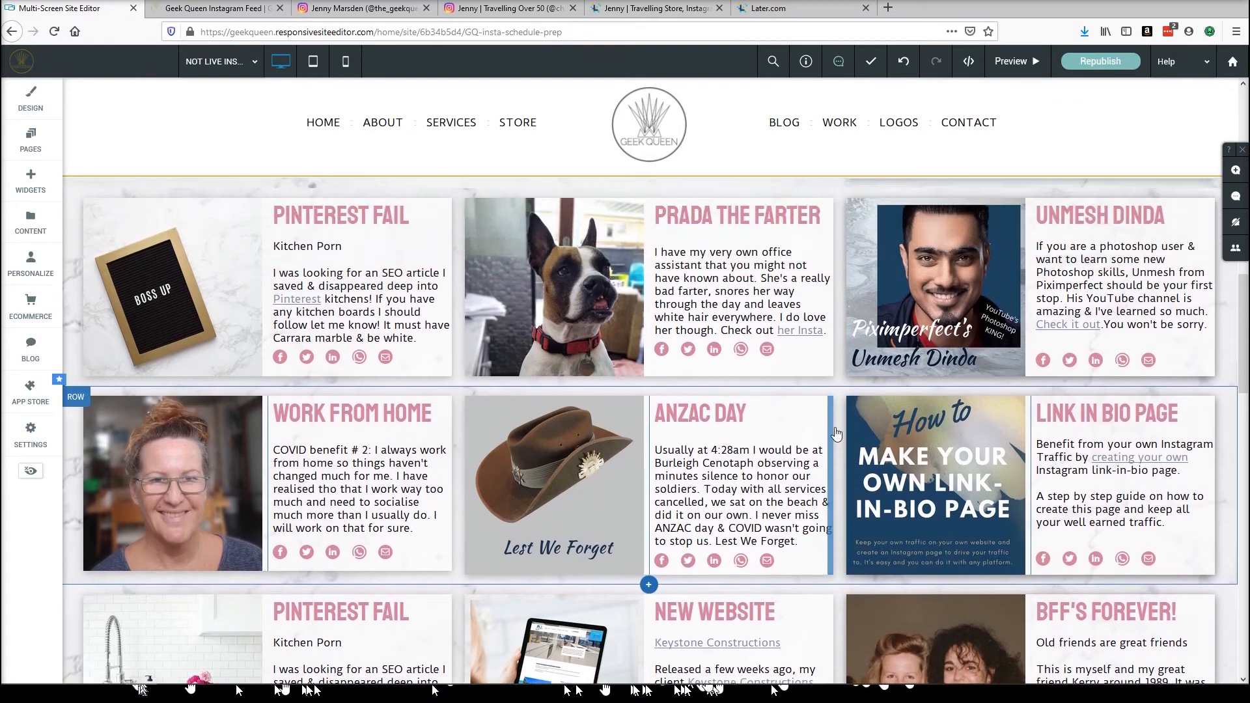
{"action": "scroll", "coordinate": [911, 338], "scroll_direction": "up", "scroll_amount": 2}
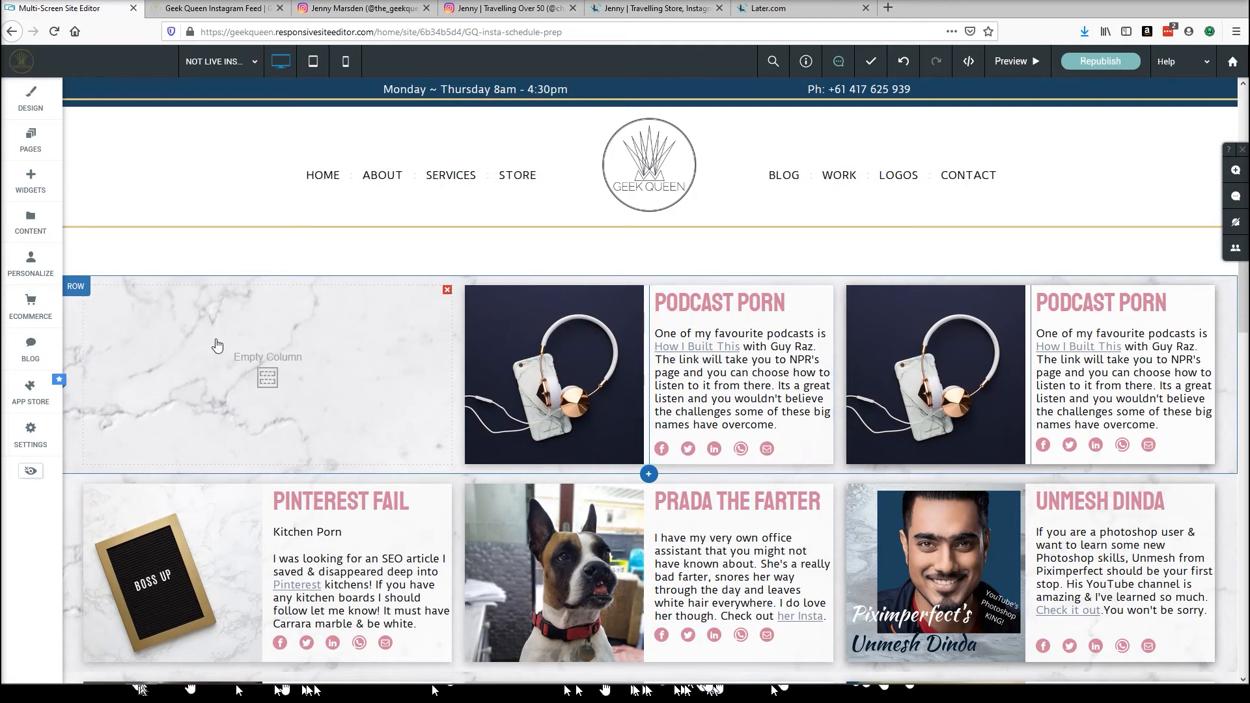
{"action": "left_click", "coordinate": [218, 61]}
{"action": "scroll", "coordinate": [221, 215], "scroll_direction": "down", "scroll_amount": 5}
{"action": "left_click", "coordinate": [222, 251]}
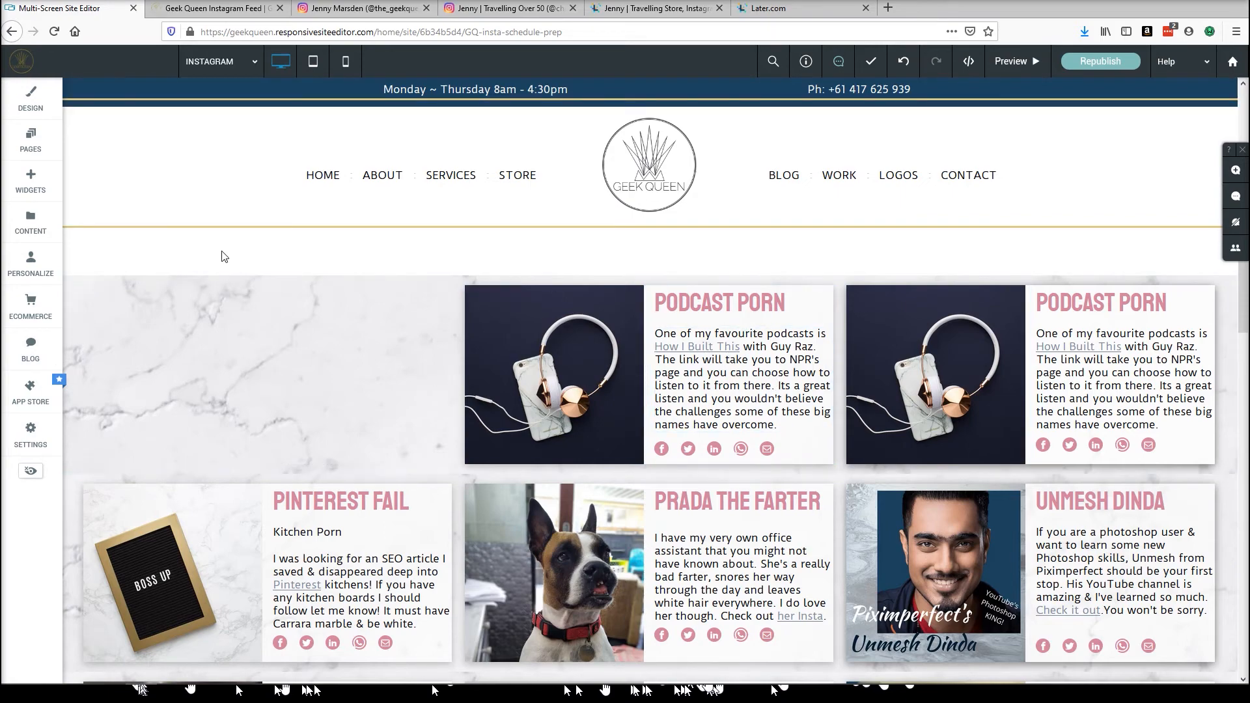
{"action": "scroll", "coordinate": [618, 305], "scroll_direction": "down", "scroll_amount": 10}
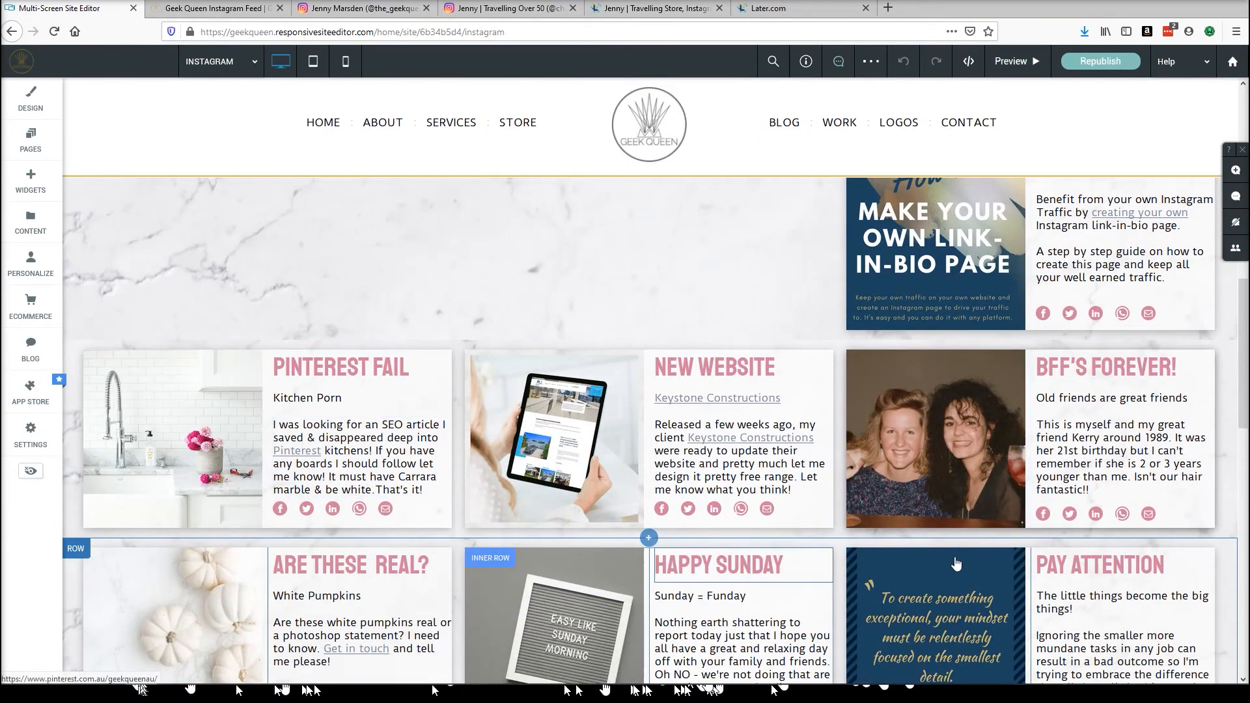
{"action": "scroll", "coordinate": [621, 341], "scroll_direction": "up", "scroll_amount": 3}
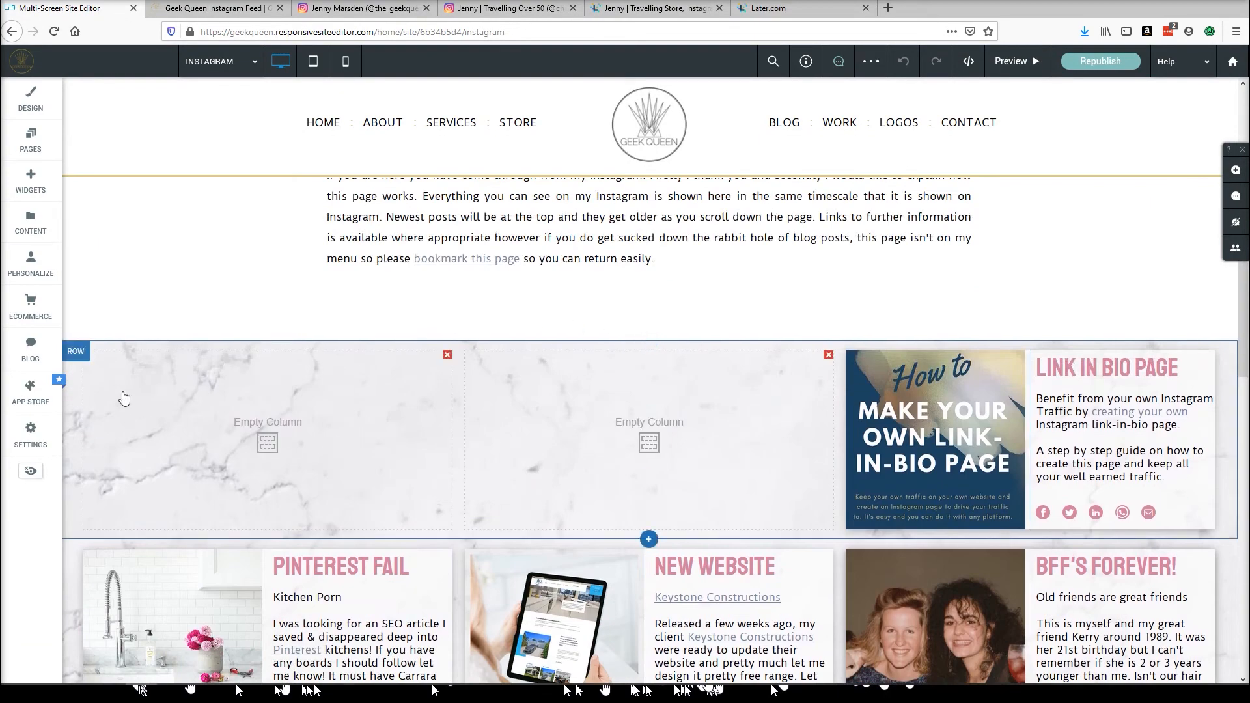
Copy and paste the first feed row on the INSTAGRAM page, then delete the Link In Bio inner row from the upper row.
{"action": "left_click", "coordinate": [72, 352]}
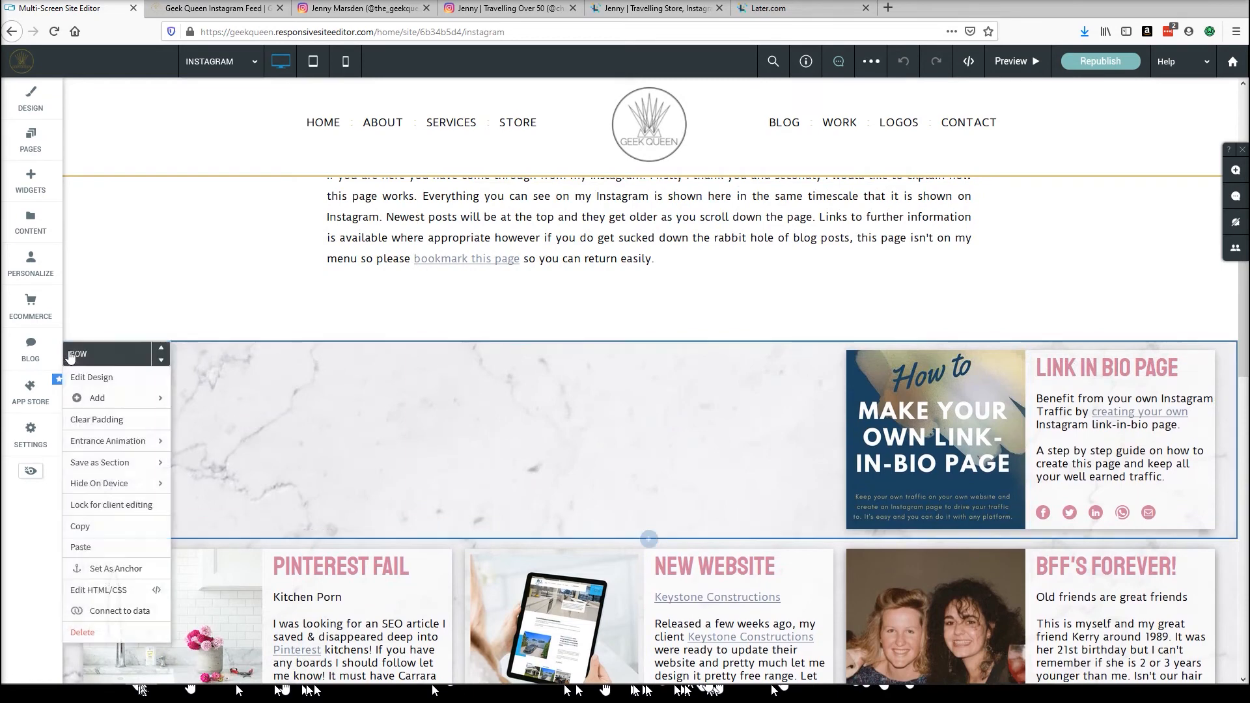
{"action": "left_click", "coordinate": [88, 532]}
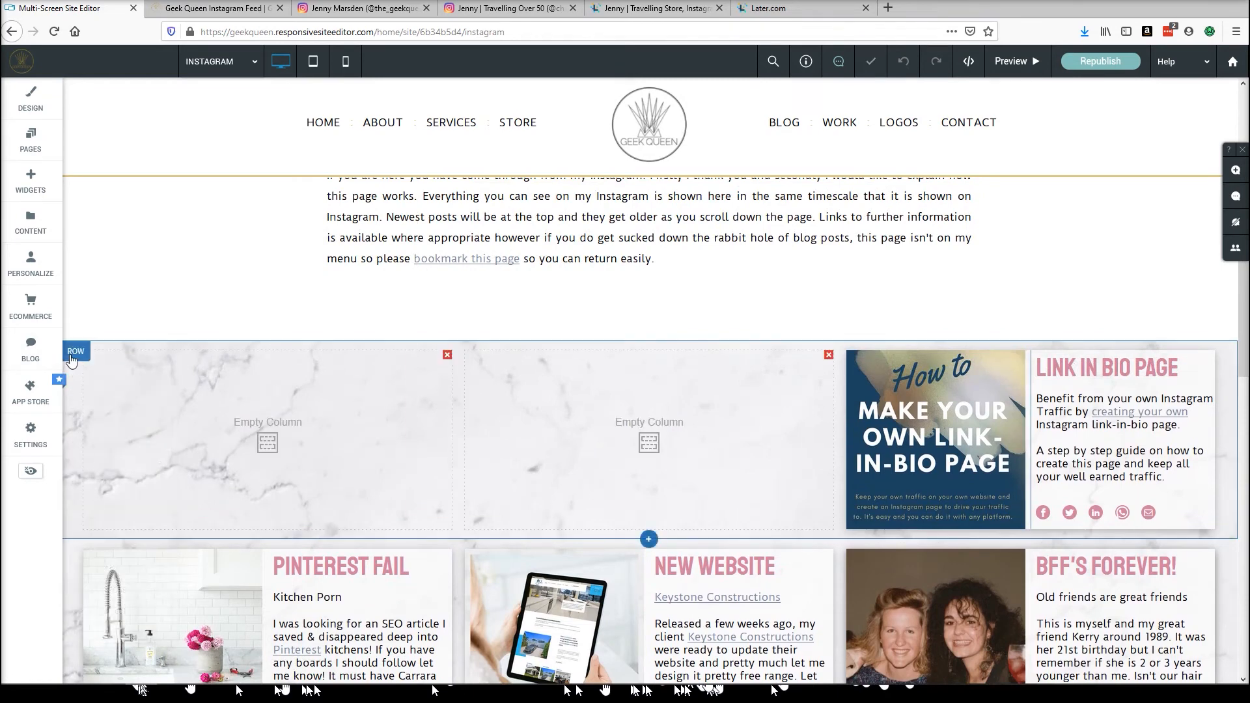
{"action": "left_click", "coordinate": [73, 357]}
{"action": "left_click", "coordinate": [81, 547]}
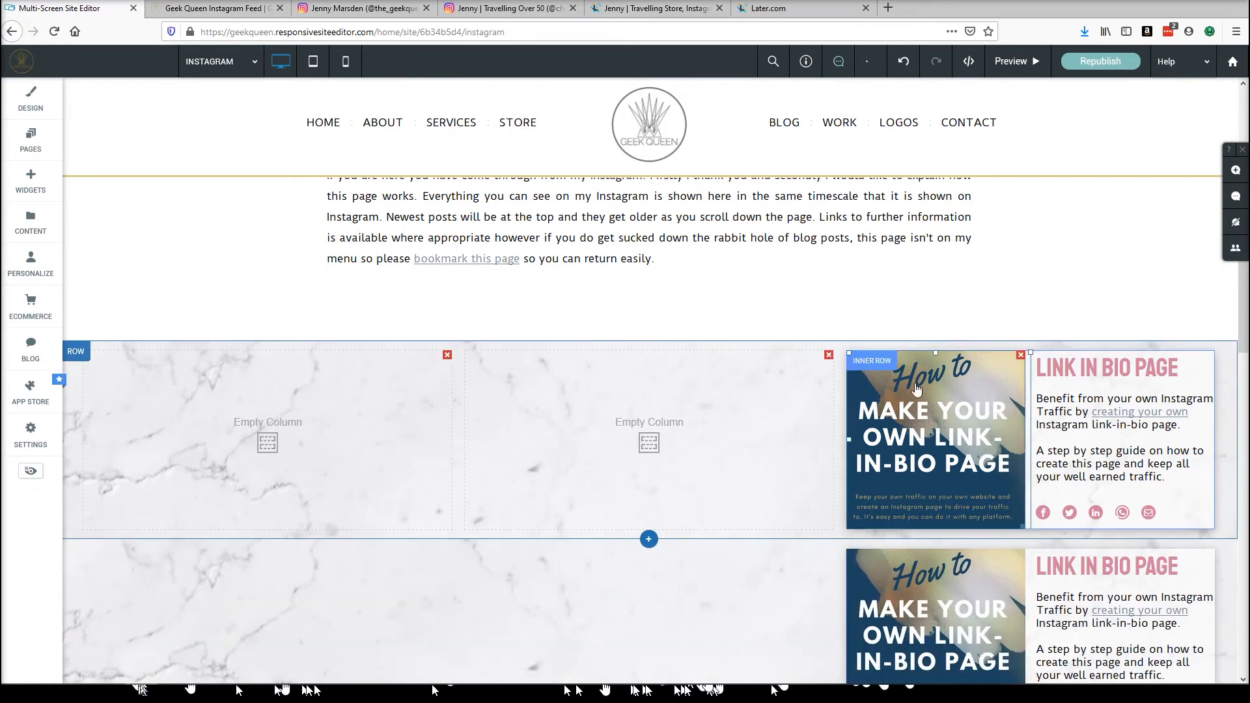
{"action": "left_click", "coordinate": [878, 364]}
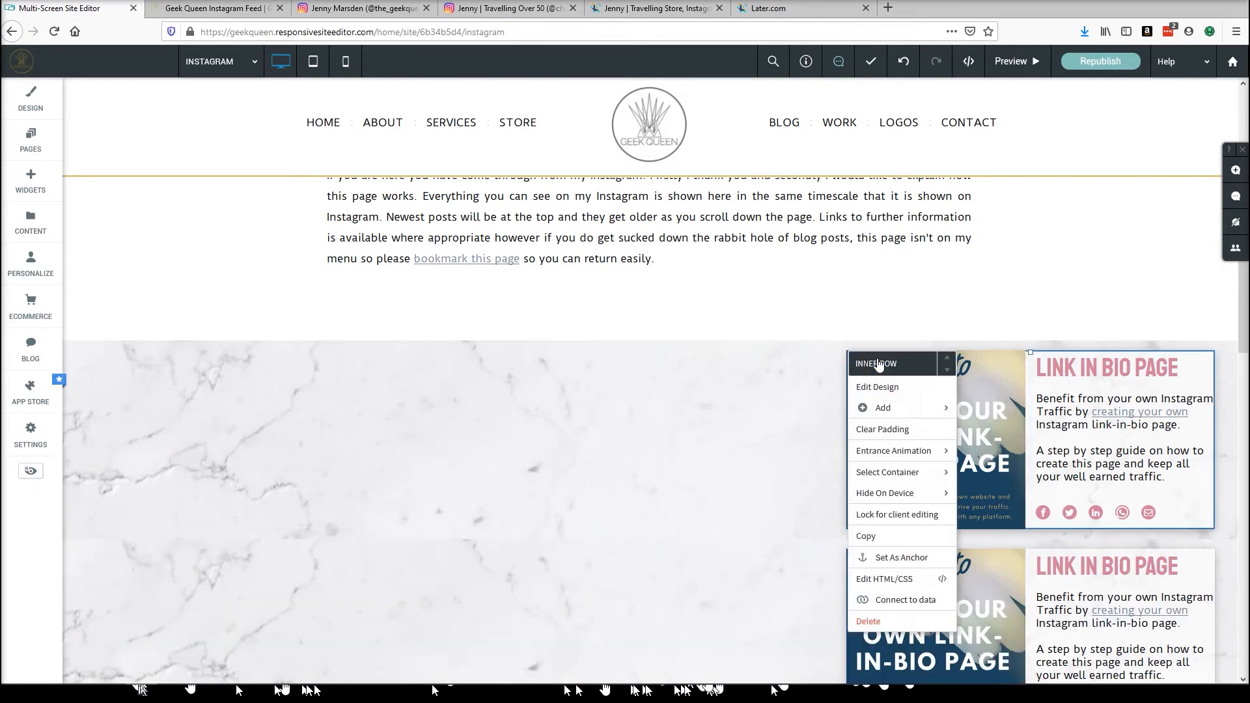
{"action": "left_click", "coordinate": [868, 621]}
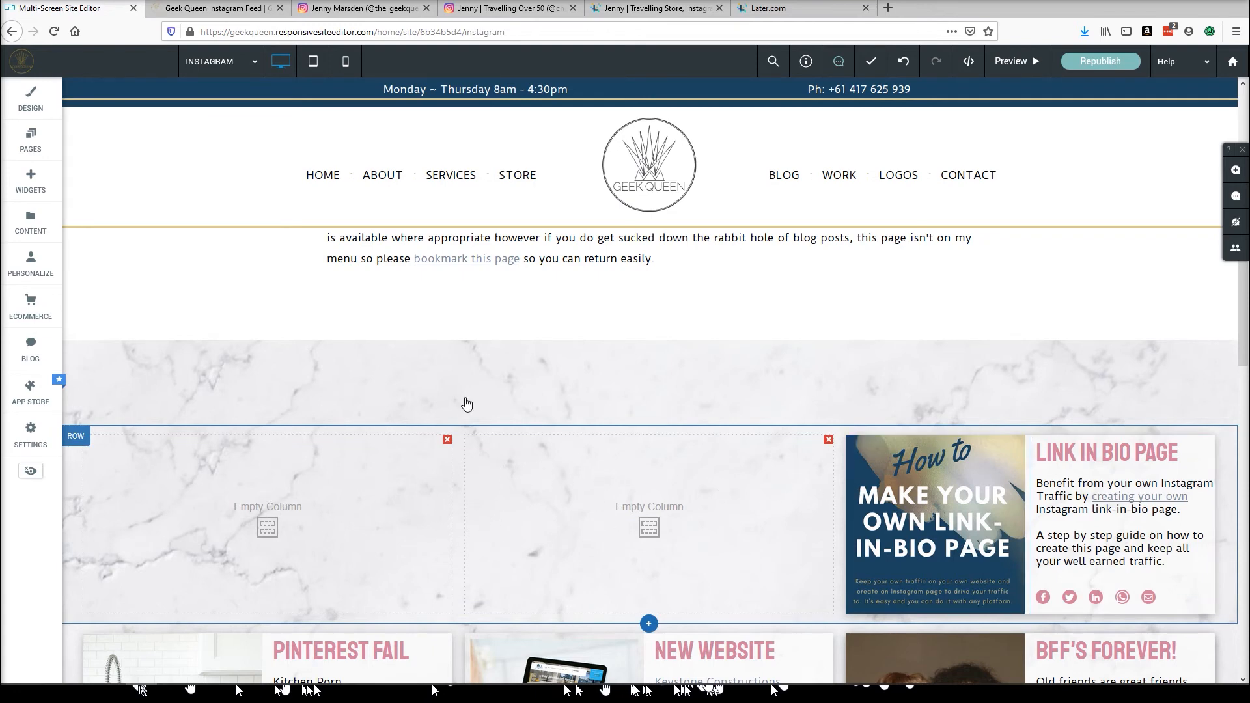
Switch to the NOT LIVE INSTA page and delete the Podcast Porn inner row from the top row's middle column.
{"action": "left_click", "coordinate": [242, 61]}
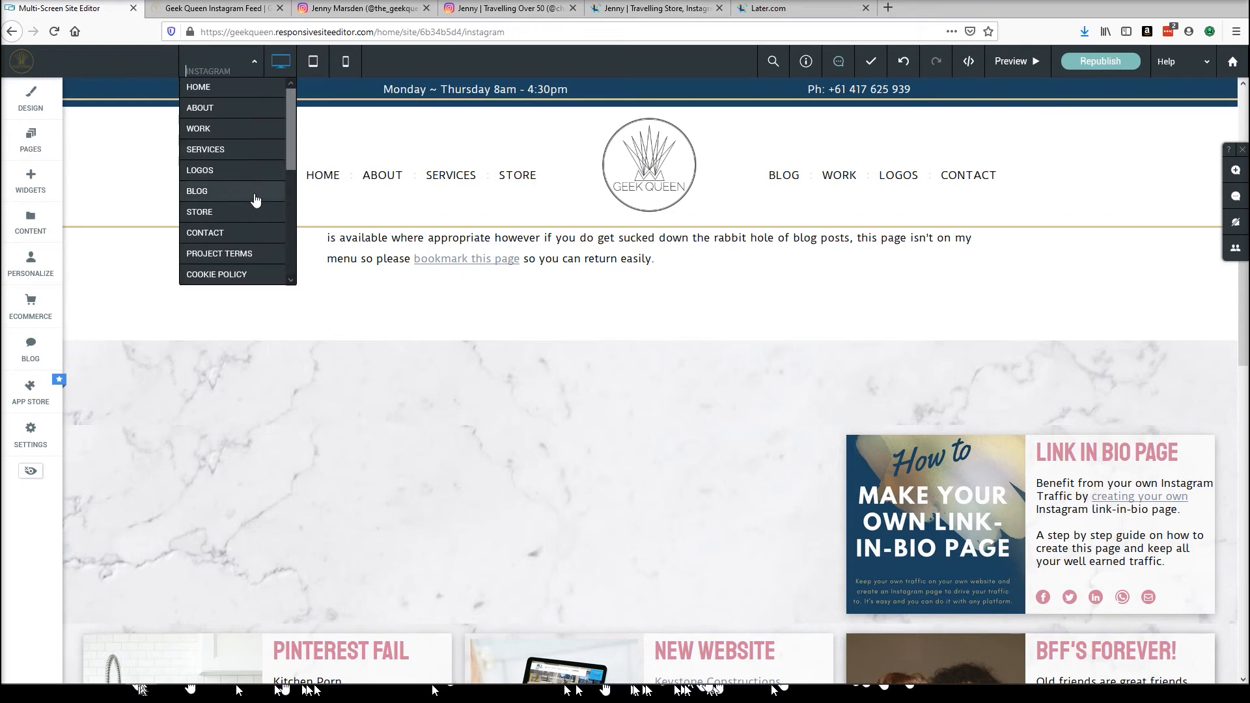
{"action": "scroll", "coordinate": [255, 199], "scroll_direction": "down", "scroll_amount": 5}
{"action": "left_click", "coordinate": [223, 274]}
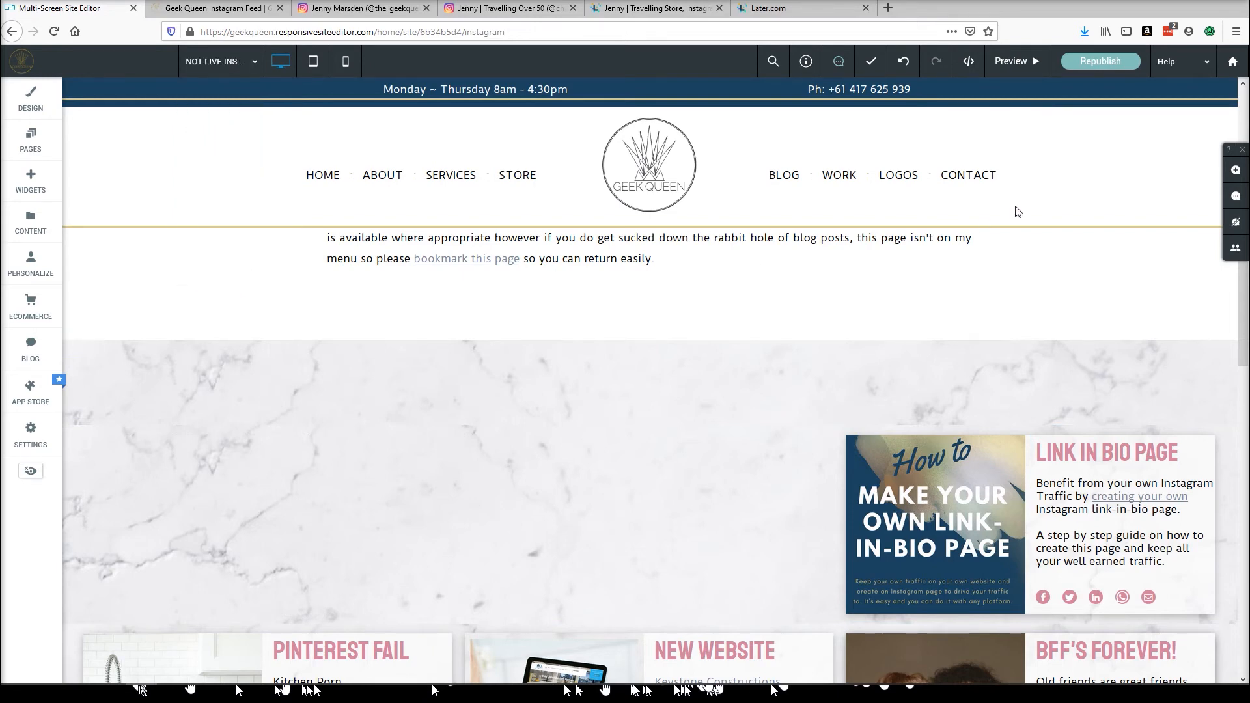
{"action": "scroll", "coordinate": [917, 311], "scroll_direction": "down", "scroll_amount": 10}
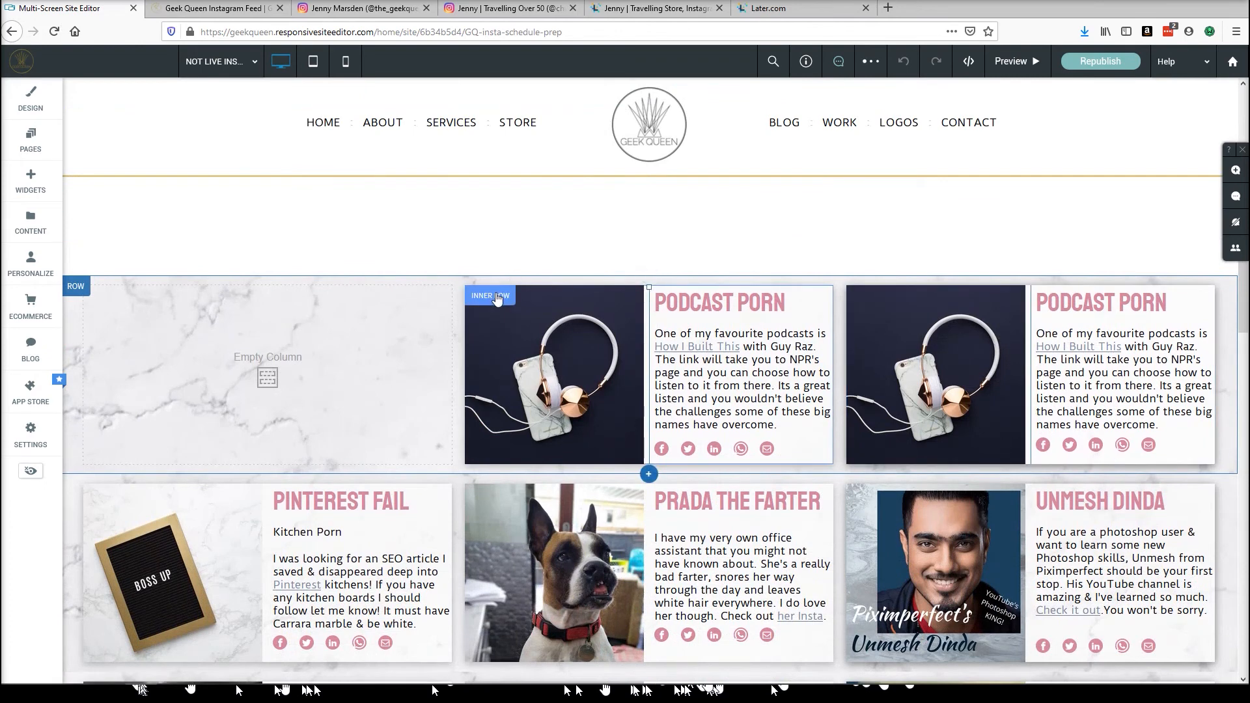
{"action": "right_click", "coordinate": [494, 298]}
{"action": "left_click", "coordinate": [487, 577]}
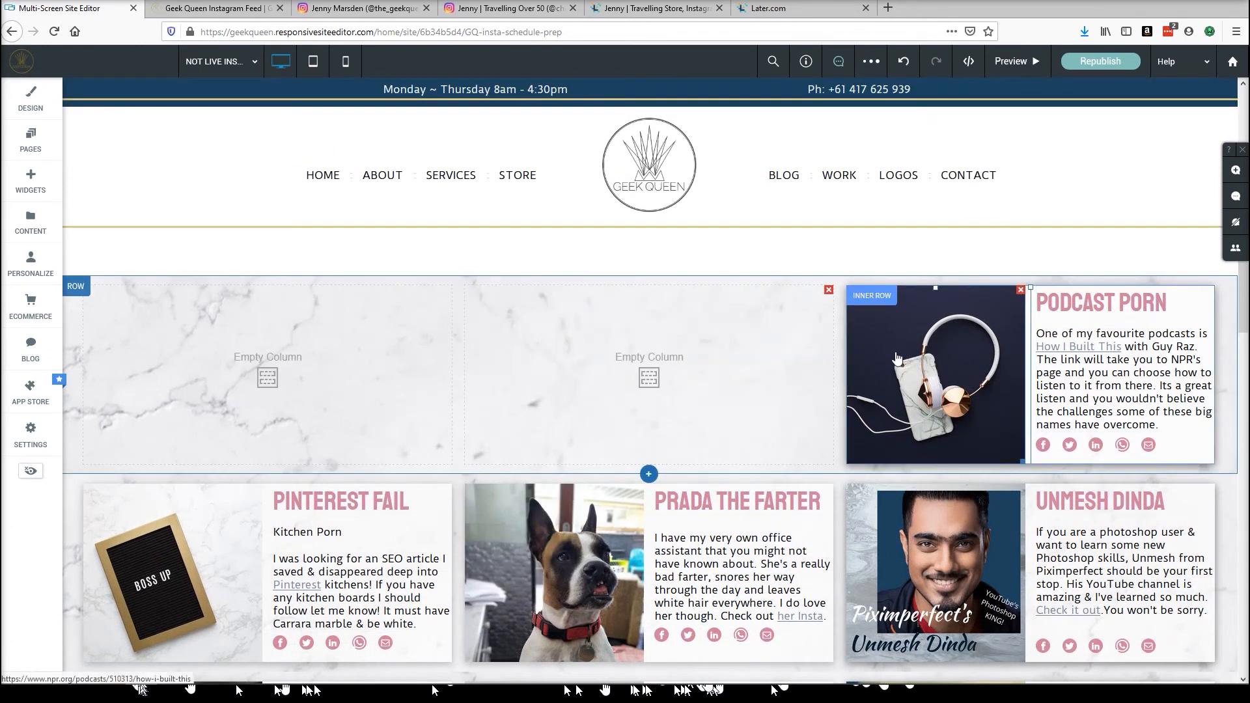
Return to the INSTAGRAM page and scroll through its feed rows.
{"action": "scroll", "coordinate": [895, 357], "scroll_direction": "down", "scroll_amount": 3}
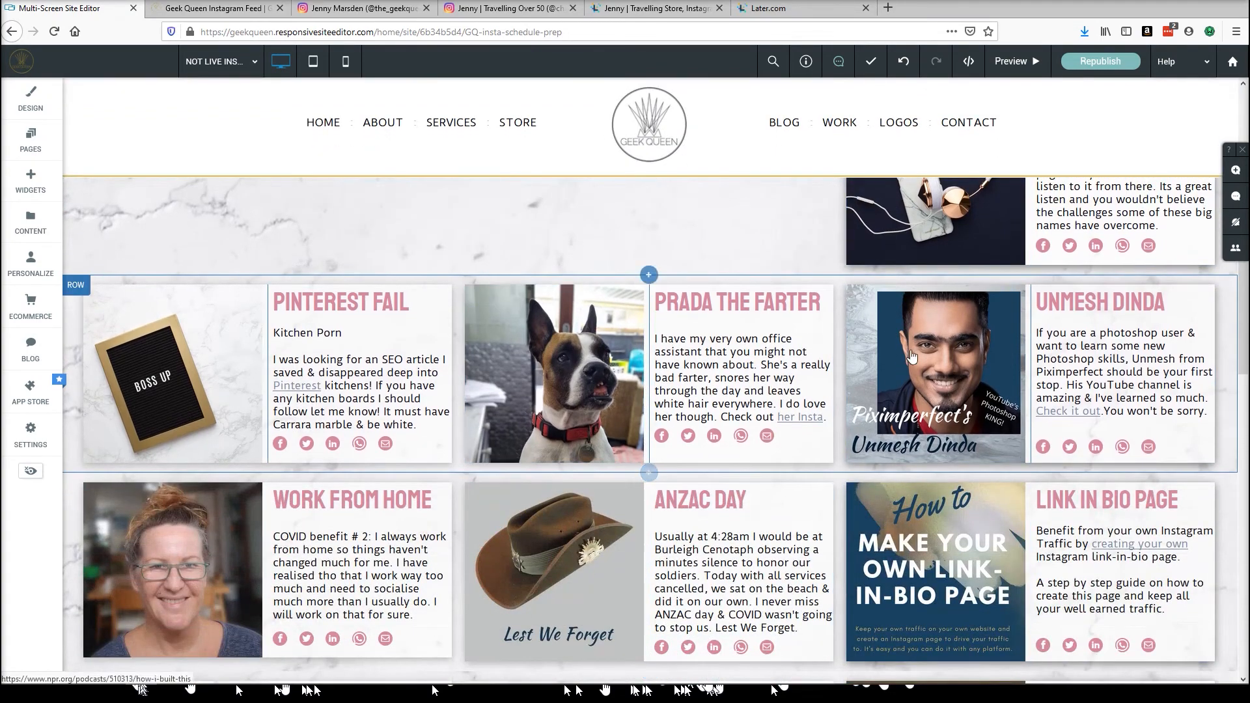
{"action": "scroll", "coordinate": [924, 332], "scroll_direction": "up", "scroll_amount": 2}
{"action": "scroll", "coordinate": [898, 378], "scroll_direction": "down", "scroll_amount": 5}
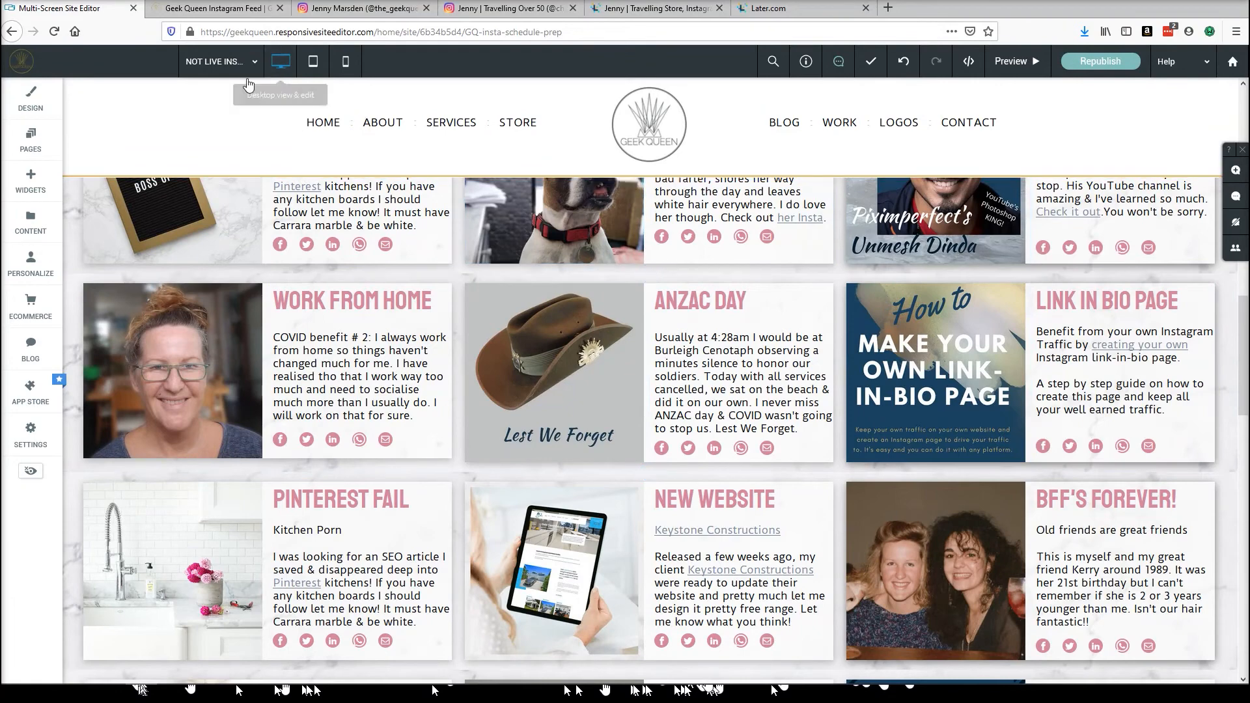
{"action": "left_click", "coordinate": [202, 56]}
{"action": "scroll", "coordinate": [248, 209], "scroll_direction": "down", "scroll_amount": 4}
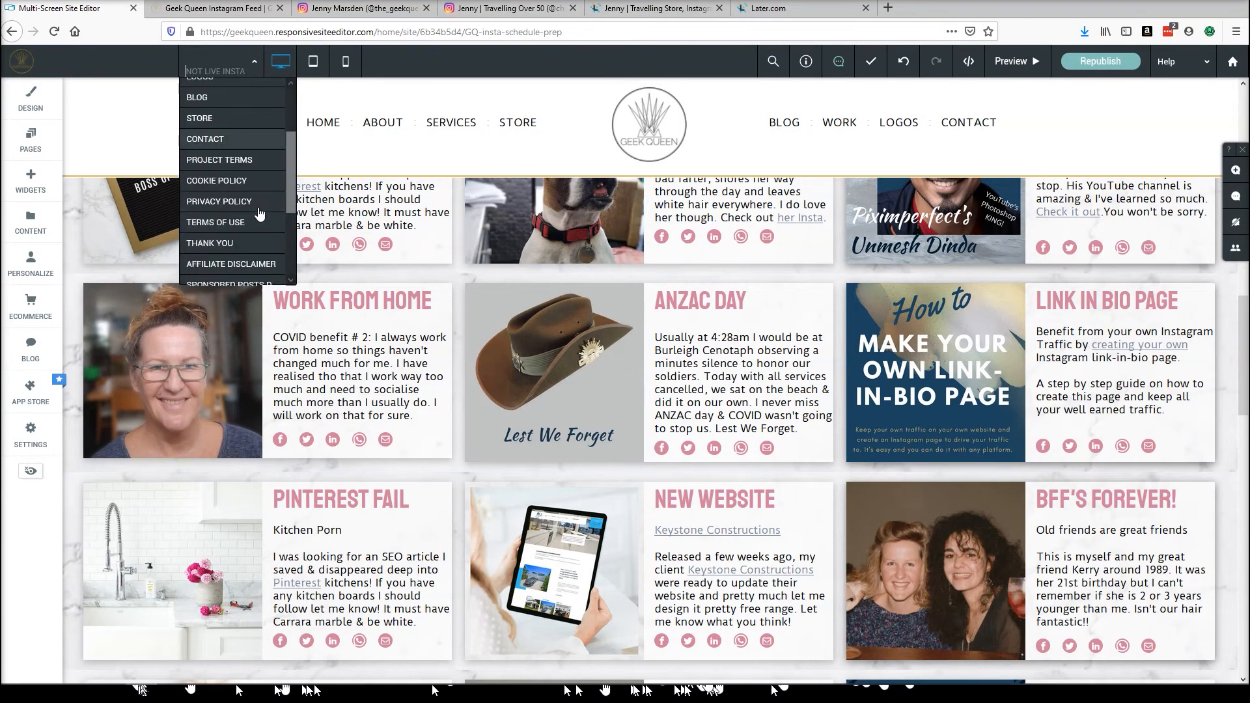
{"action": "left_click", "coordinate": [206, 254]}
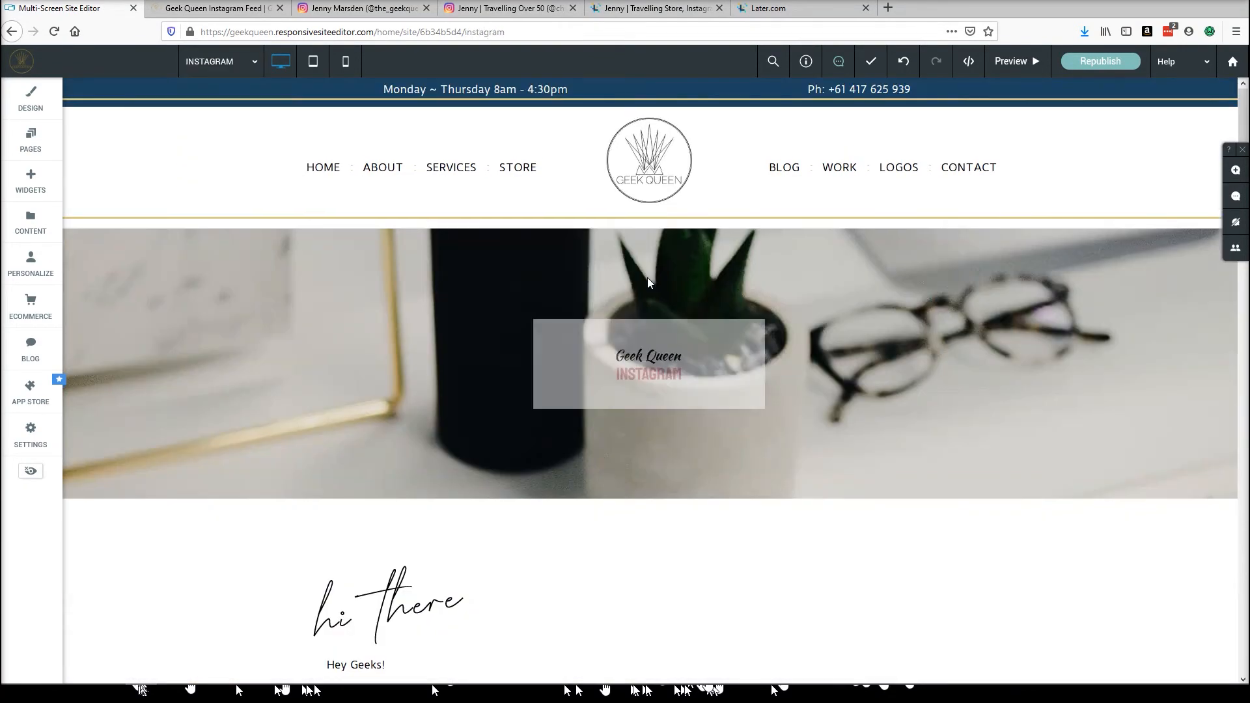
{"action": "scroll", "coordinate": [783, 307], "scroll_direction": "down", "scroll_amount": 10}
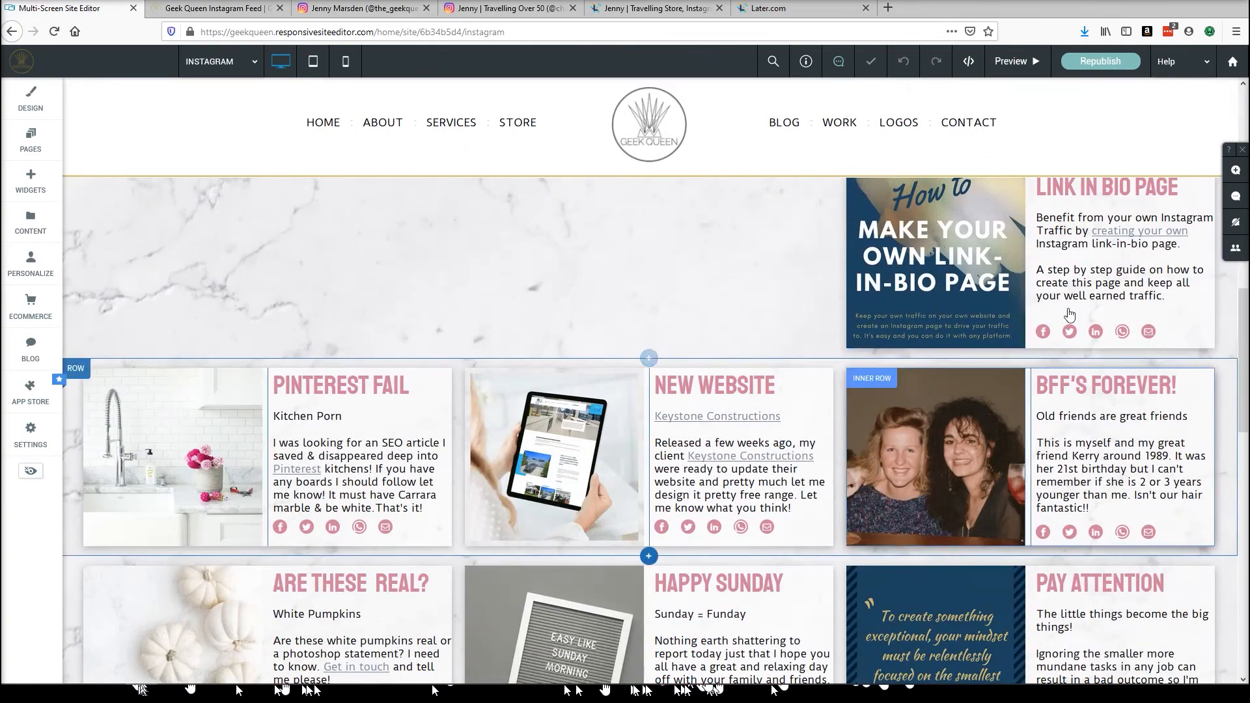
{"action": "scroll", "coordinate": [749, 247], "scroll_direction": "up", "scroll_amount": 2}
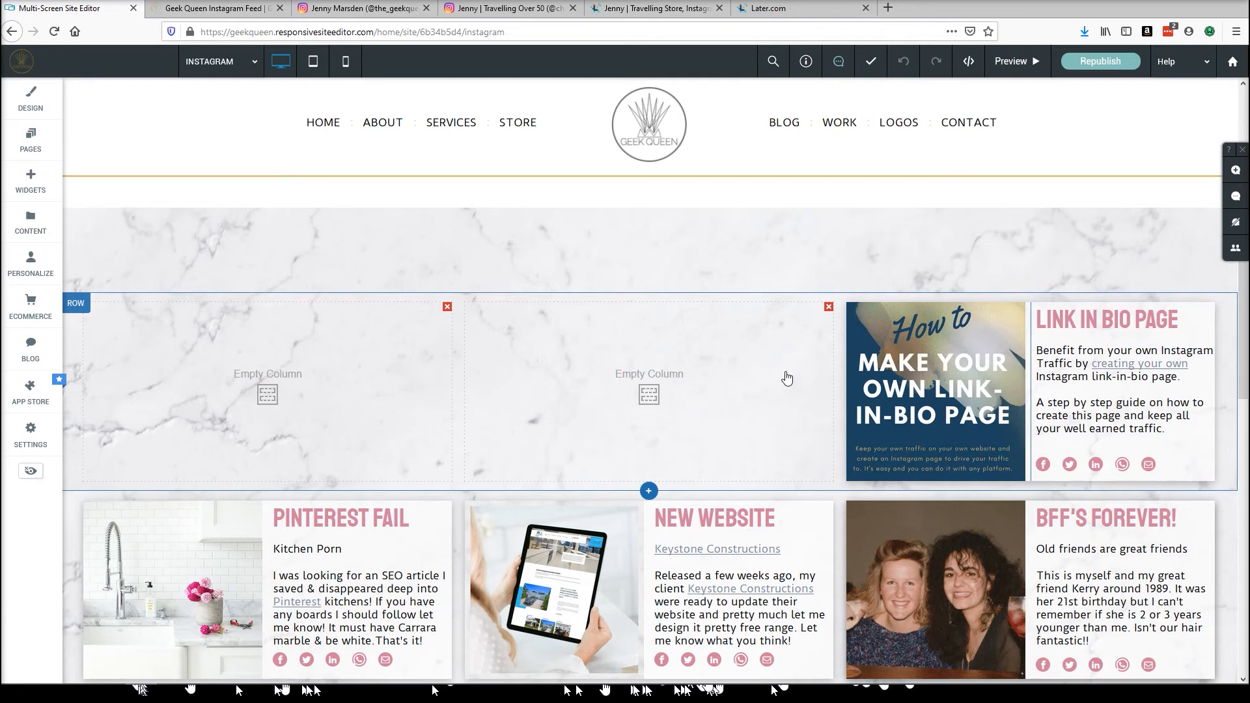
{"action": "scroll", "coordinate": [780, 371], "scroll_direction": "down", "scroll_amount": 3}
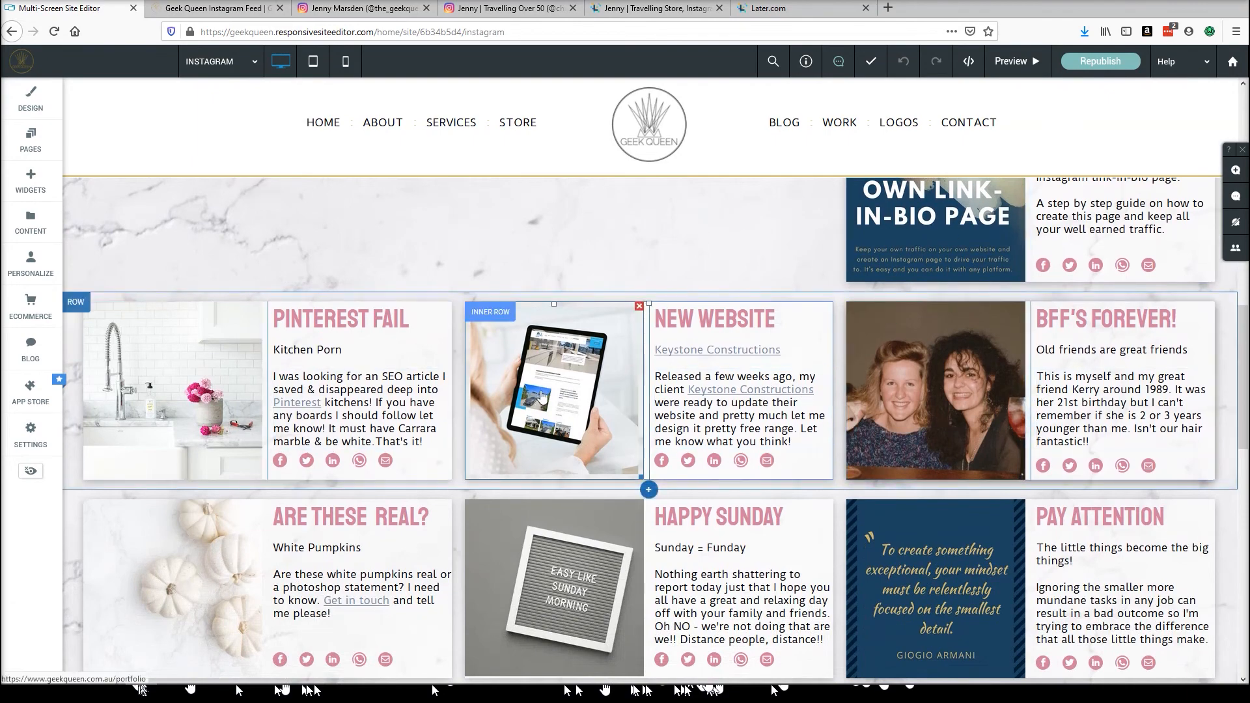
{"action": "scroll", "coordinate": [548, 399], "scroll_direction": "up", "scroll_amount": 4}
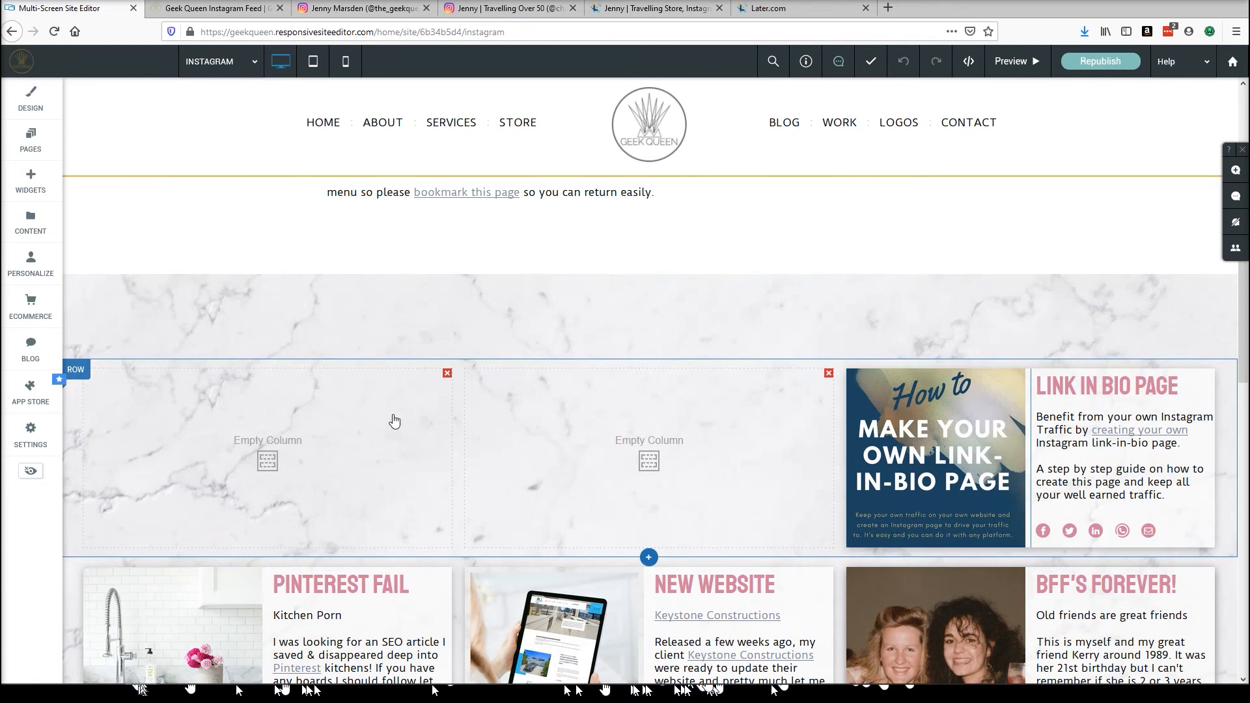
{"action": "scroll", "coordinate": [419, 385], "scroll_direction": "up", "scroll_amount": 3}
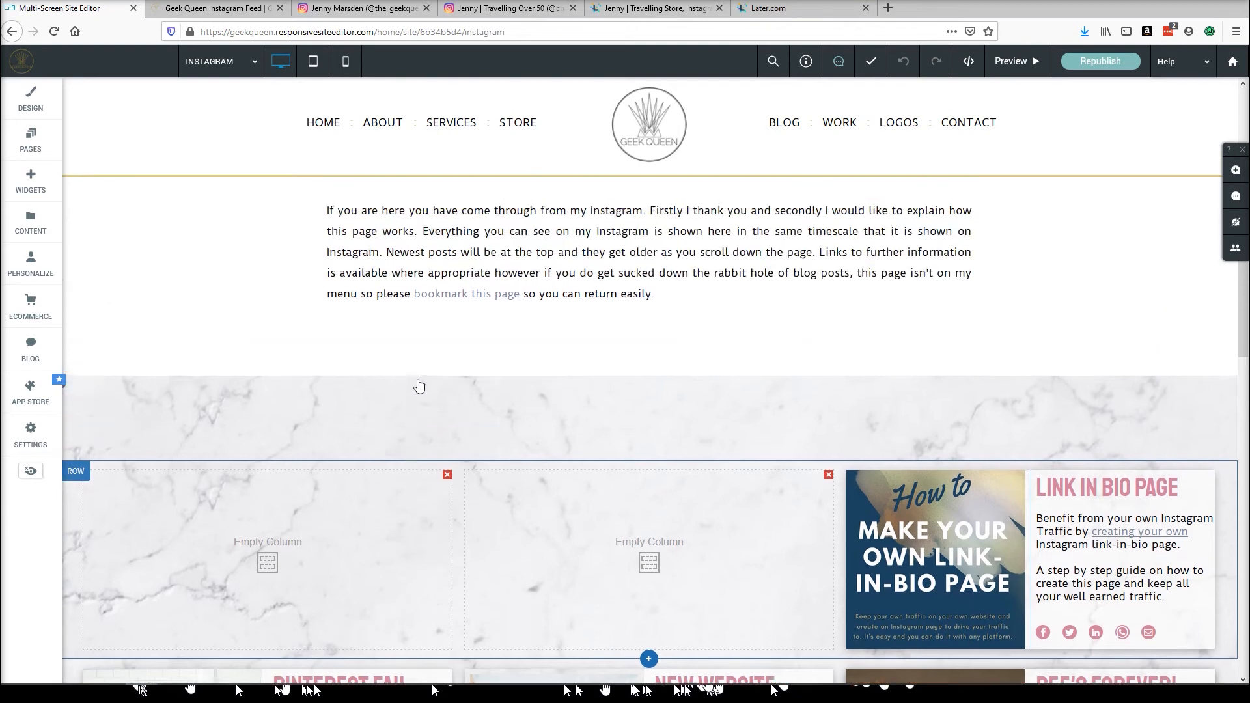
{"action": "scroll", "coordinate": [418, 385], "scroll_direction": "up", "scroll_amount": 3}
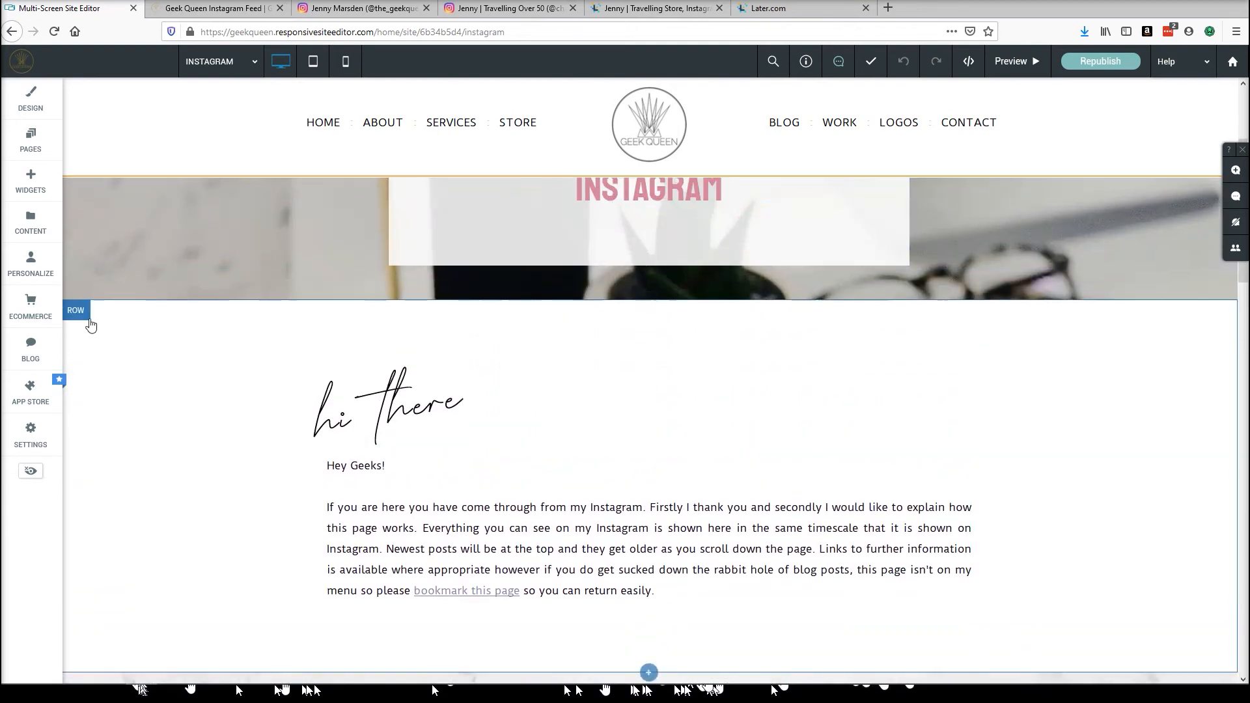
Open the INSTAGRAM page's settings to review its page URL and SEO details, then close them.
{"action": "left_click", "coordinate": [34, 139]}
{"action": "scroll", "coordinate": [111, 261], "scroll_direction": "down", "scroll_amount": 5}
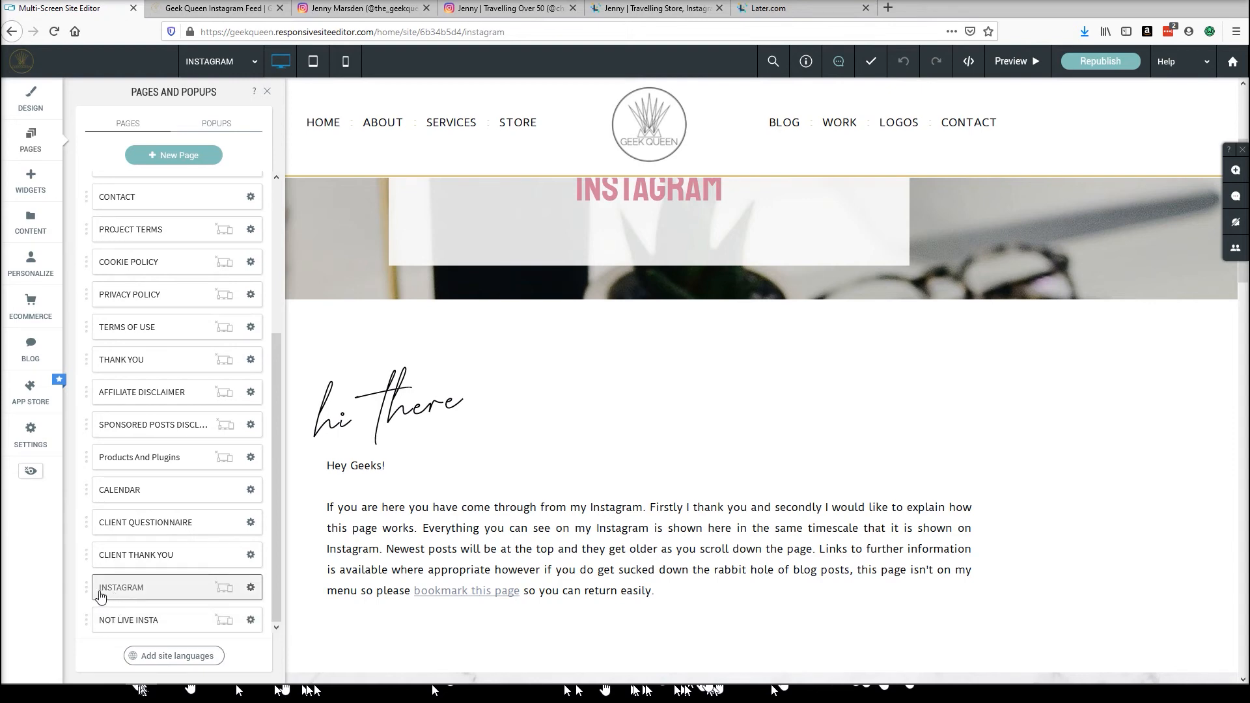
{"action": "left_click", "coordinate": [251, 588]}
{"action": "left_click", "coordinate": [296, 486]}
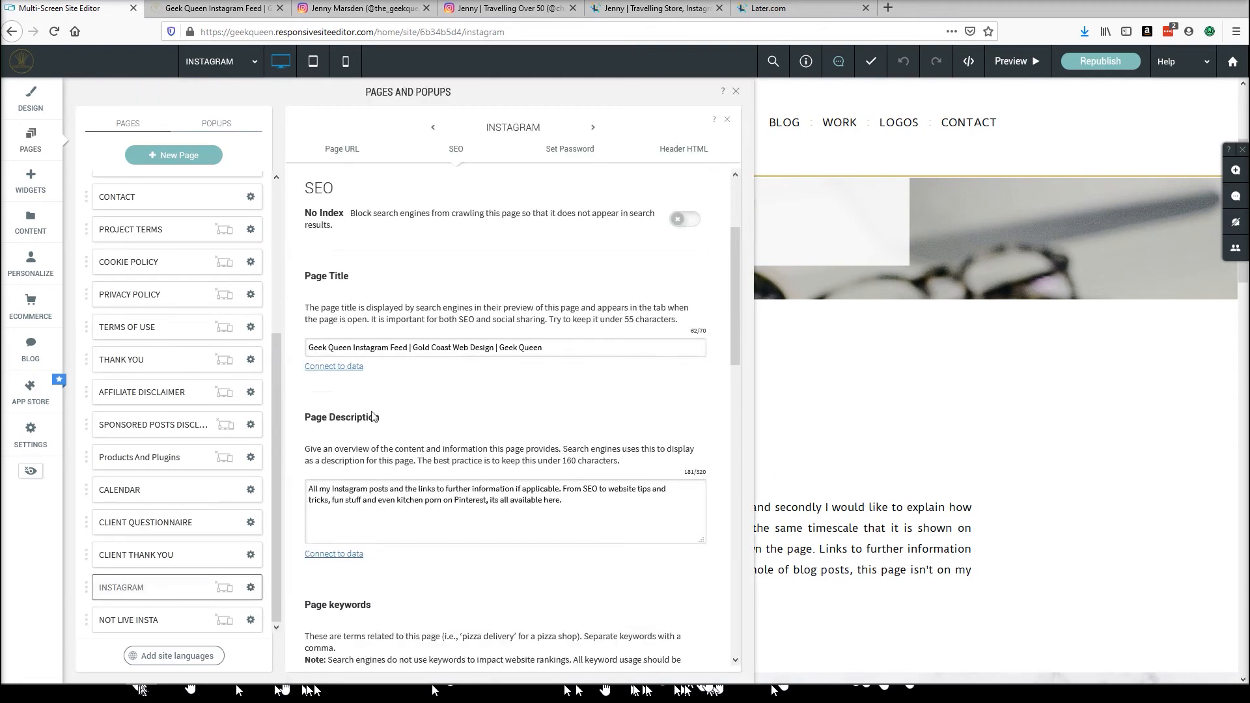
{"action": "scroll", "coordinate": [458, 369], "scroll_direction": "up", "scroll_amount": 3}
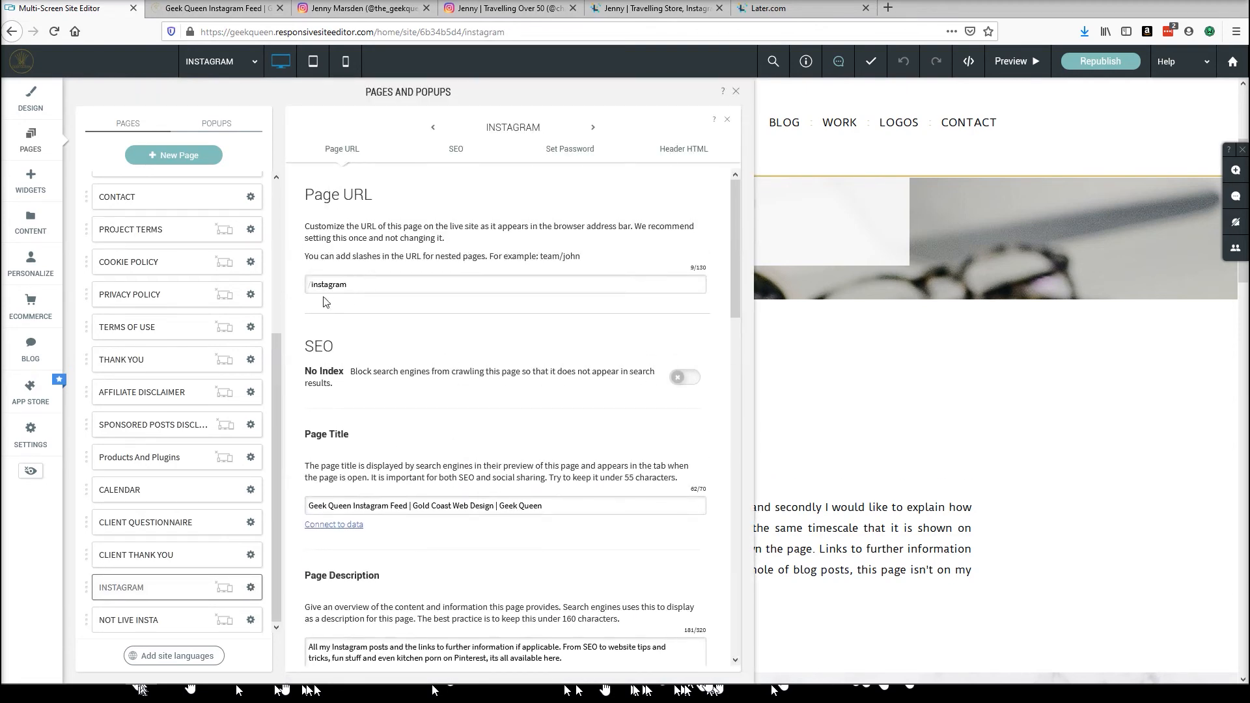
{"action": "left_click", "coordinate": [735, 92]}
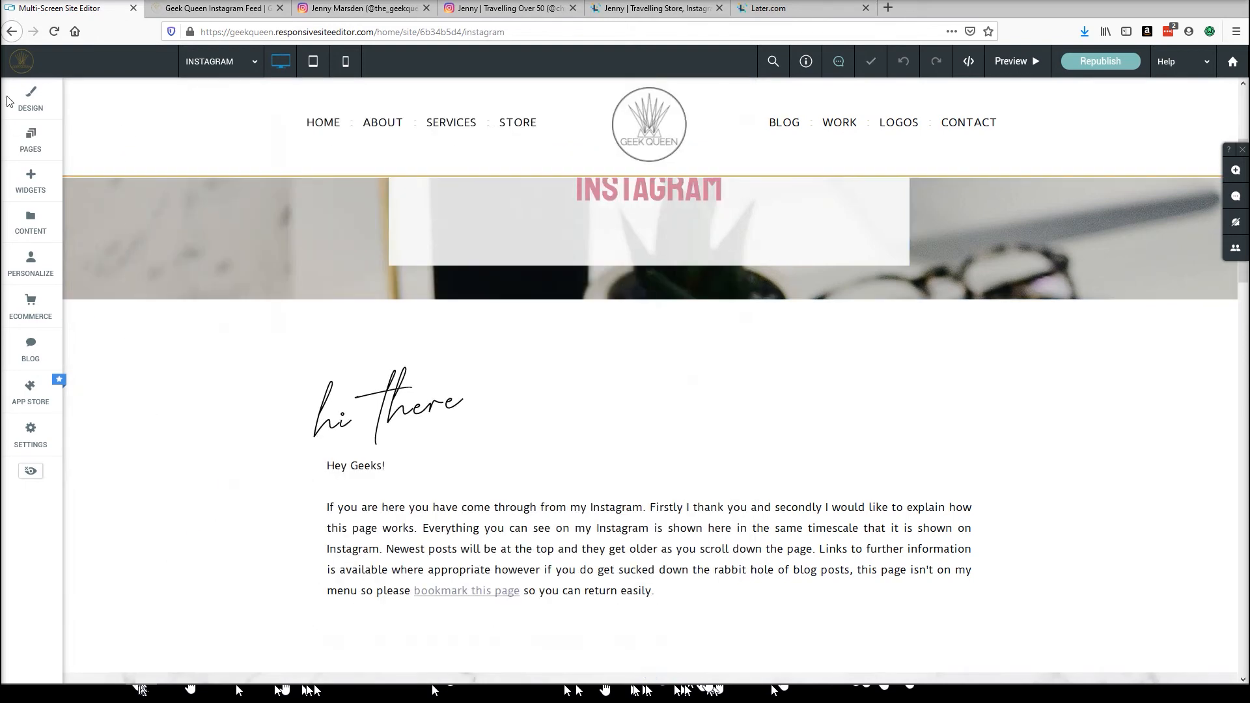
Switch back to the NOT LIVE INSTA page and scroll to its feed rows.
{"action": "left_click", "coordinate": [31, 139]}
{"action": "scroll", "coordinate": [179, 391], "scroll_direction": "down", "scroll_amount": 5}
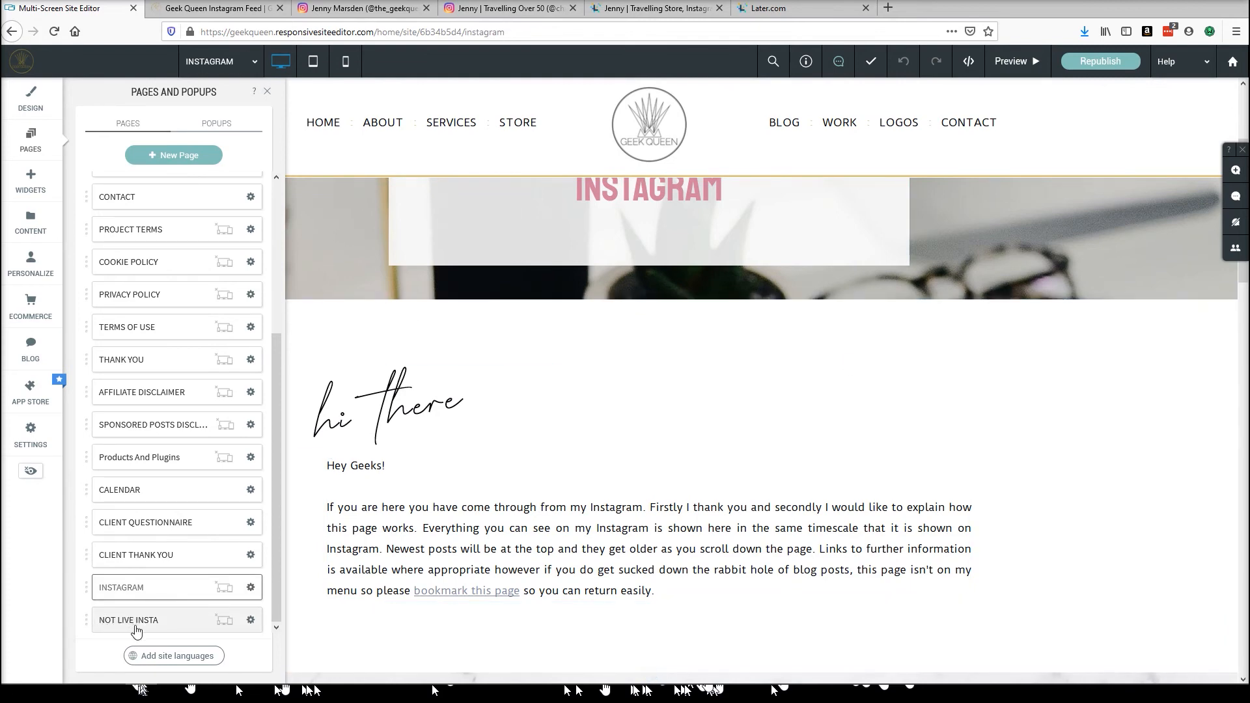
{"action": "left_click", "coordinate": [267, 92]}
{"action": "scroll", "coordinate": [772, 409], "scroll_direction": "down", "scroll_amount": 5}
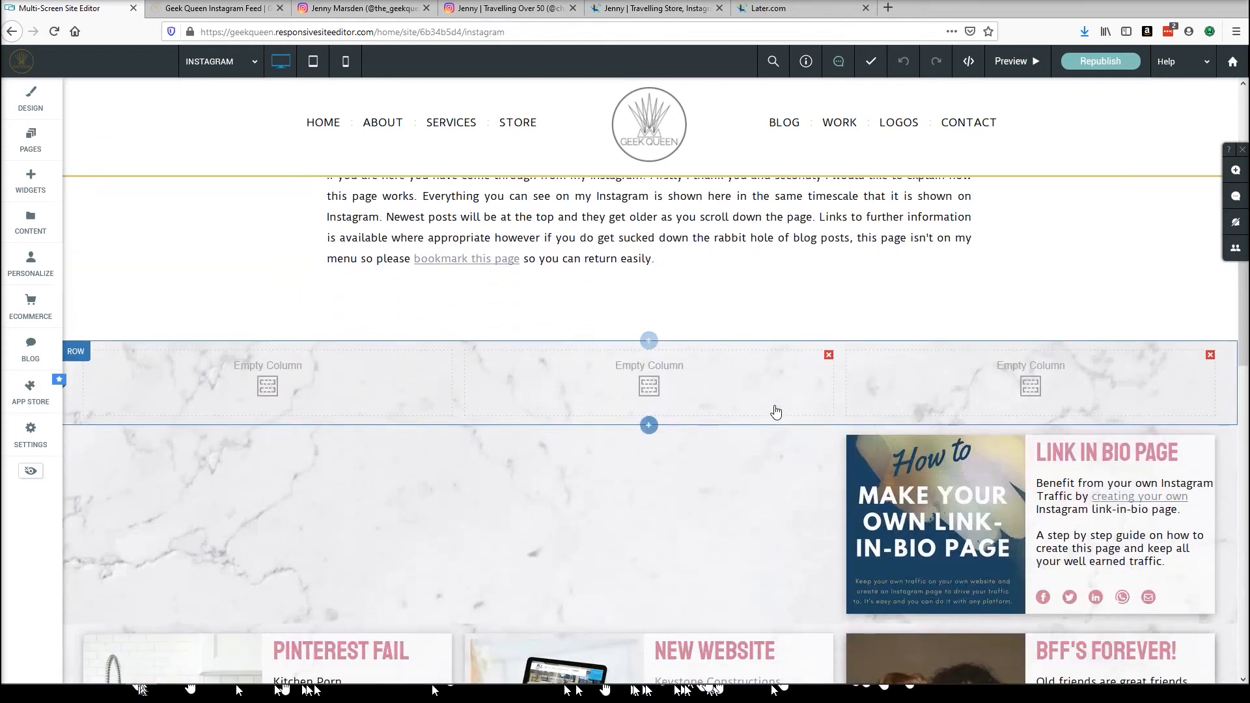
{"action": "left_click", "coordinate": [225, 65]}
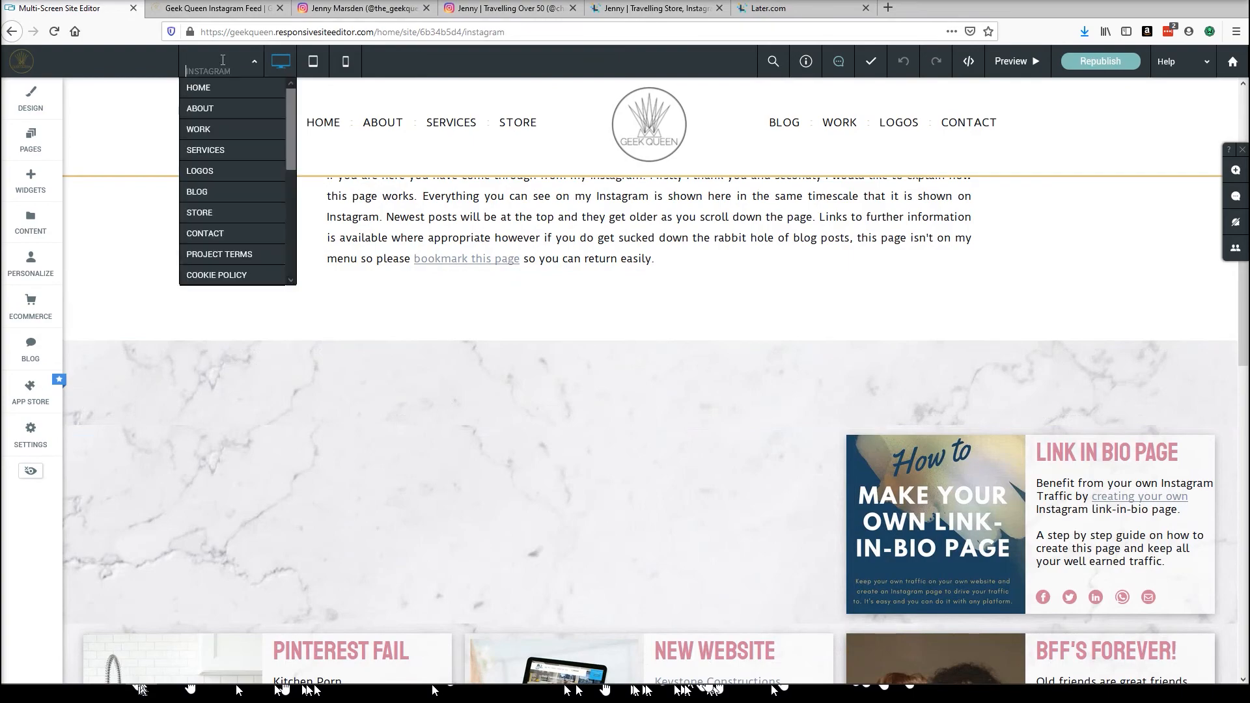
{"action": "scroll", "coordinate": [221, 260], "scroll_direction": "down", "scroll_amount": 4}
{"action": "left_click", "coordinate": [218, 276]}
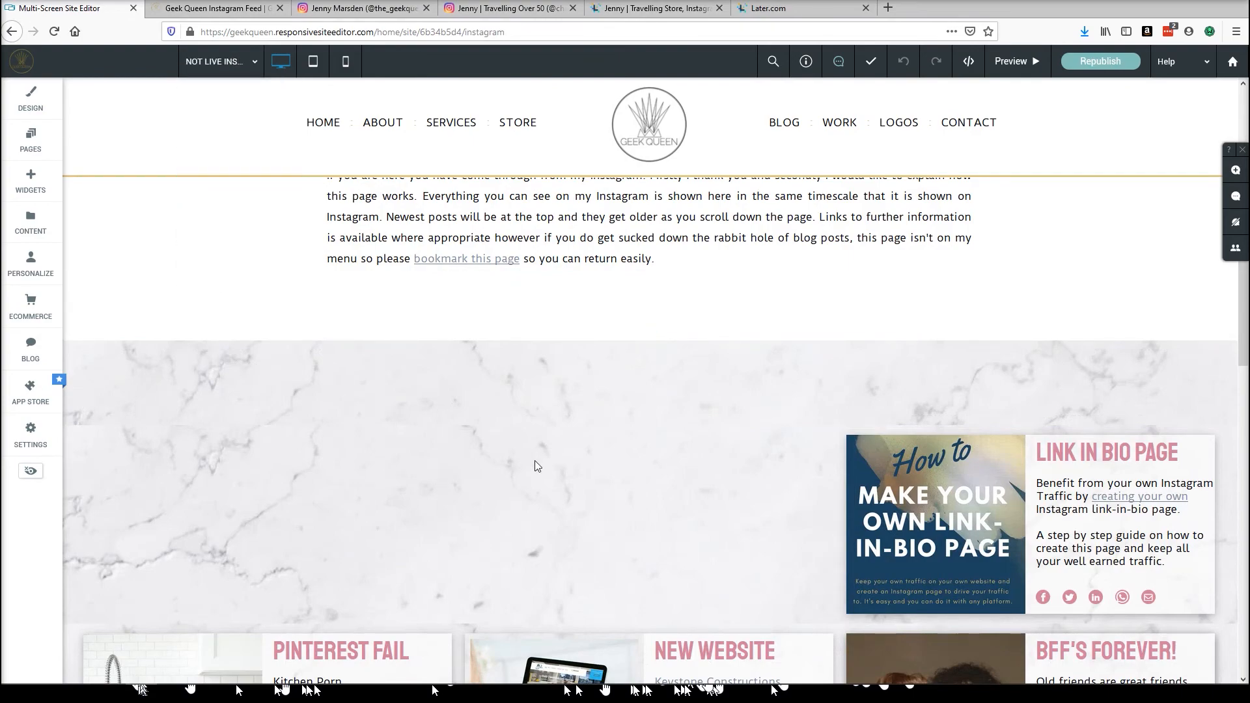
{"action": "scroll", "coordinate": [681, 482], "scroll_direction": "down", "scroll_amount": 10}
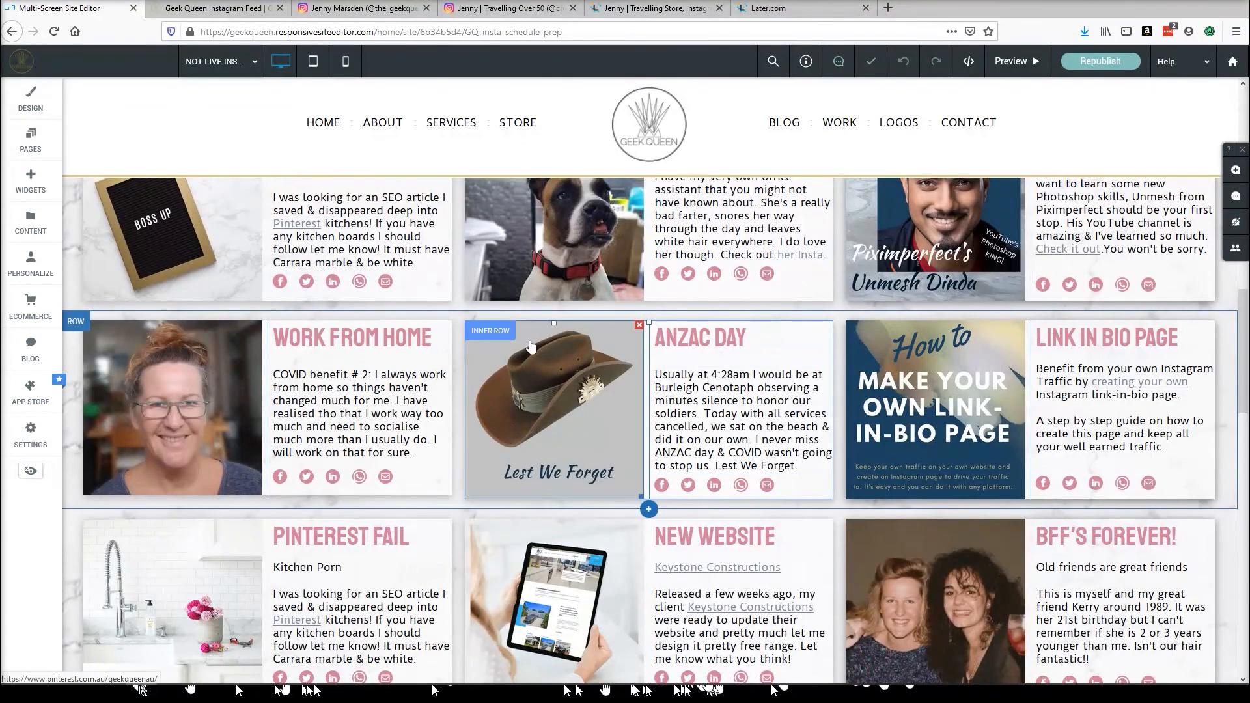
{"action": "right_click", "coordinate": [488, 331]}
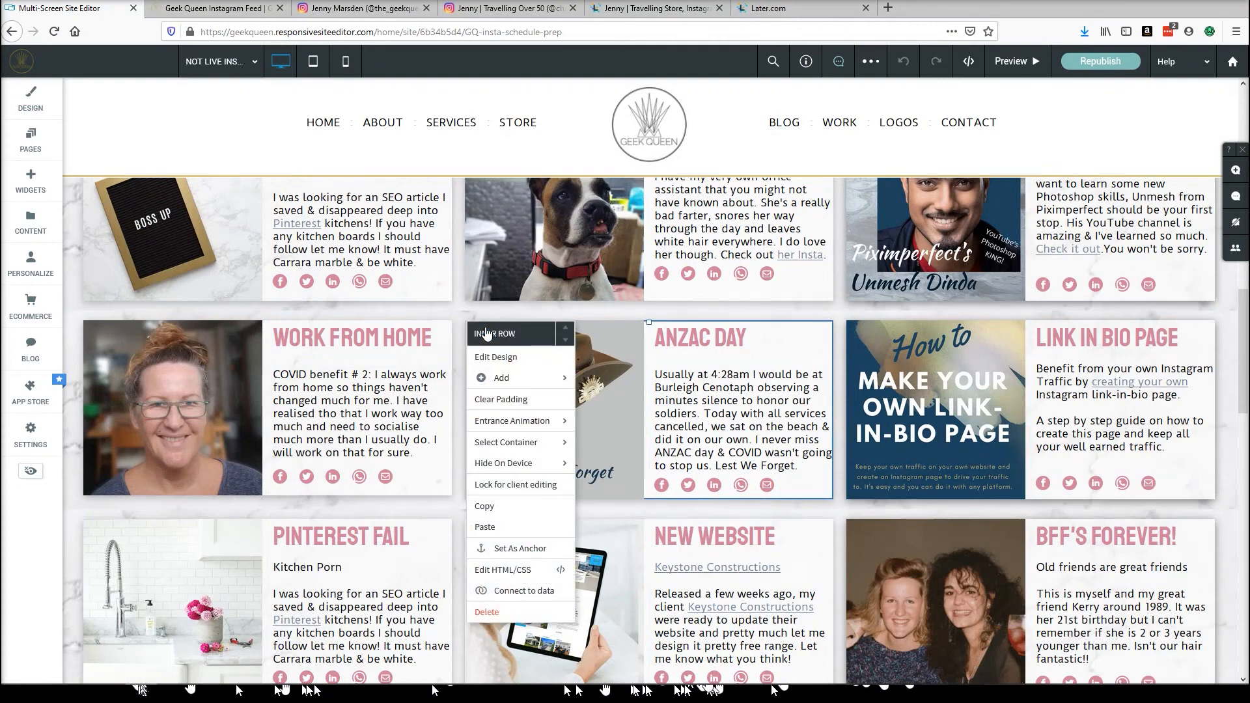
{"action": "left_click", "coordinate": [252, 61]}
{"action": "scroll", "coordinate": [241, 208], "scroll_direction": "down", "scroll_amount": 5}
{"action": "left_click", "coordinate": [221, 252]}
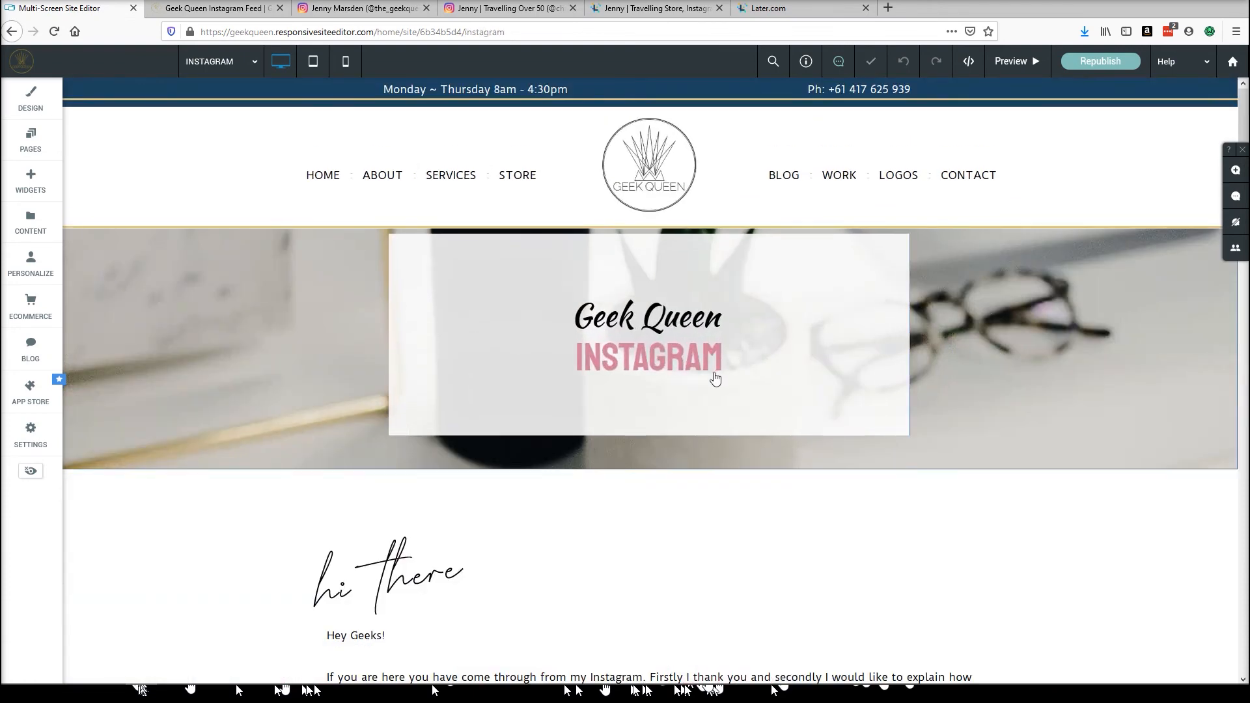
{"action": "scroll", "coordinate": [714, 365], "scroll_direction": "down", "scroll_amount": 10}
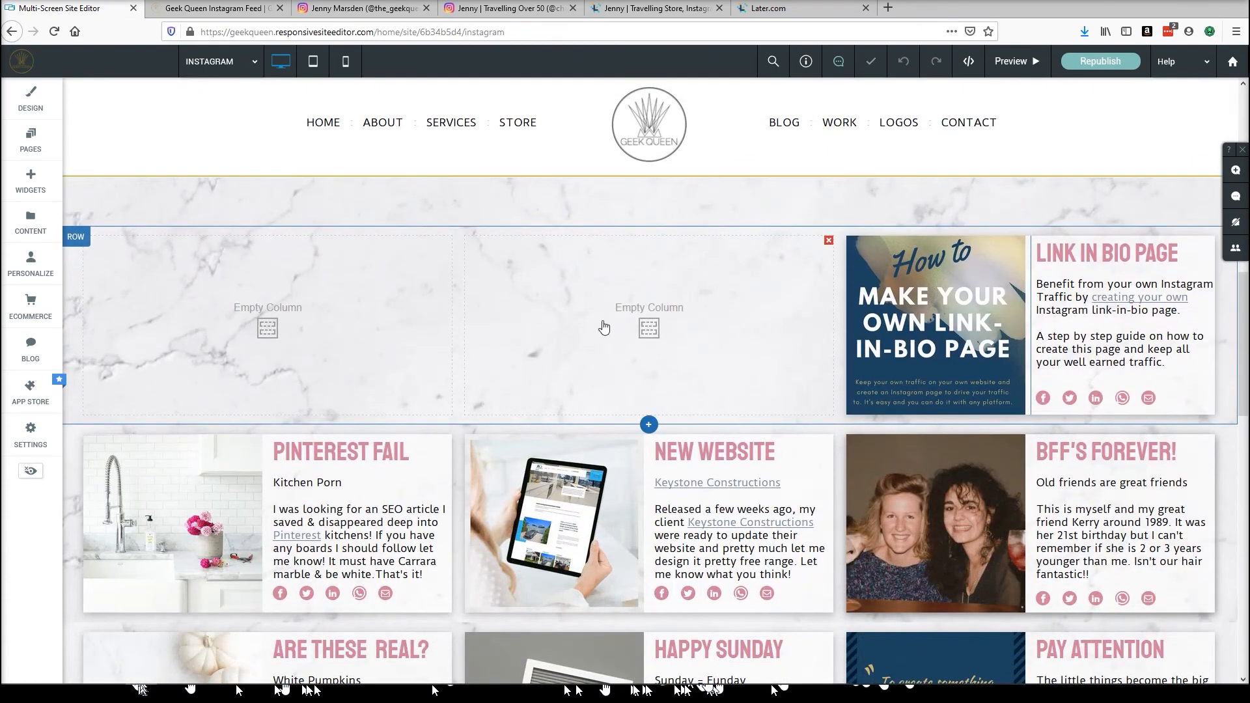
{"action": "left_click", "coordinate": [604, 328]}
{"action": "left_click", "coordinate": [409, 200]}
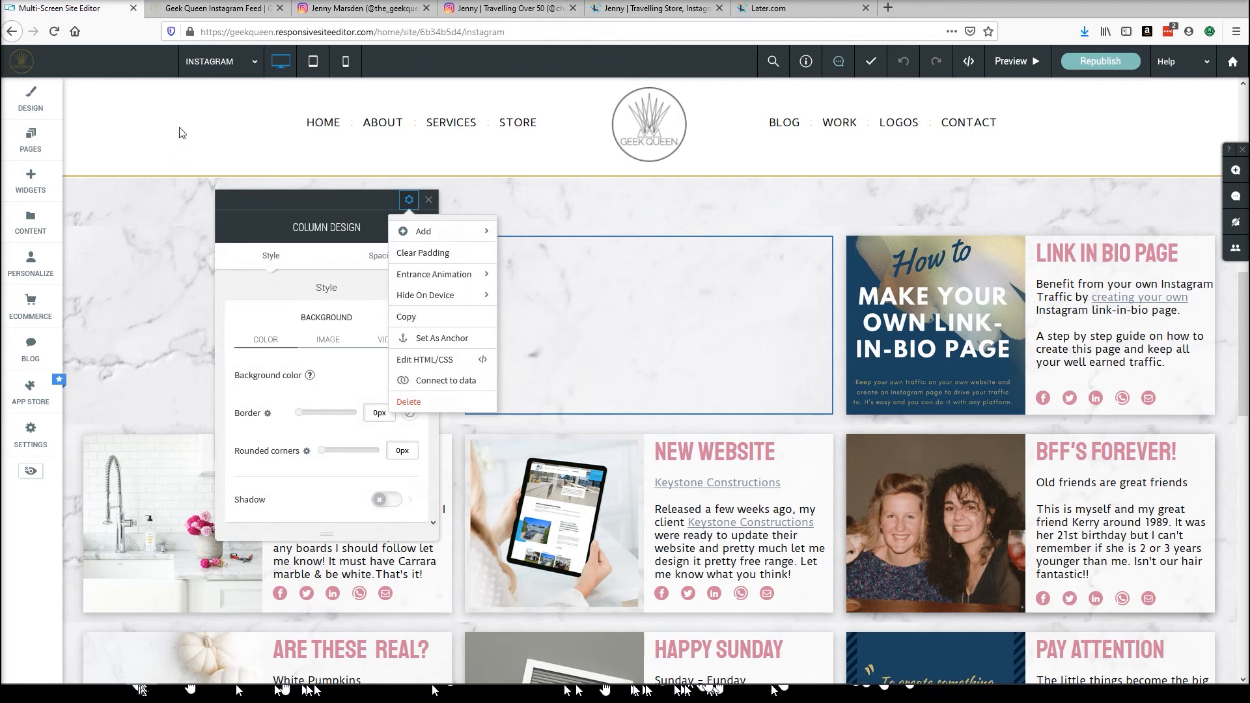
Switch back to the NOT LIVE INSTA page and copy the ANZAC DAY inner row.
{"action": "left_click", "coordinate": [225, 63]}
{"action": "scroll", "coordinate": [231, 234], "scroll_direction": "down", "scroll_amount": 3}
{"action": "scroll", "coordinate": [231, 235], "scroll_direction": "down", "scroll_amount": 1}
{"action": "left_click", "coordinate": [207, 273]}
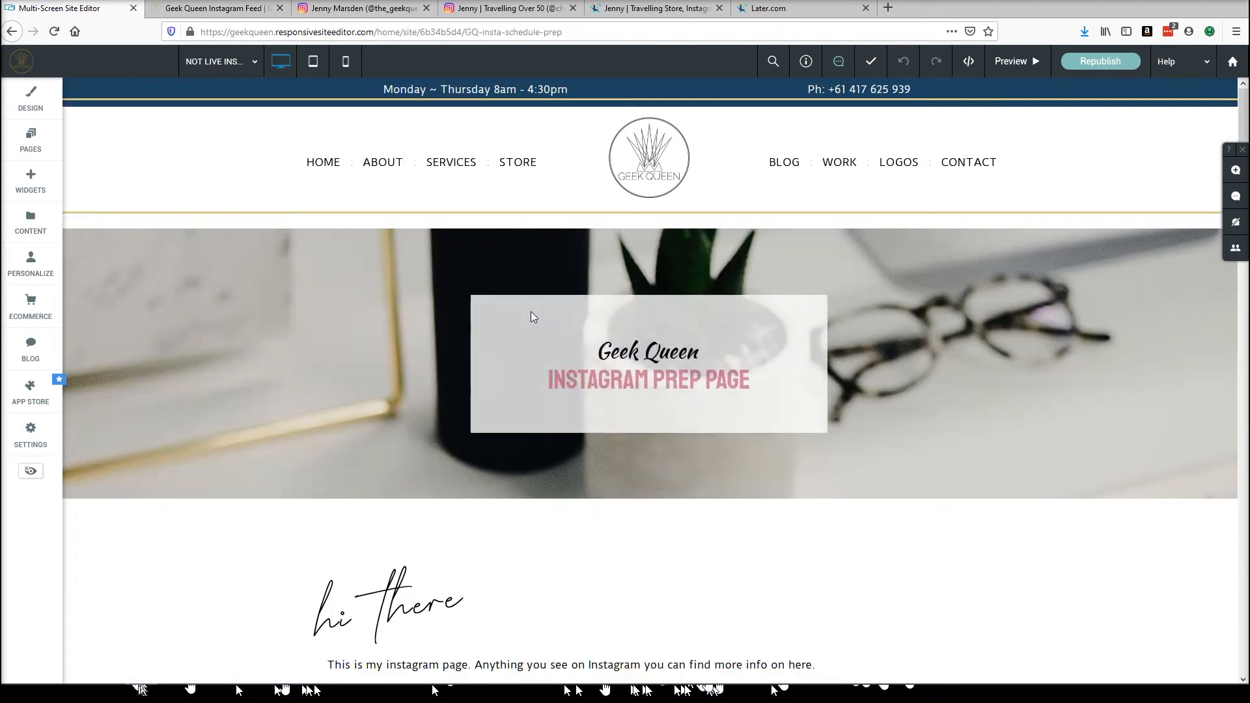
{"action": "scroll", "coordinate": [589, 380], "scroll_direction": "down", "scroll_amount": 10}
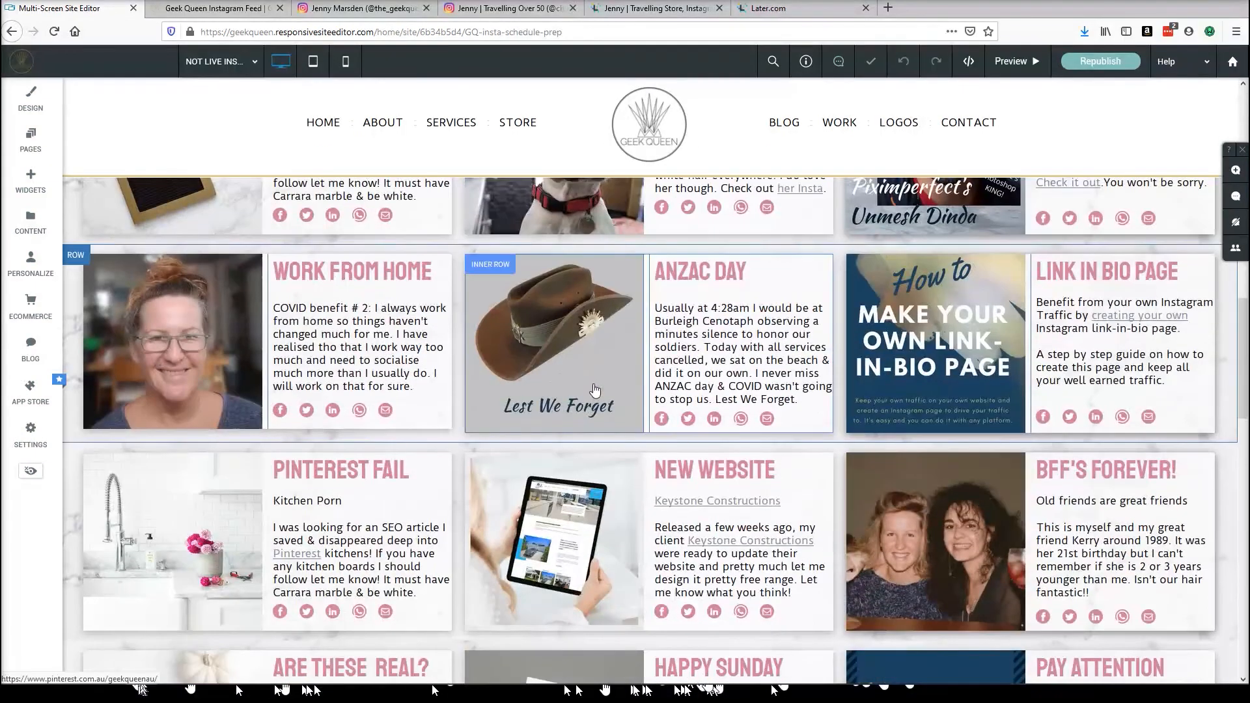
{"action": "left_click", "coordinate": [490, 265]}
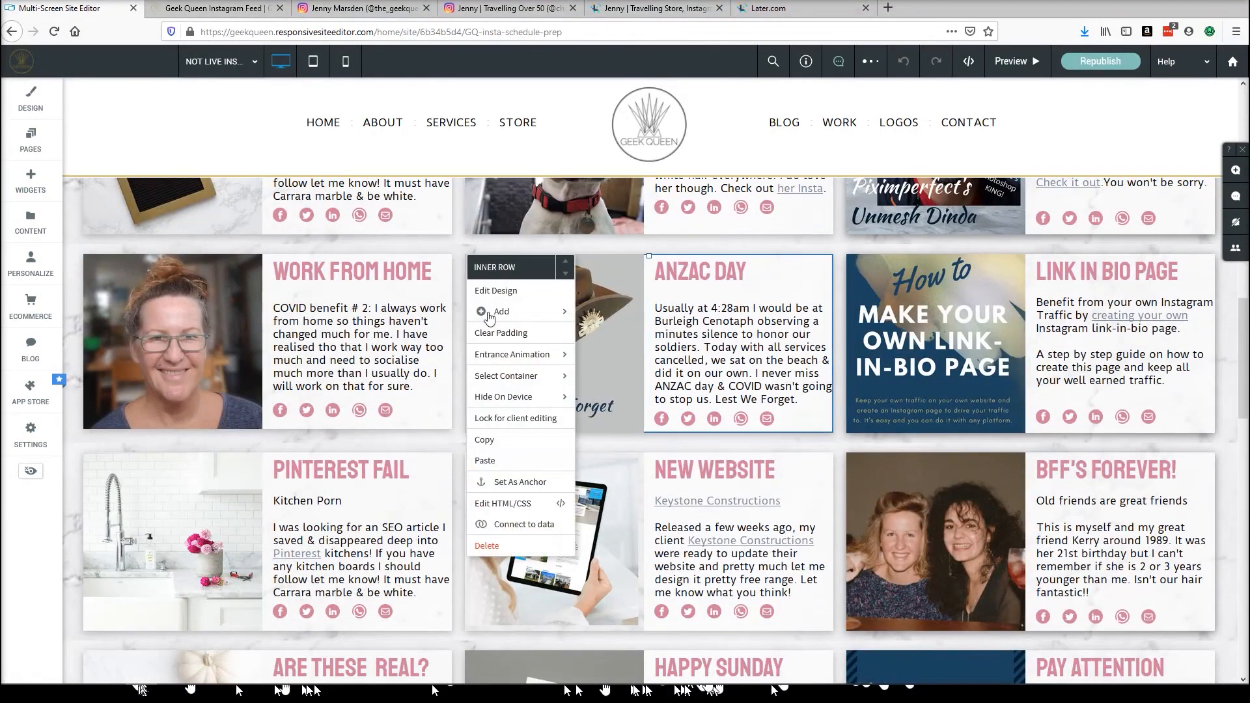
{"action": "left_click", "coordinate": [485, 441]}
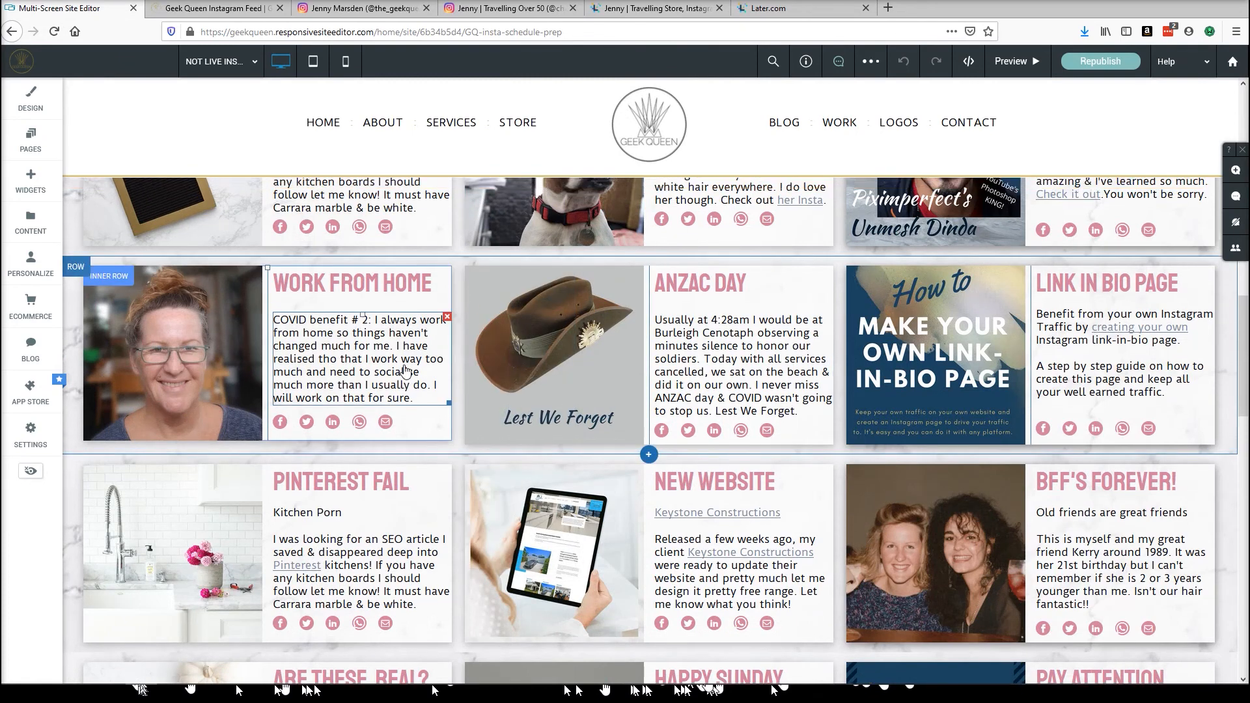
Switch to the INSTAGRAM page and paste the ANZAC DAY inner row into the top row's middle empty column.
{"action": "scroll", "coordinate": [405, 371], "scroll_direction": "up", "scroll_amount": 5}
{"action": "left_click", "coordinate": [218, 62]}
{"action": "scroll", "coordinate": [253, 234], "scroll_direction": "down", "scroll_amount": 3}
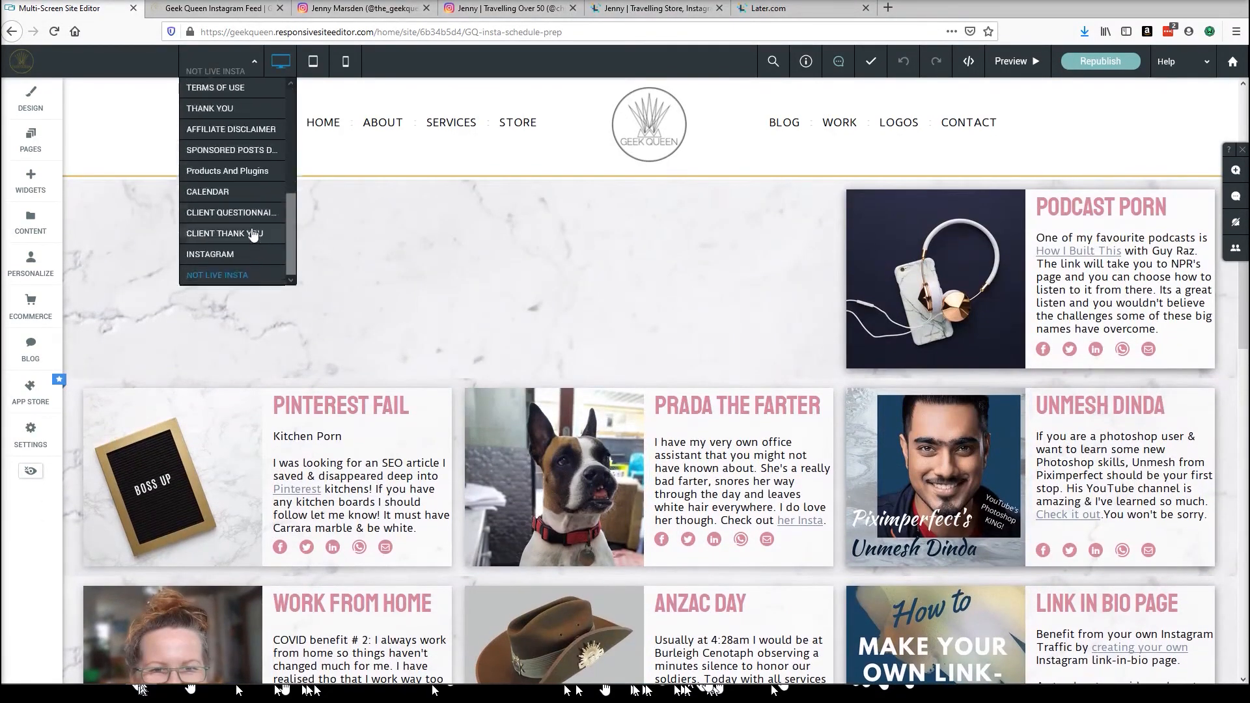
{"action": "left_click", "coordinate": [222, 253]}
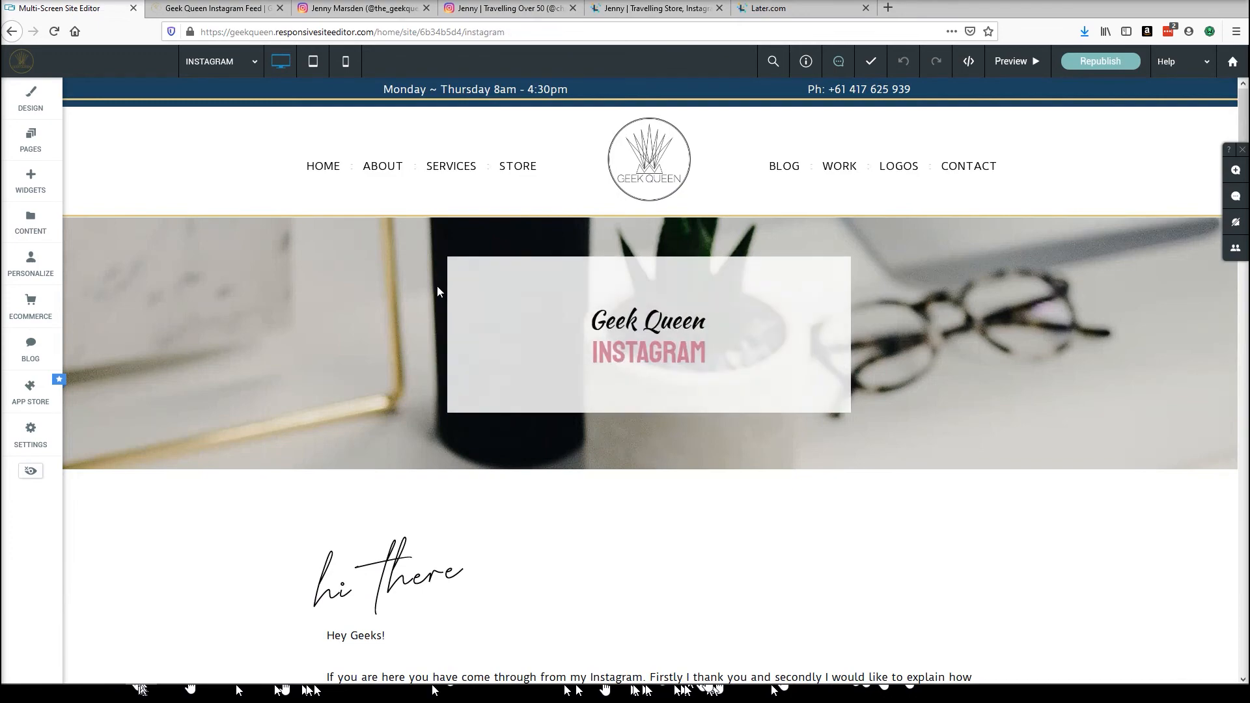
{"action": "scroll", "coordinate": [566, 432], "scroll_direction": "down", "scroll_amount": 7}
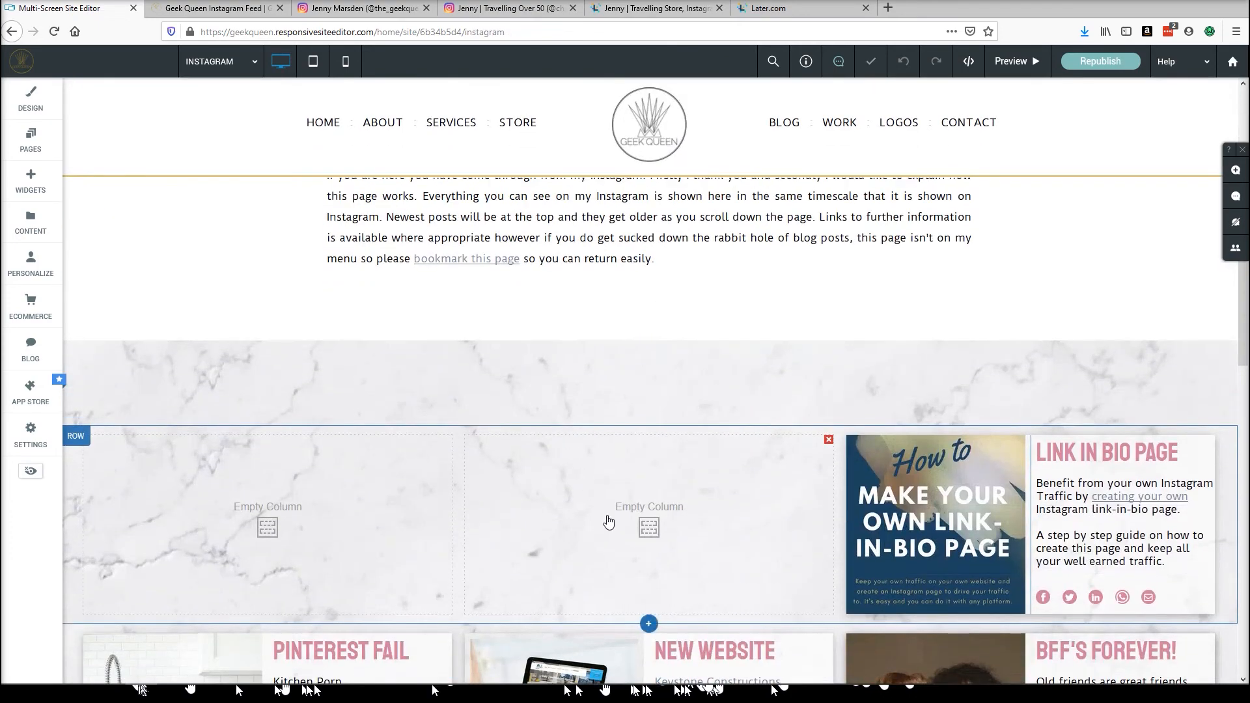
{"action": "left_click", "coordinate": [608, 521]}
{"action": "left_click", "coordinate": [409, 199]}
{"action": "mouse_move", "coordinate": [397, 280]}
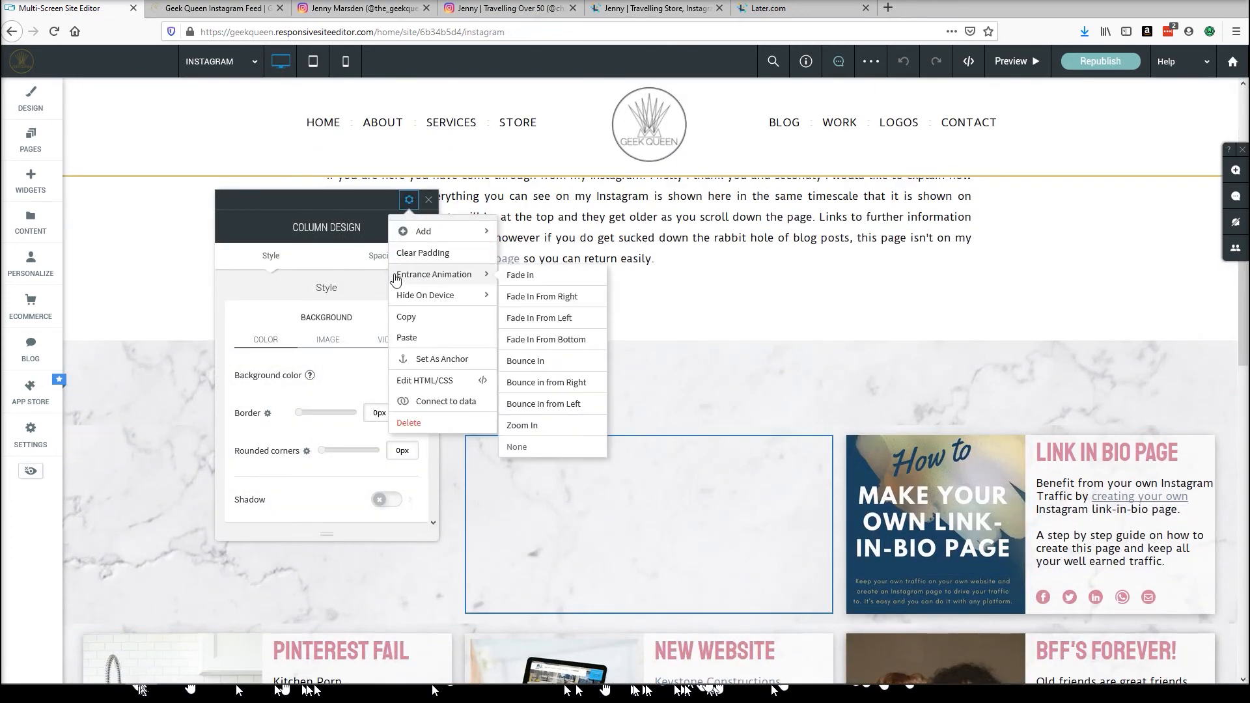
{"action": "left_click", "coordinate": [406, 337]}
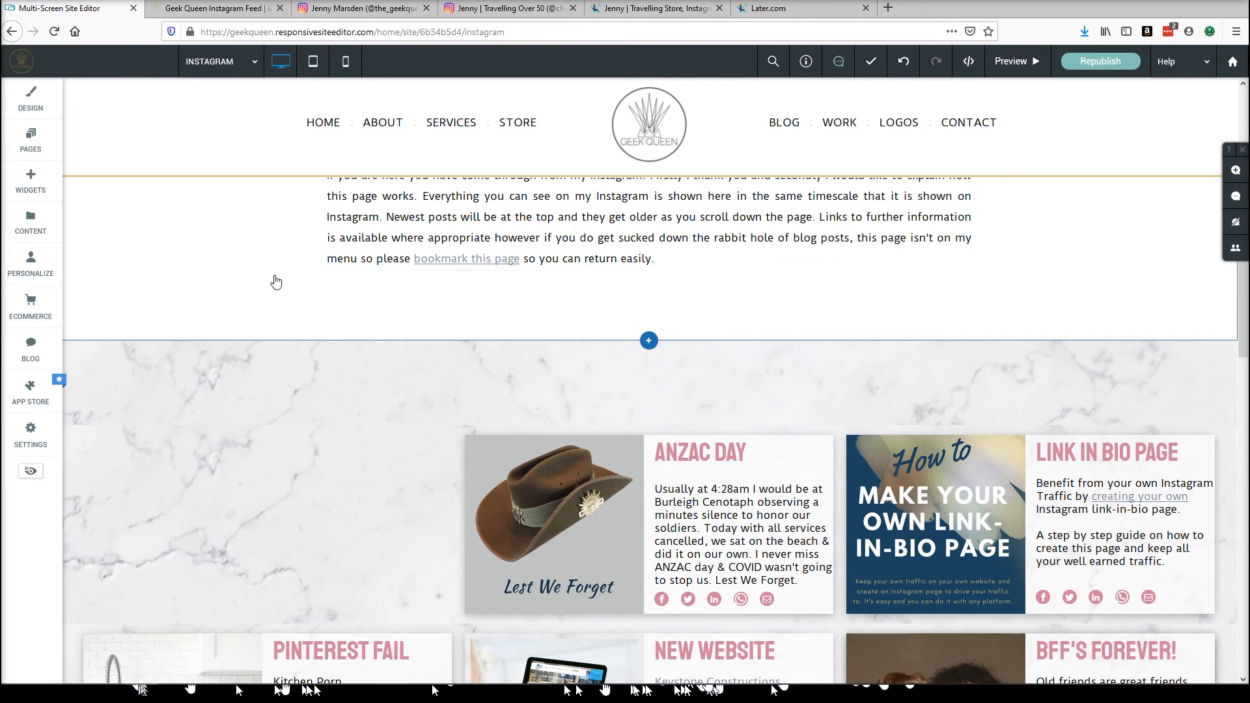
Inspect the top and second feed rows on the INSTAGRAM page by selecting their inner rows and columns.
{"action": "scroll", "coordinate": [276, 281], "scroll_direction": "down", "scroll_amount": 3}
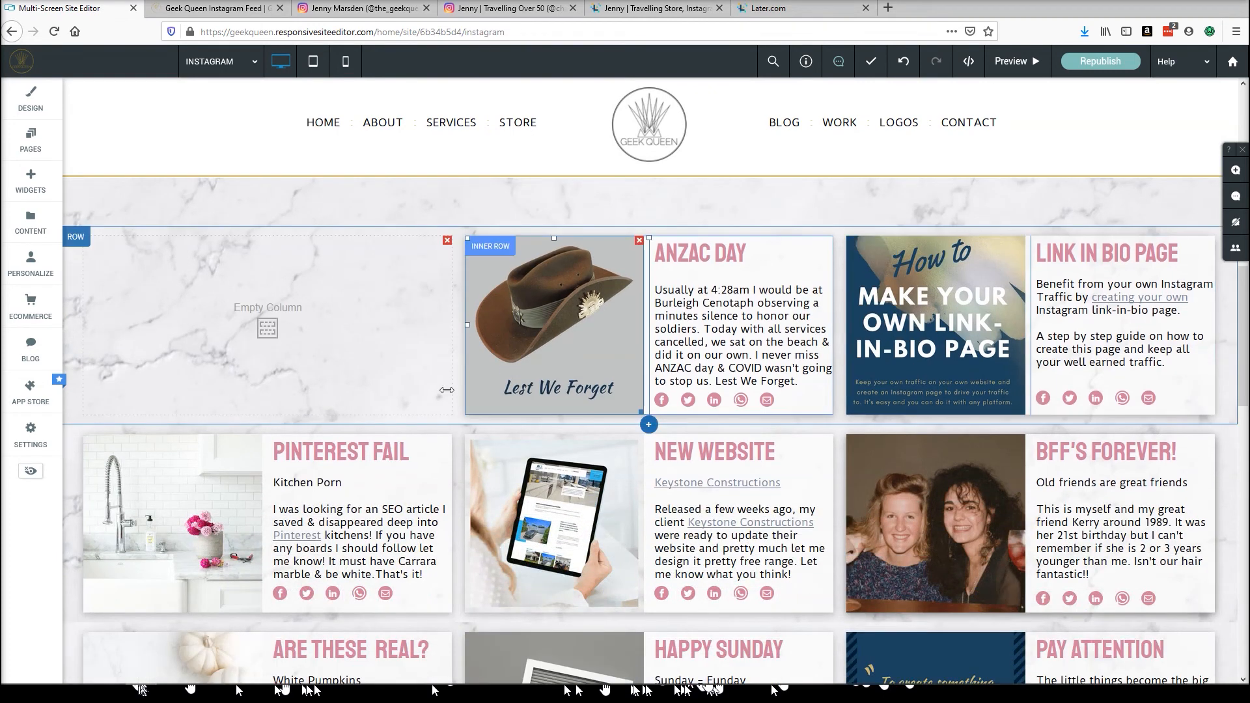
{"action": "left_click", "coordinate": [291, 510]}
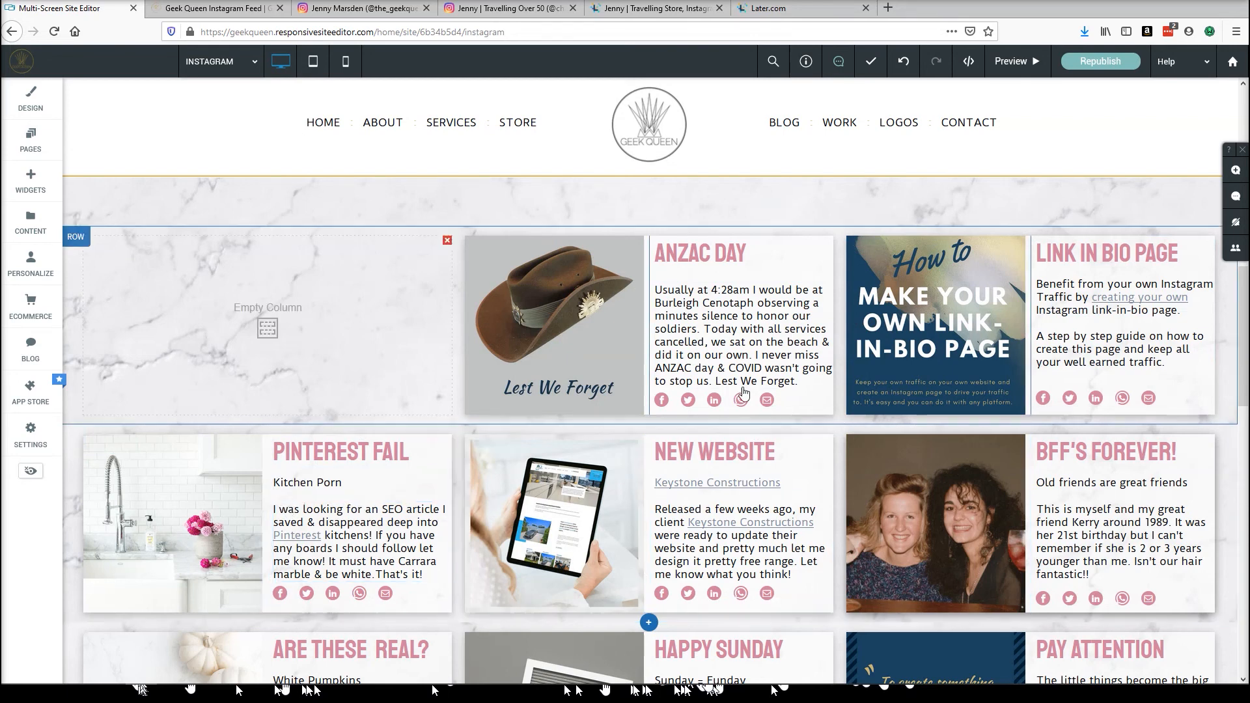
{"action": "left_click", "coordinate": [559, 276]}
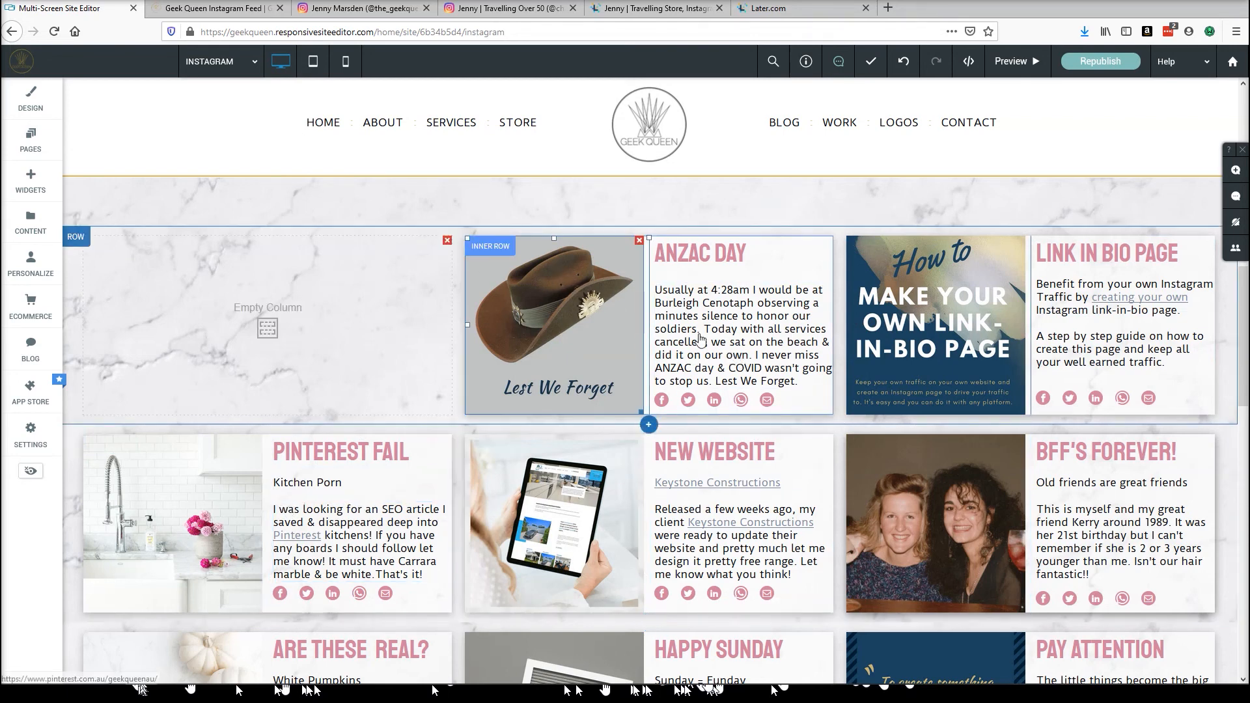
{"action": "left_click", "coordinate": [679, 362]}
{"action": "left_click", "coordinate": [384, 520]}
{"action": "left_click", "coordinate": [208, 518]}
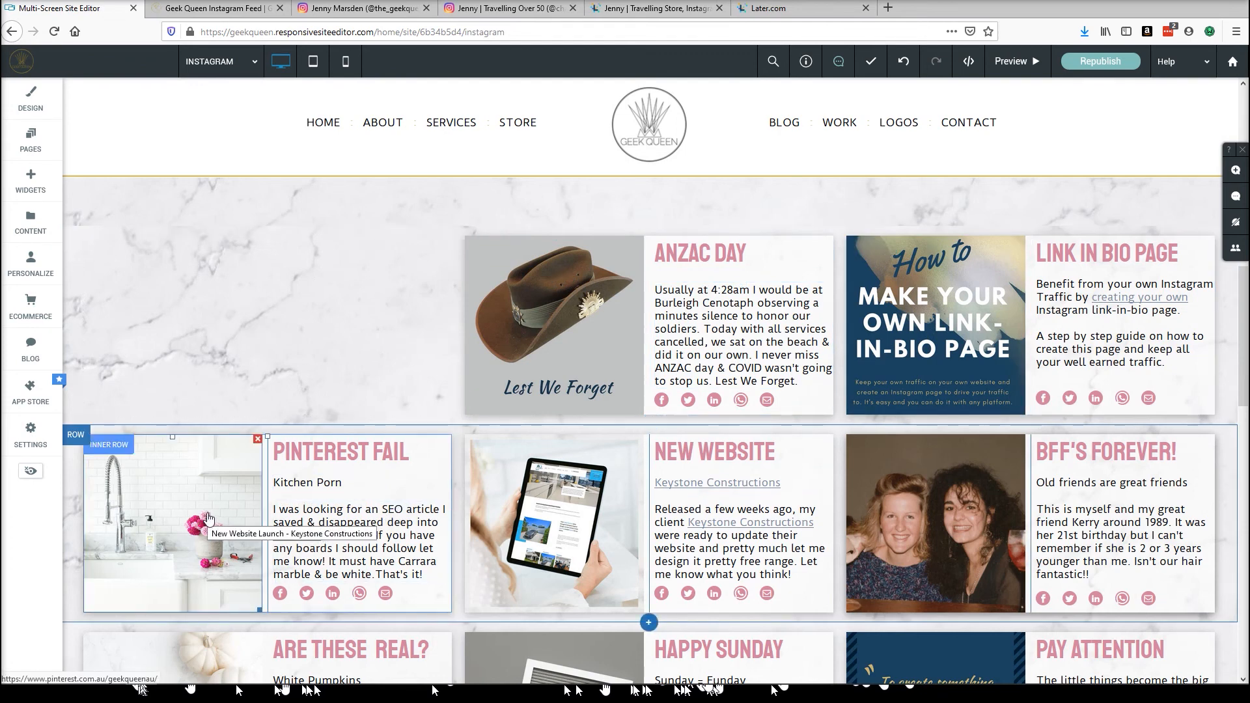
{"action": "left_click", "coordinate": [348, 245]}
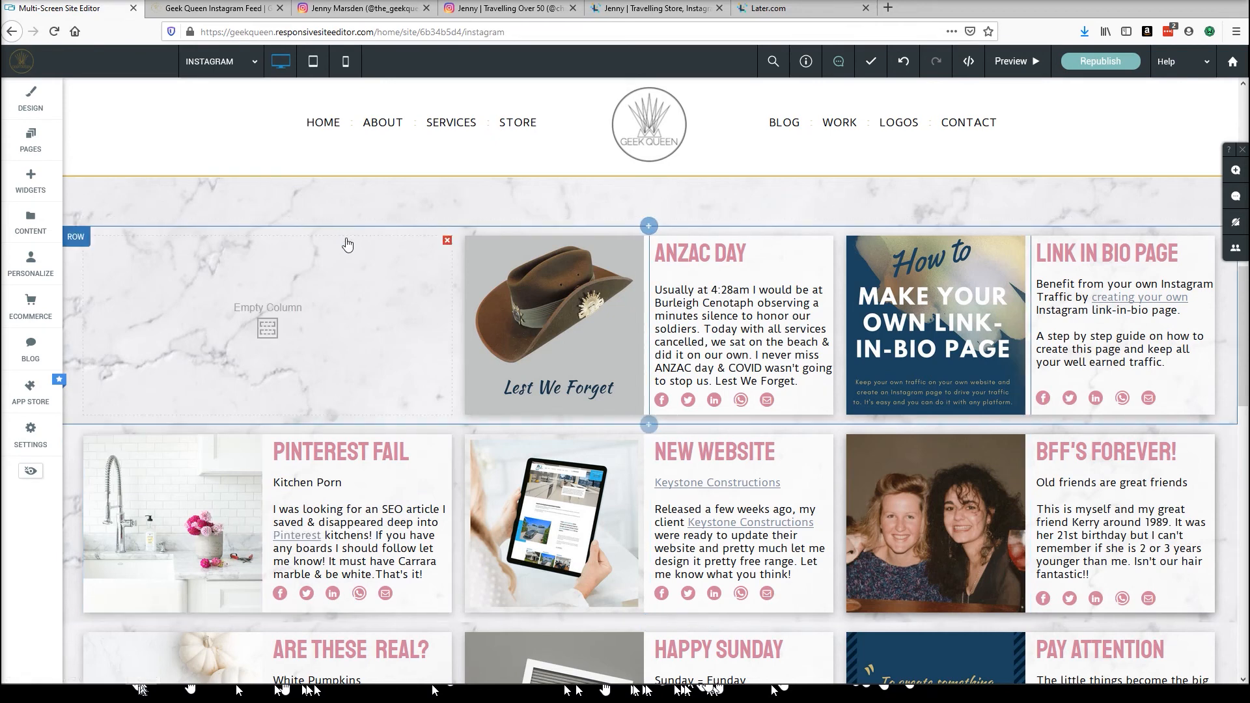
{"action": "left_click", "coordinate": [573, 453]}
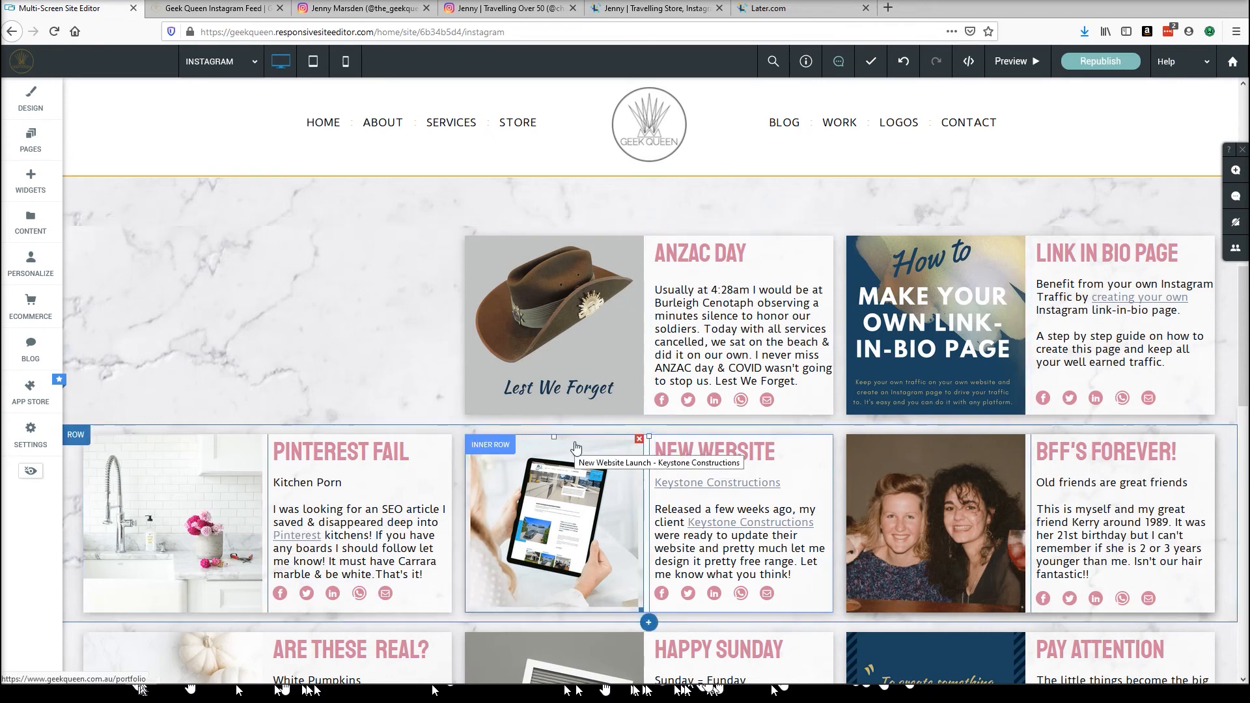
Switch to the Instagram profile and open Edit Profile to review the Website field, then return to the profile.
{"action": "left_click", "coordinate": [1077, 258]}
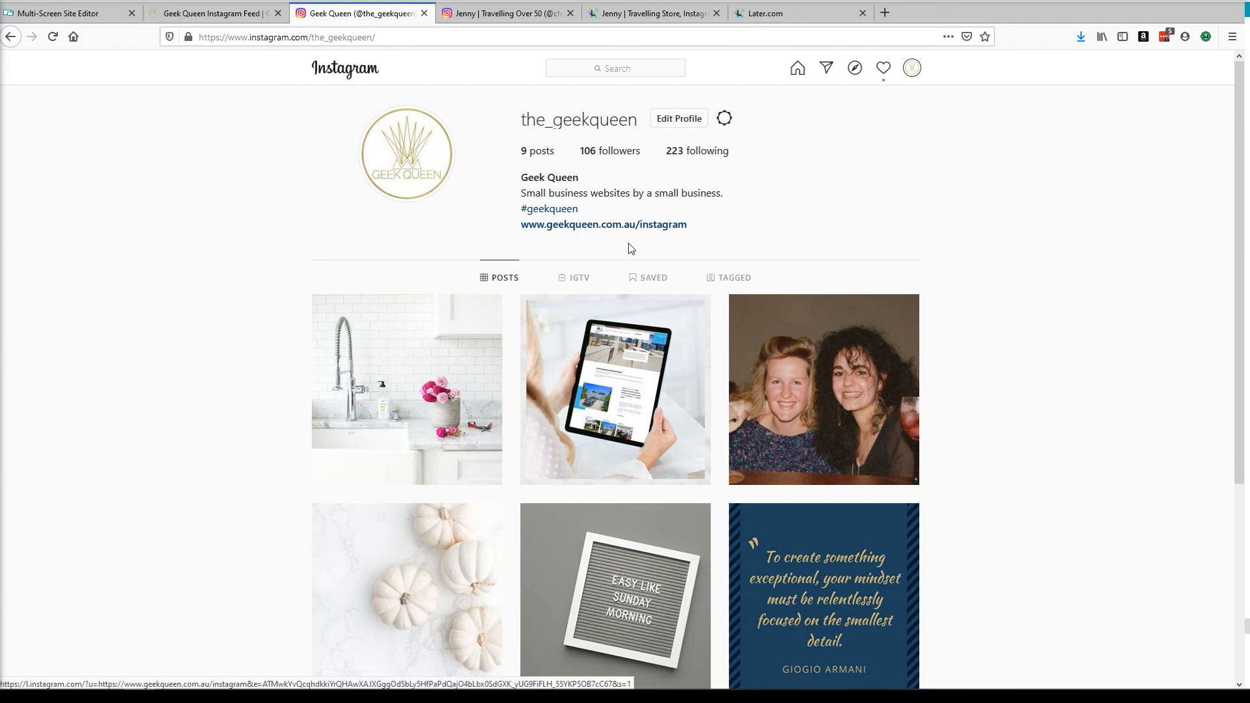
{"action": "left_click", "coordinate": [679, 121]}
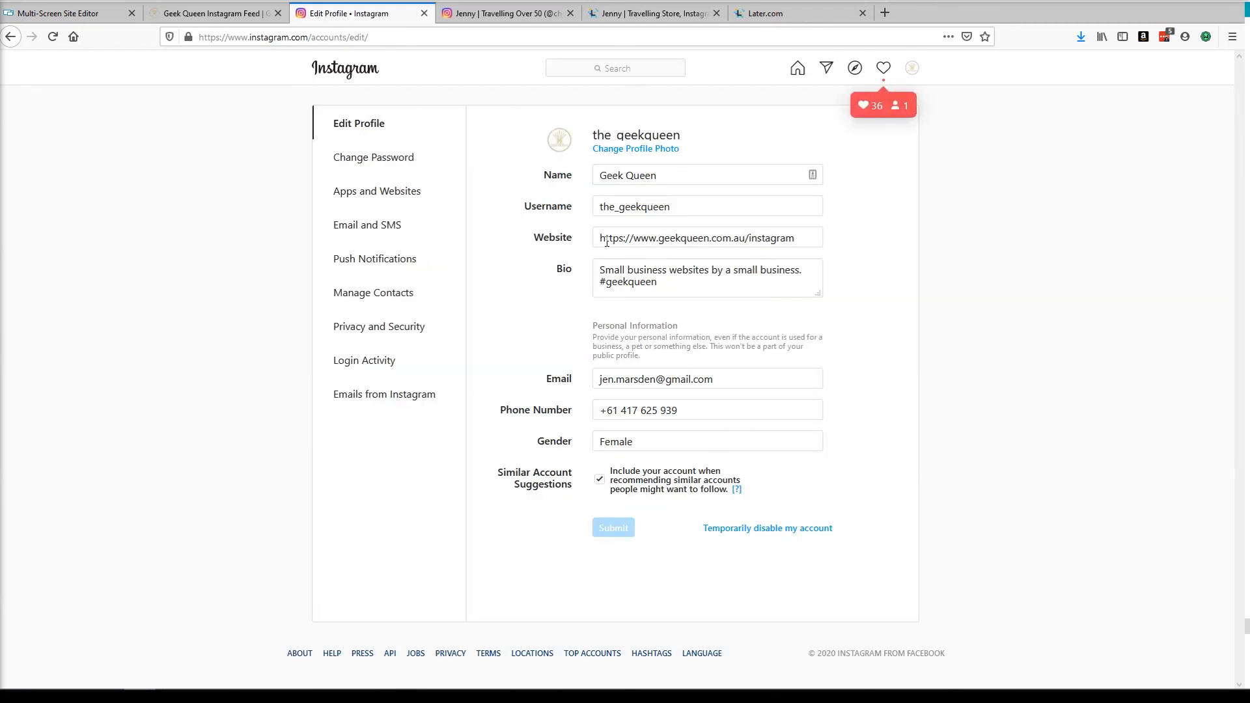
{"action": "left_click_drag", "start_coordinate": [597, 239], "coordinate": [799, 239]}
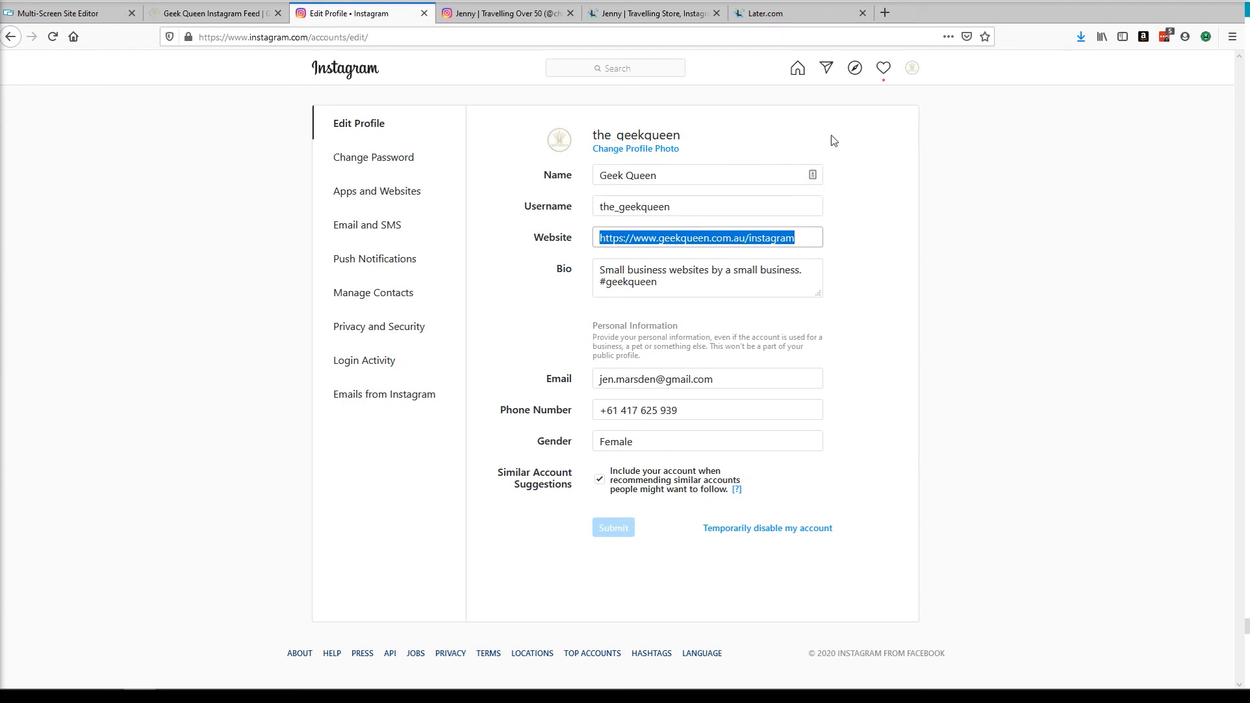
{"action": "left_click", "coordinate": [909, 73]}
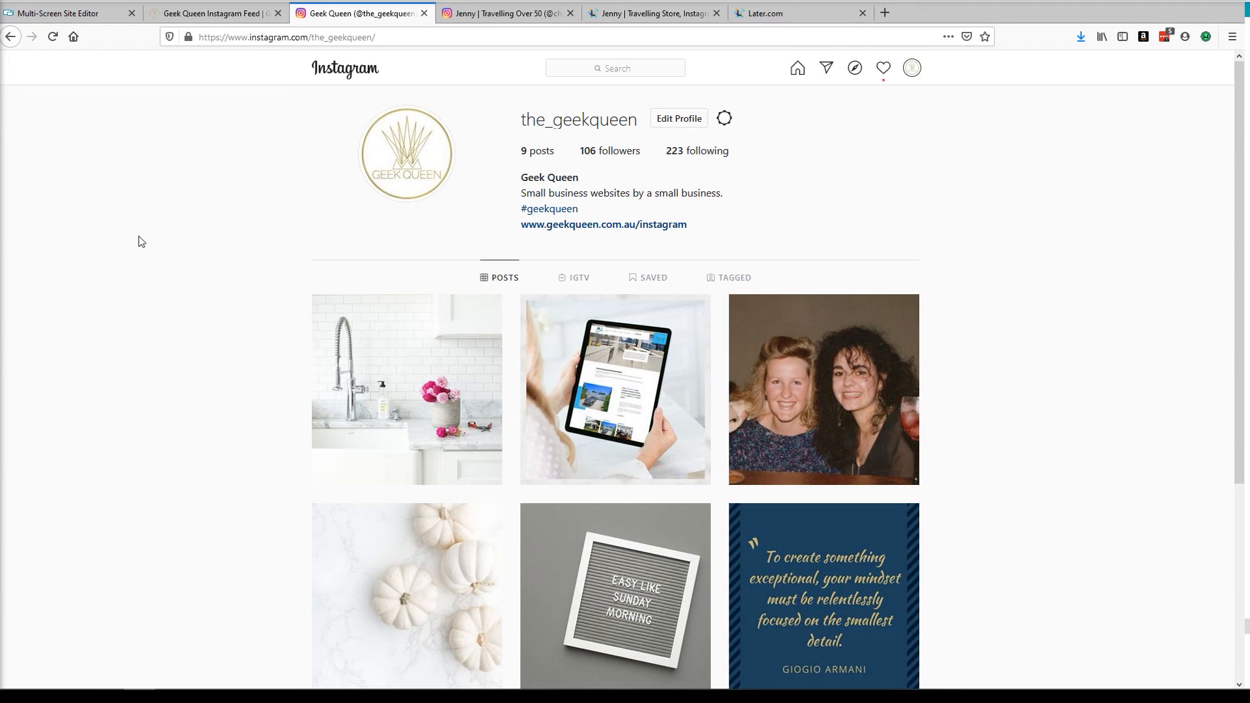
Open the profile's website link and scroll through the live Instagram feed page.
{"action": "left_click", "coordinate": [580, 225]}
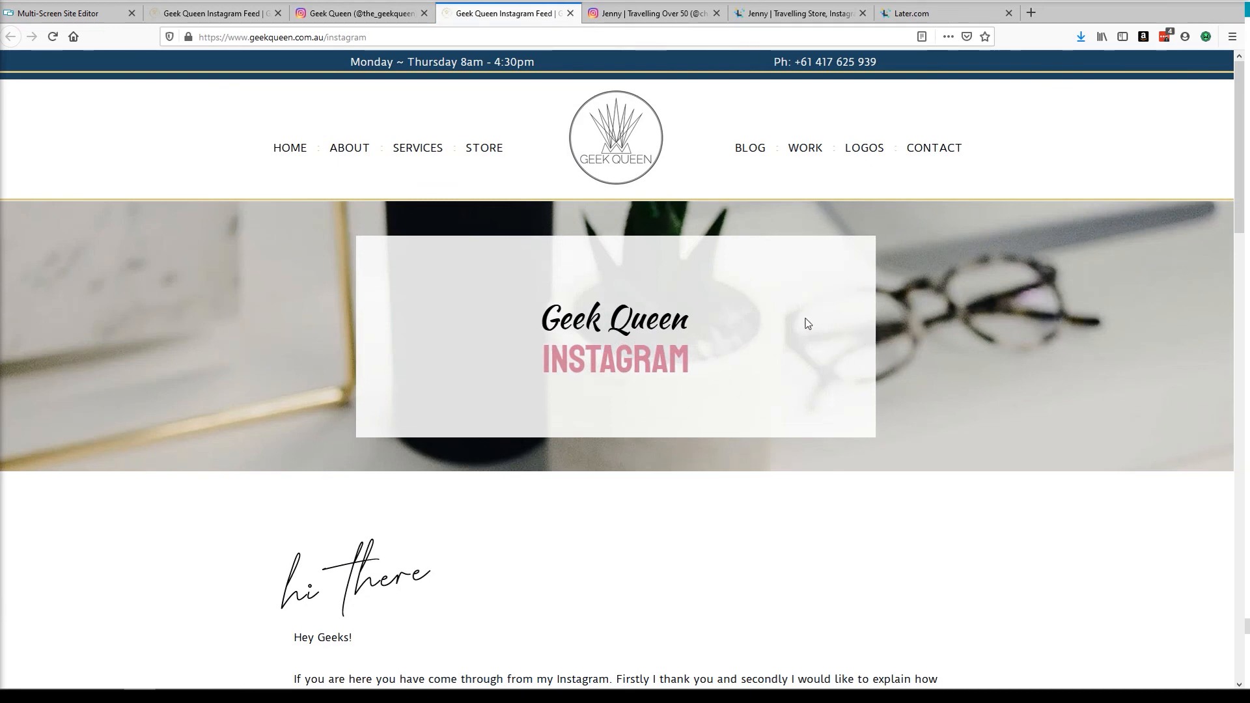
{"action": "scroll", "coordinate": [807, 324], "scroll_direction": "down", "scroll_amount": 6}
{"action": "scroll", "coordinate": [805, 325], "scroll_direction": "down", "scroll_amount": 3}
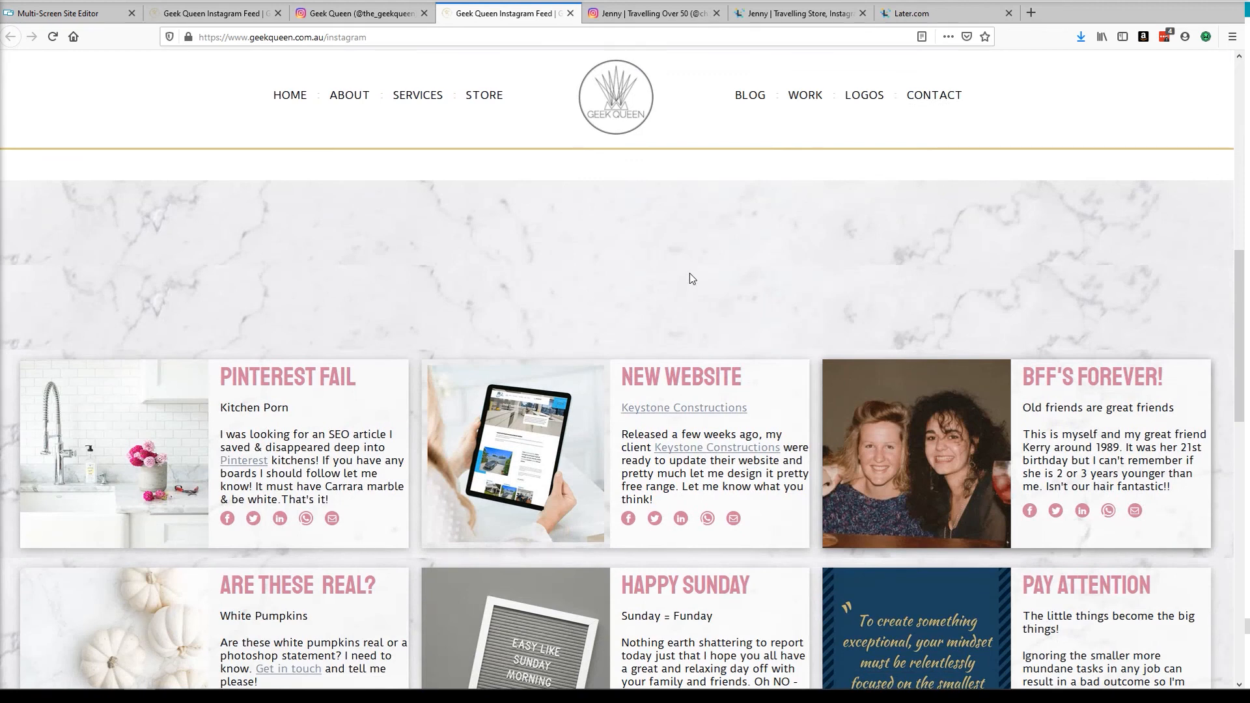
{"action": "scroll", "coordinate": [689, 274], "scroll_direction": "up", "scroll_amount": 2}
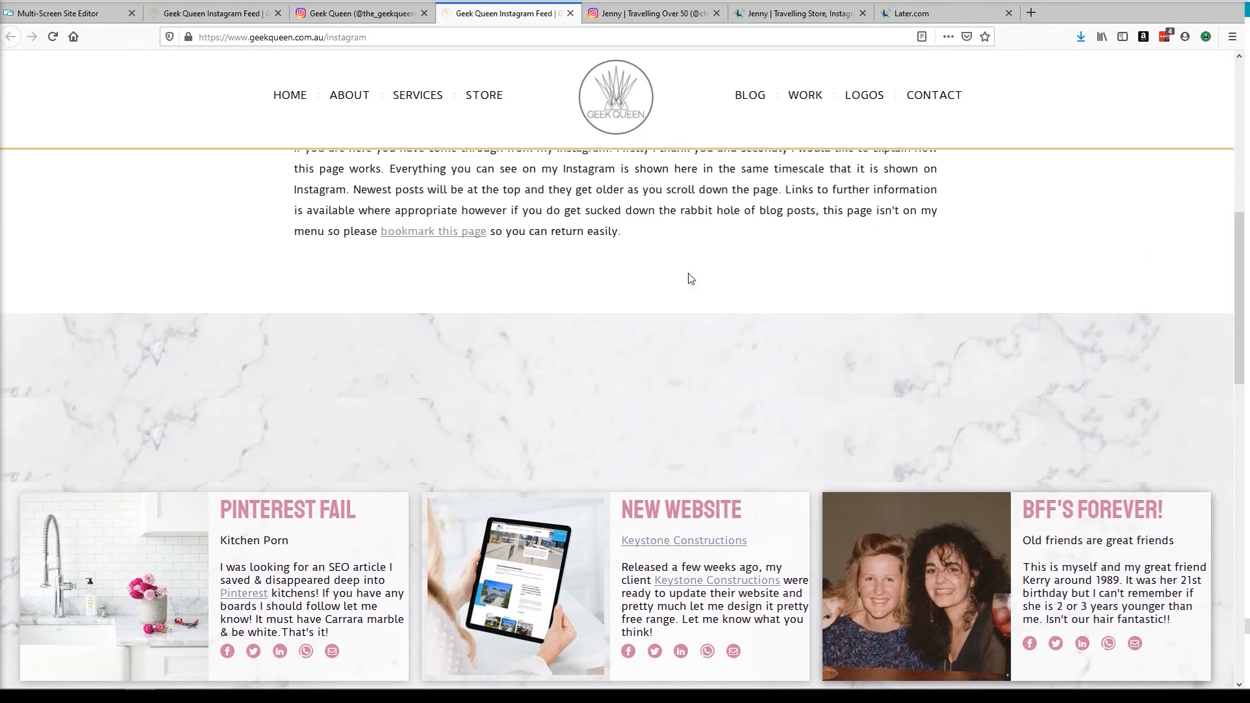